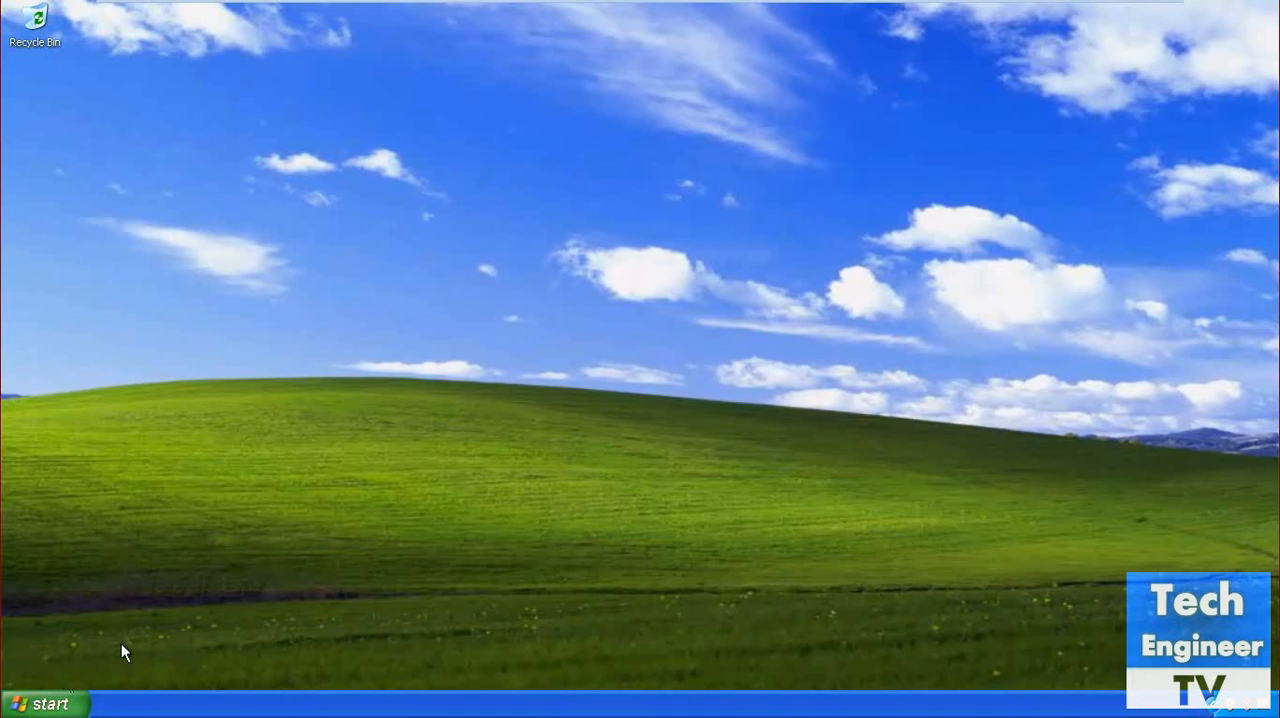
Open Outlook Express on the Windows XP computer.
left_click(45, 704)
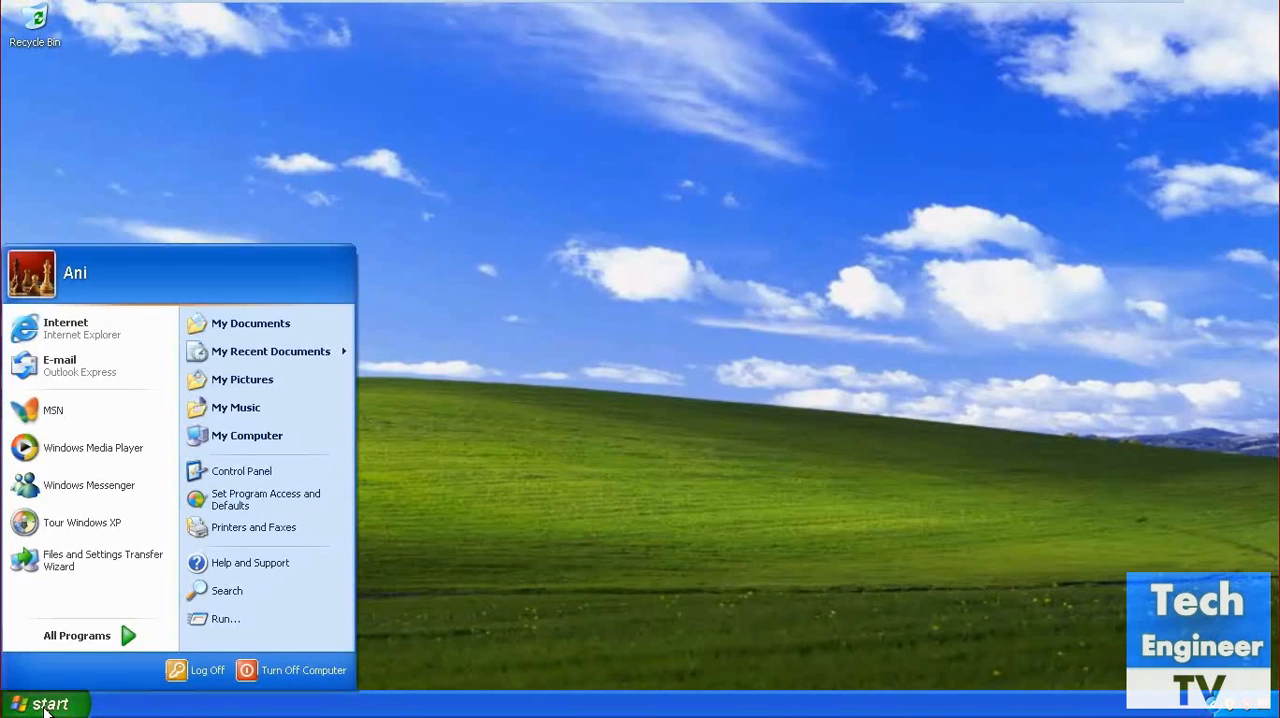
left_click(61, 368)
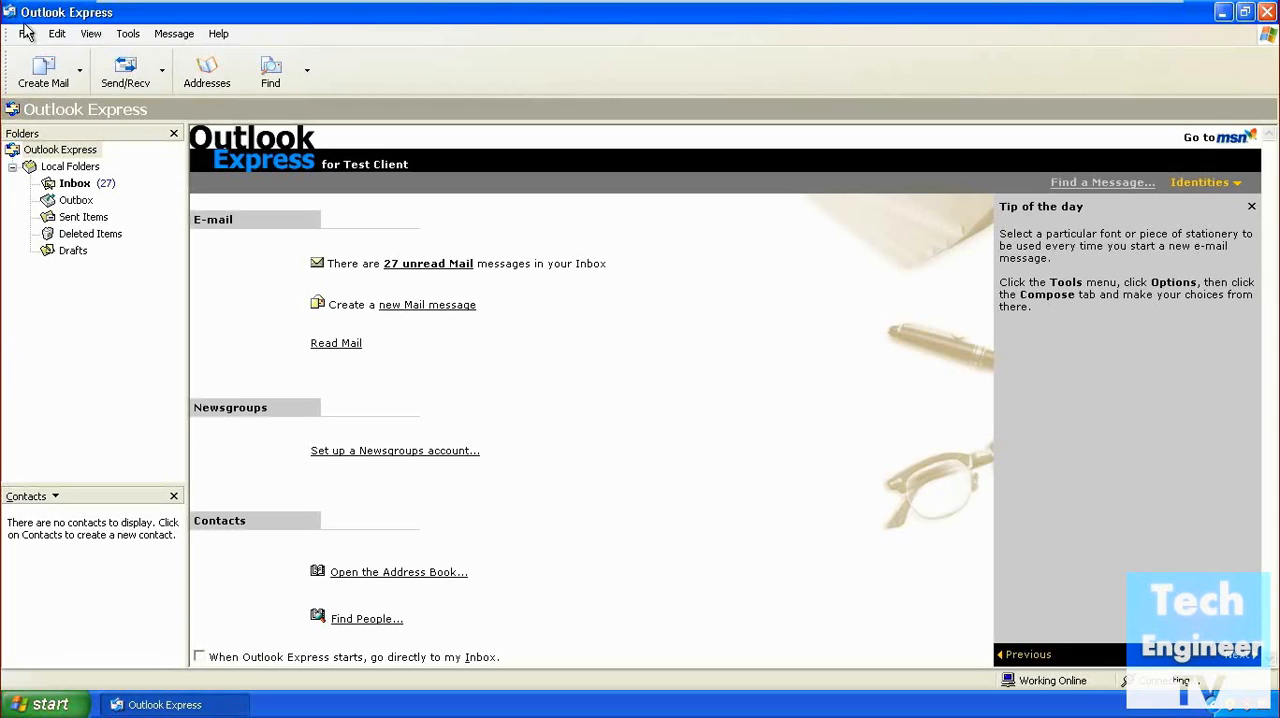
left_click(122, 36)
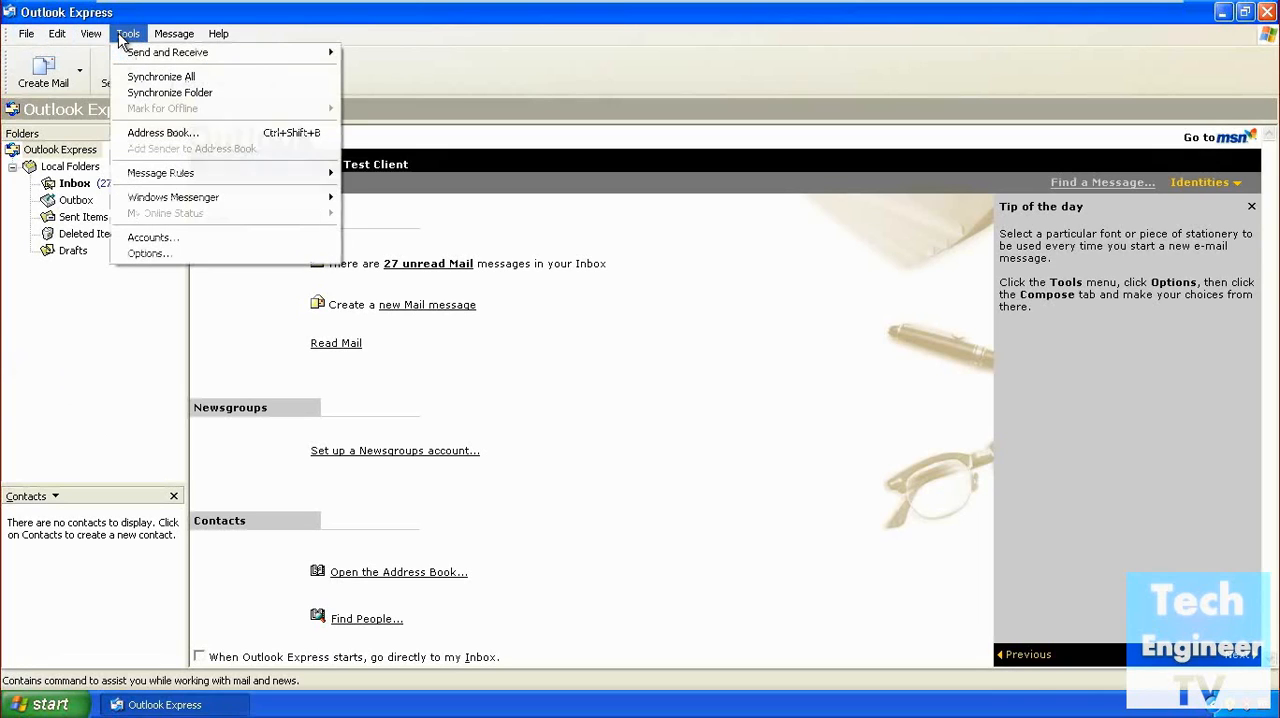
left_click(163, 238)
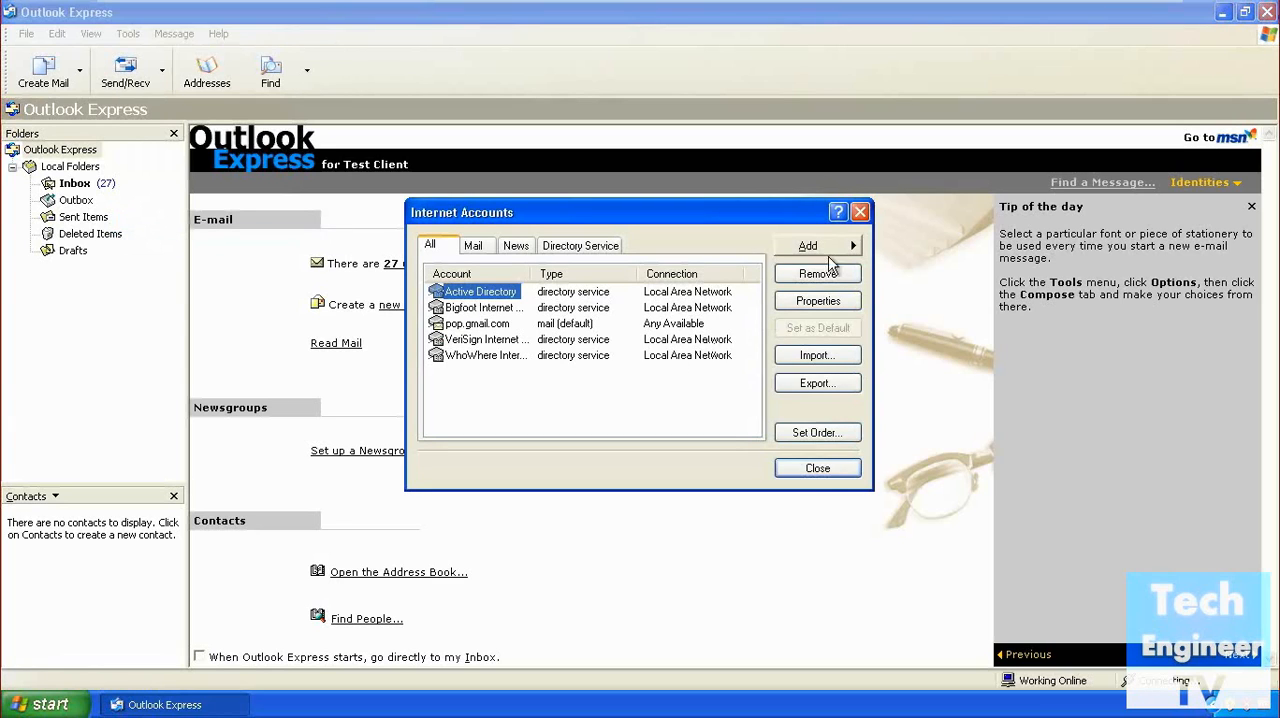
left_click(830, 470)
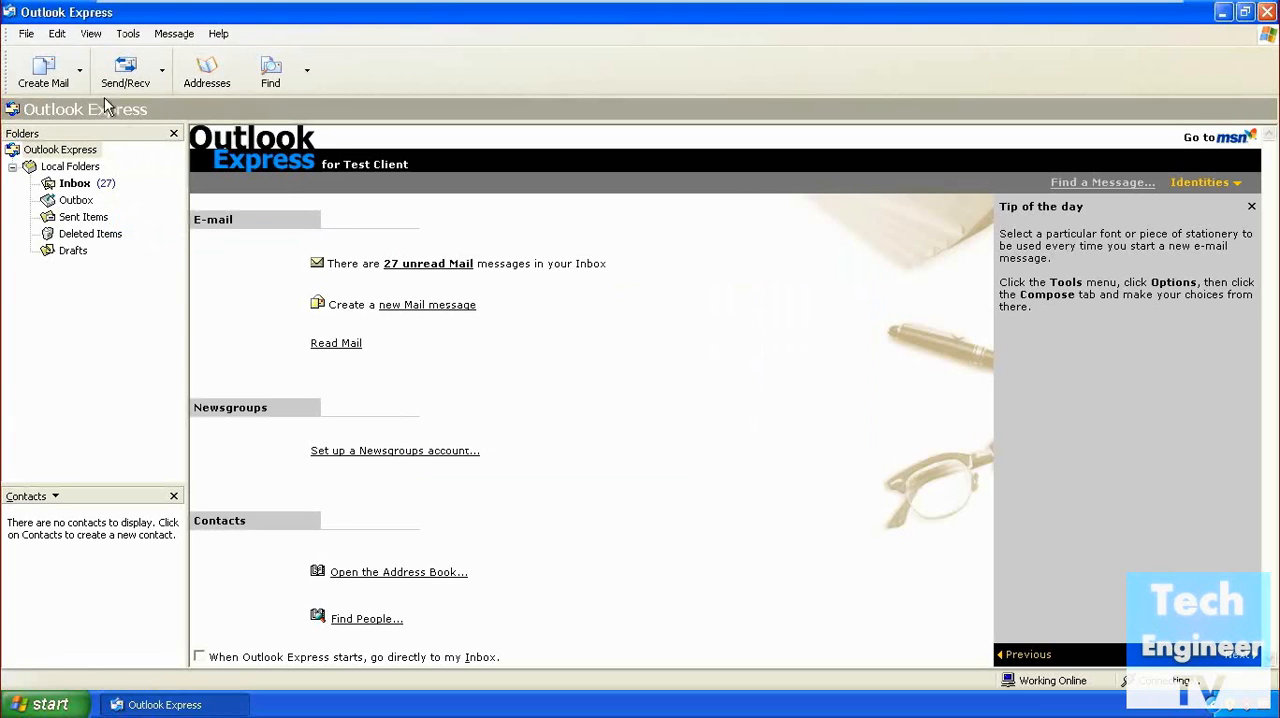
Open the message store location from the Maintenance options, dismissing the mail error window.
left_click(127, 34)
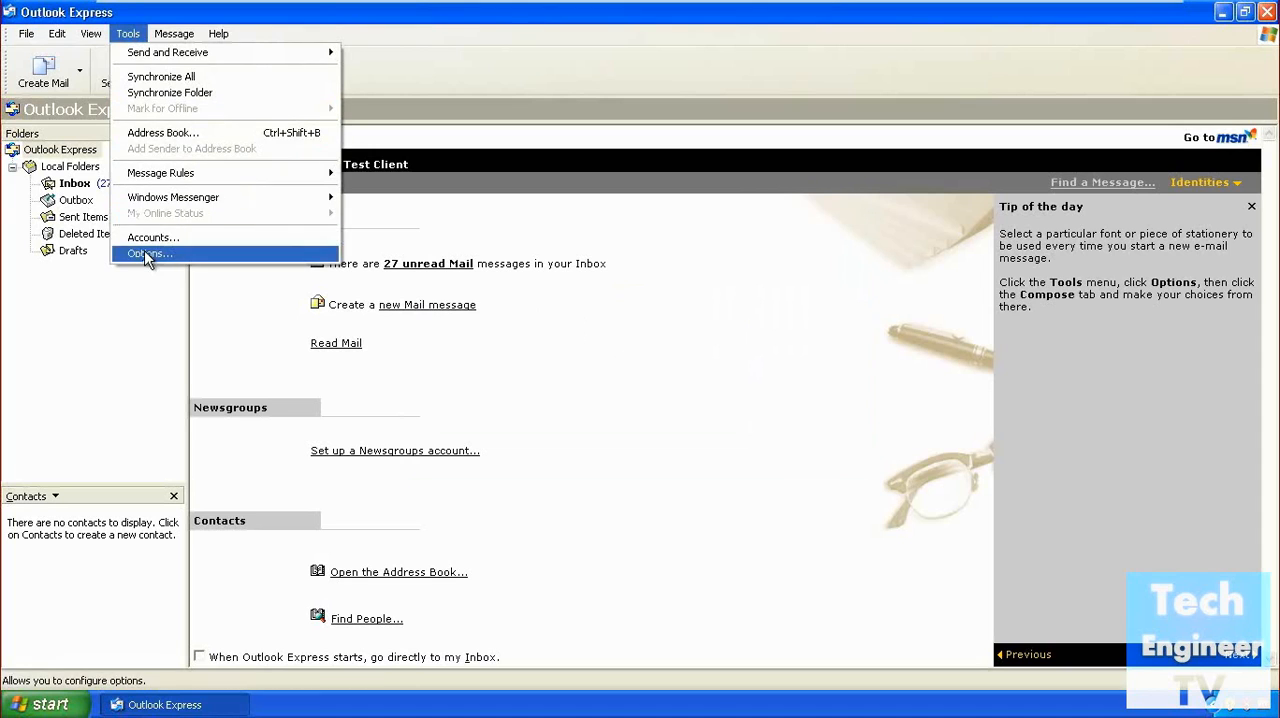
left_click(146, 255)
left_click_drag(343, 34, 763, 136)
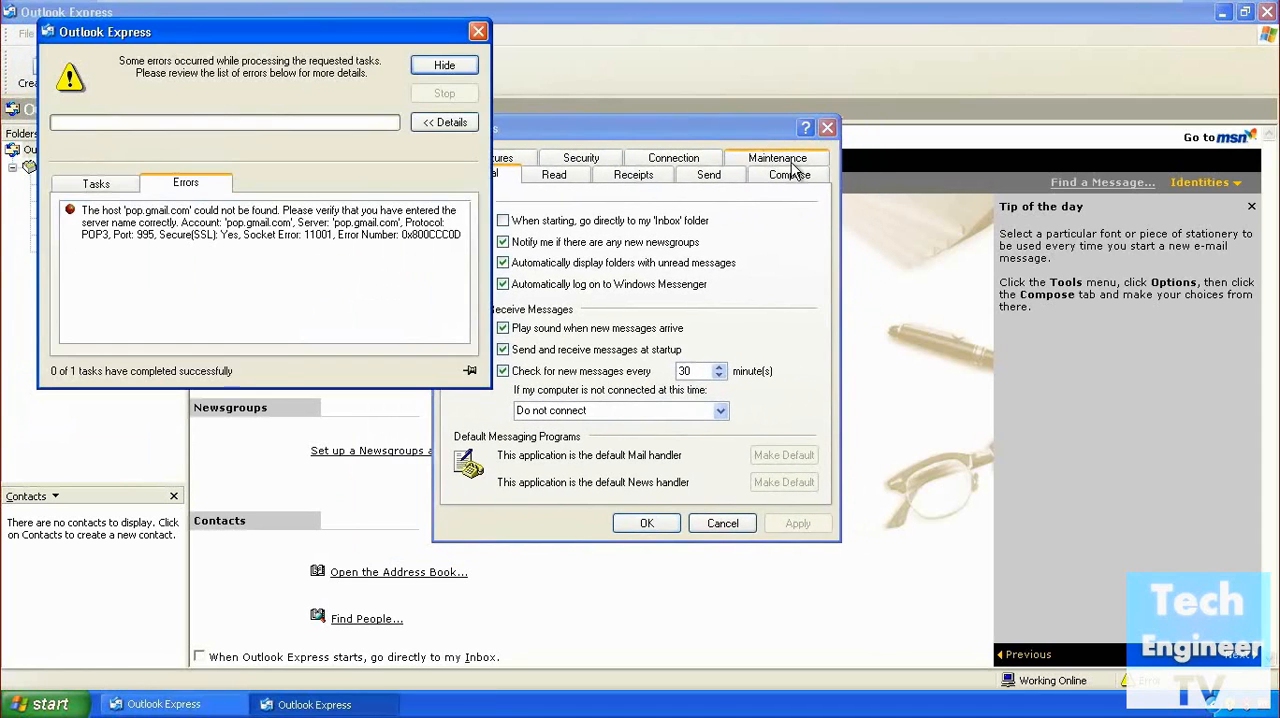
left_click(478, 35)
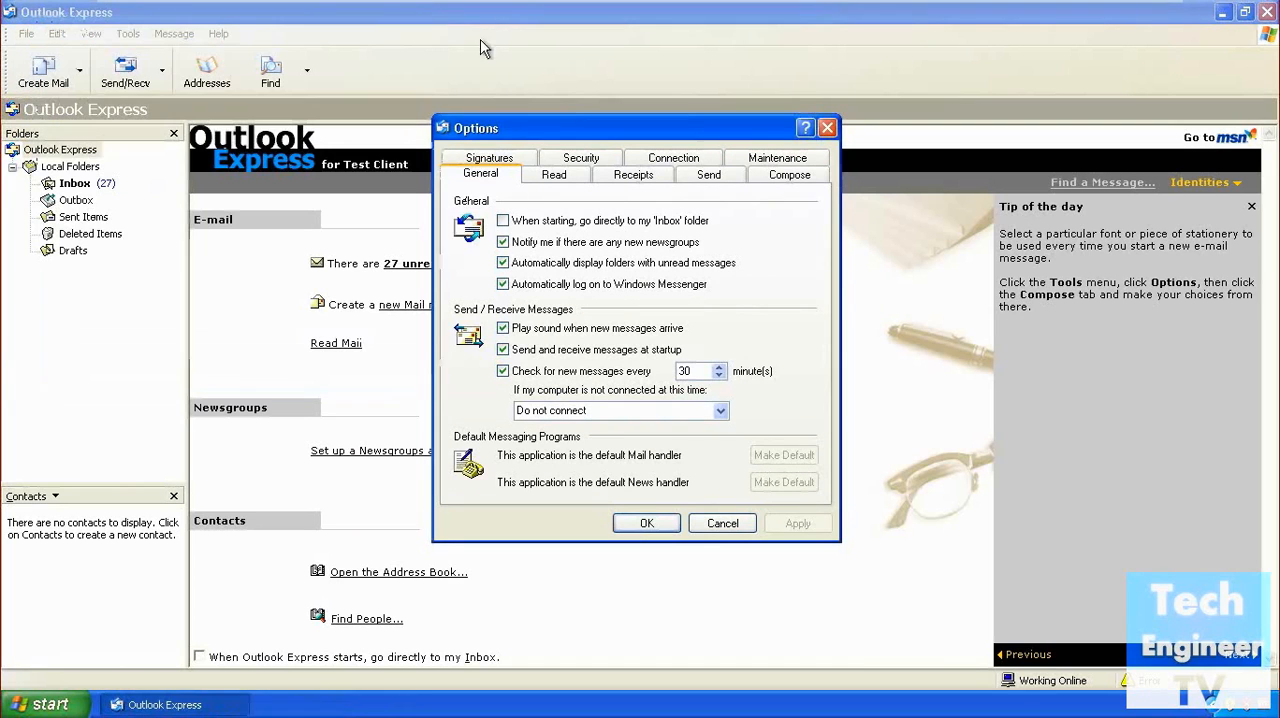
left_click(783, 162)
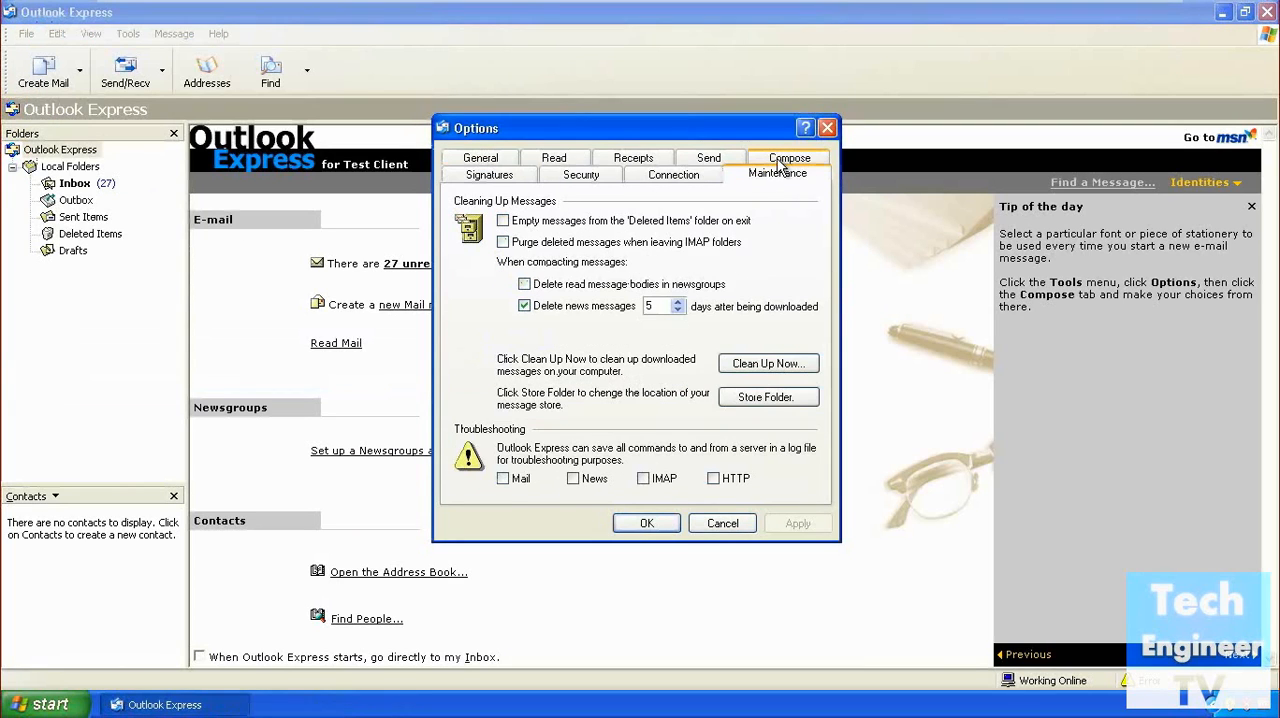
left_click(768, 398)
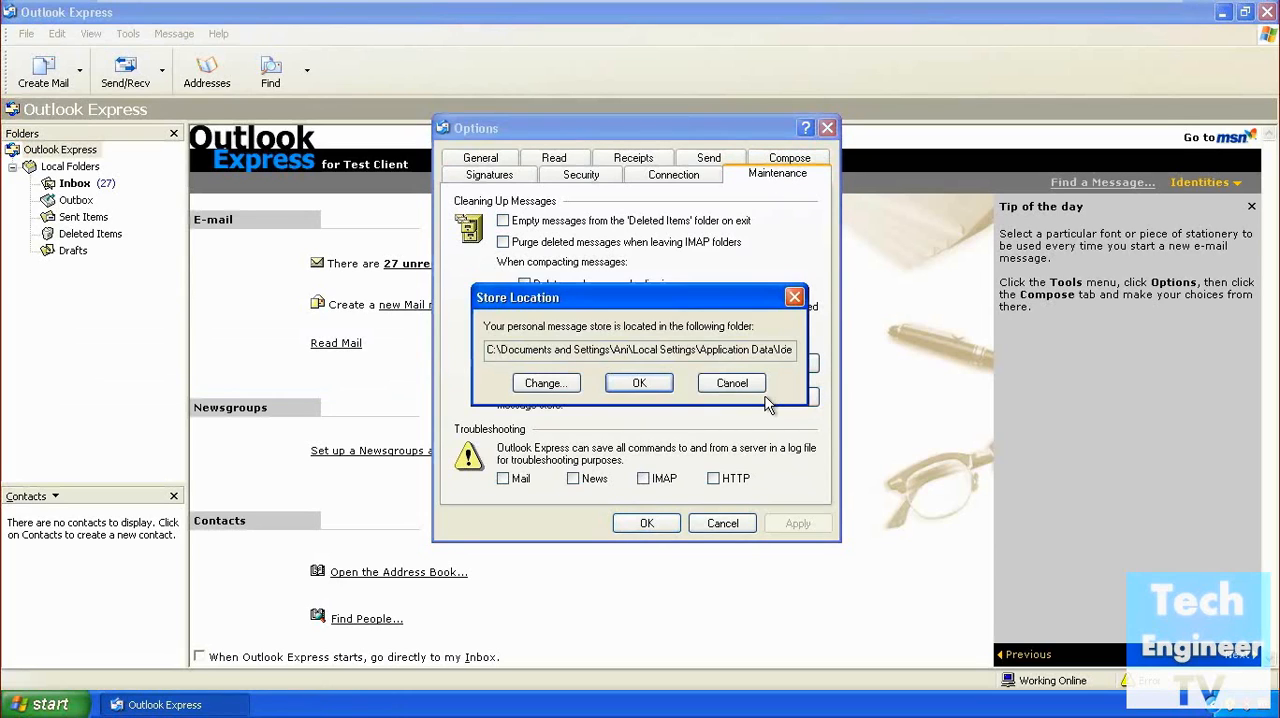
Copy the full path of the personal message store folder and close the store location and options dialogs.
left_click_drag(492, 352, 792, 365)
right_click(745, 350)
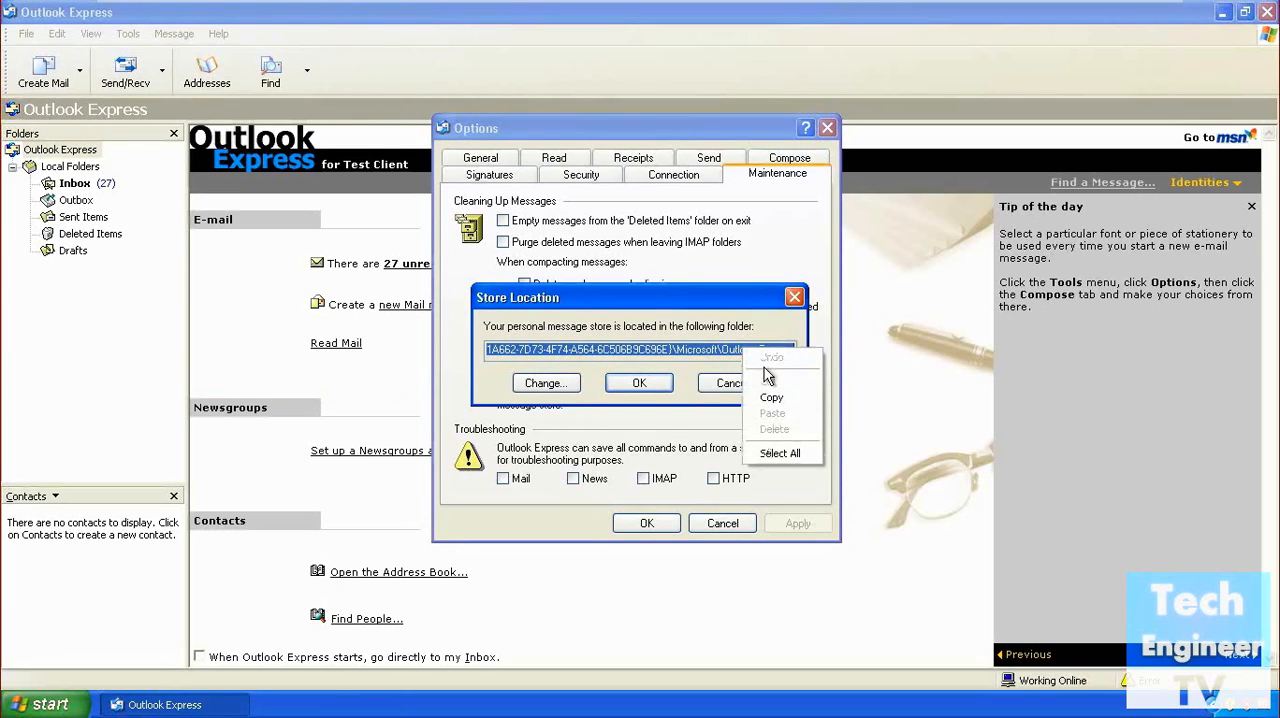
left_click(705, 339)
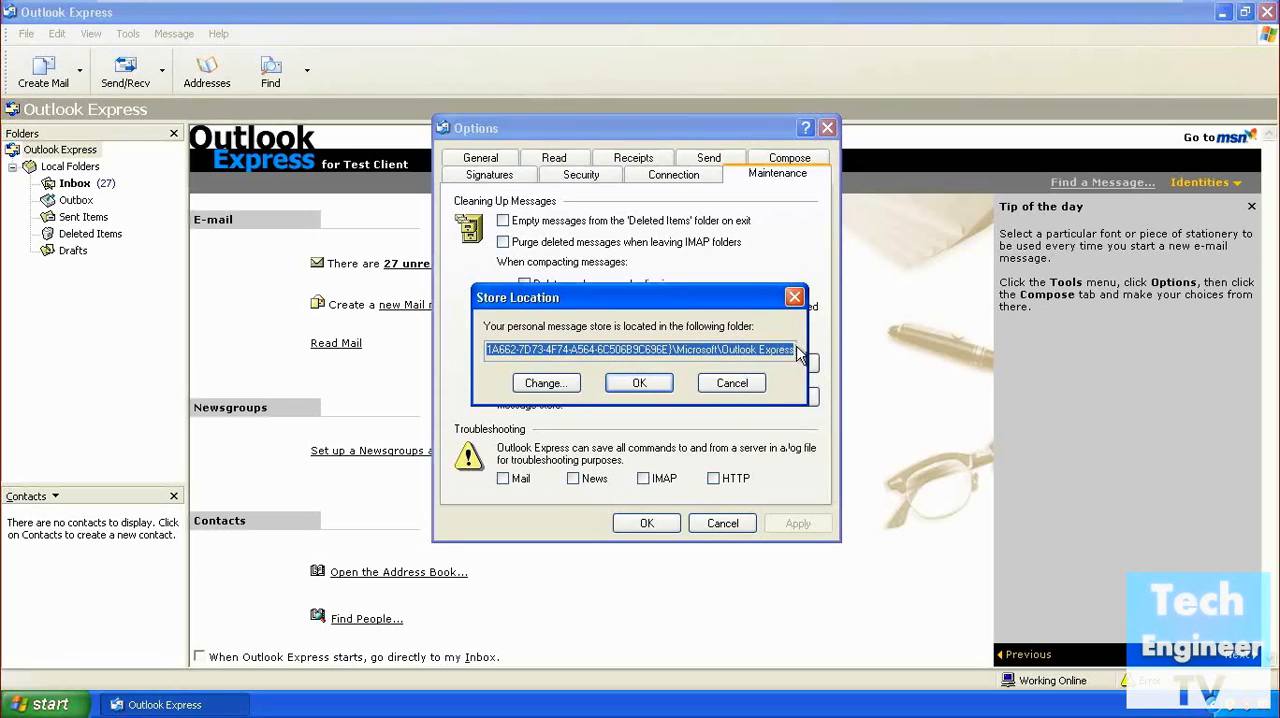
left_click_drag(793, 351, 404, 360)
right_click(547, 350)
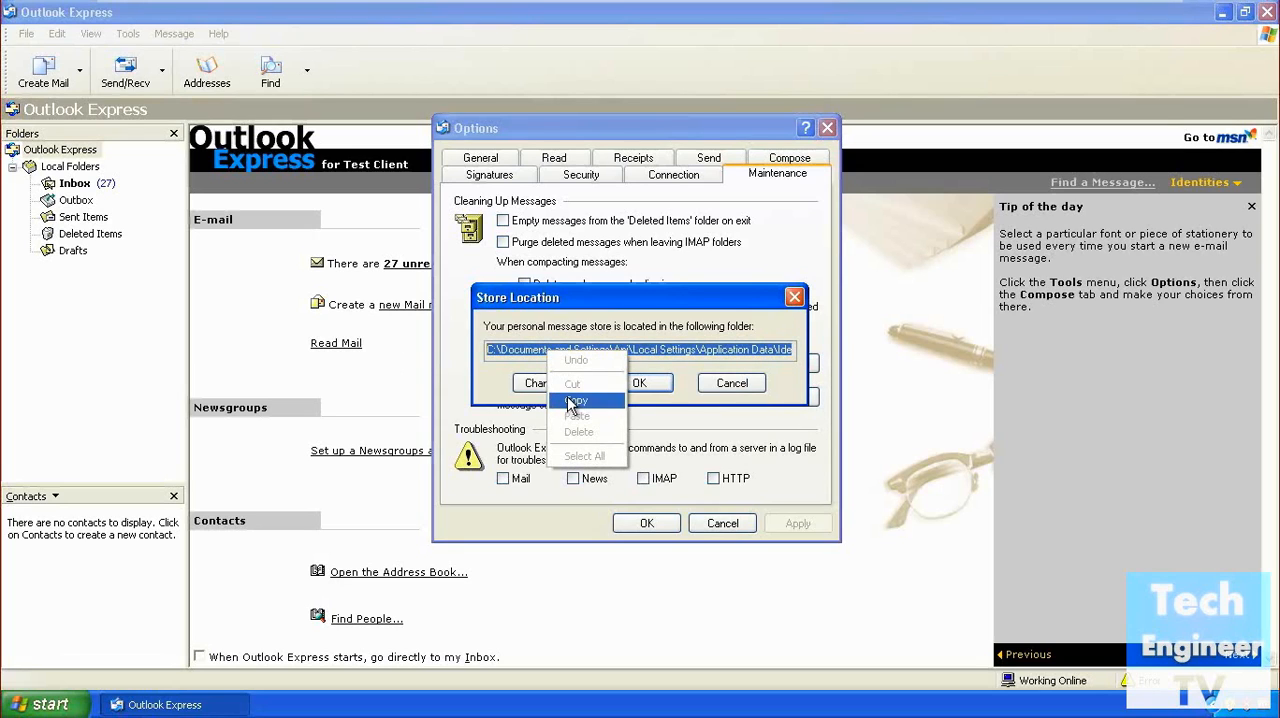
left_click(575, 400)
left_click(639, 383)
left_click(646, 523)
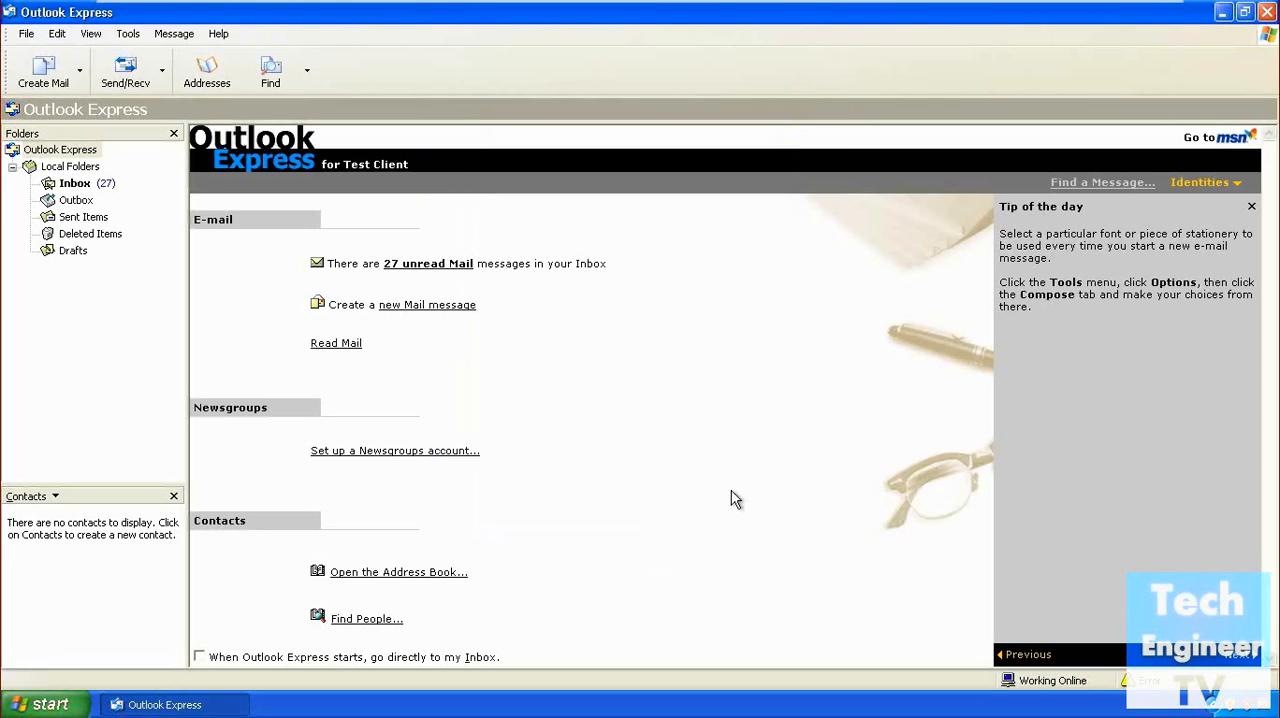
Minimize Outlook Express and open the message store folder by running the copied path.
left_click(1222, 12)
left_click(42, 704)
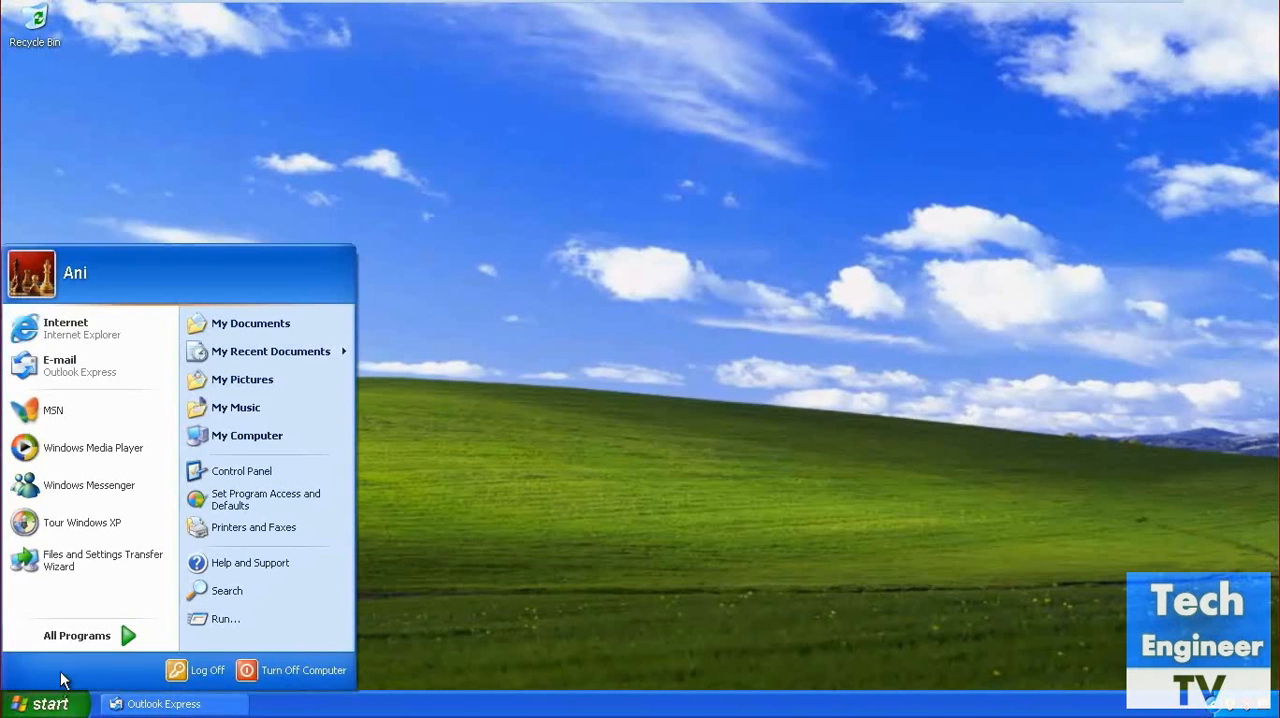
left_click(219, 622)
type(".")
key("ctrl+v")
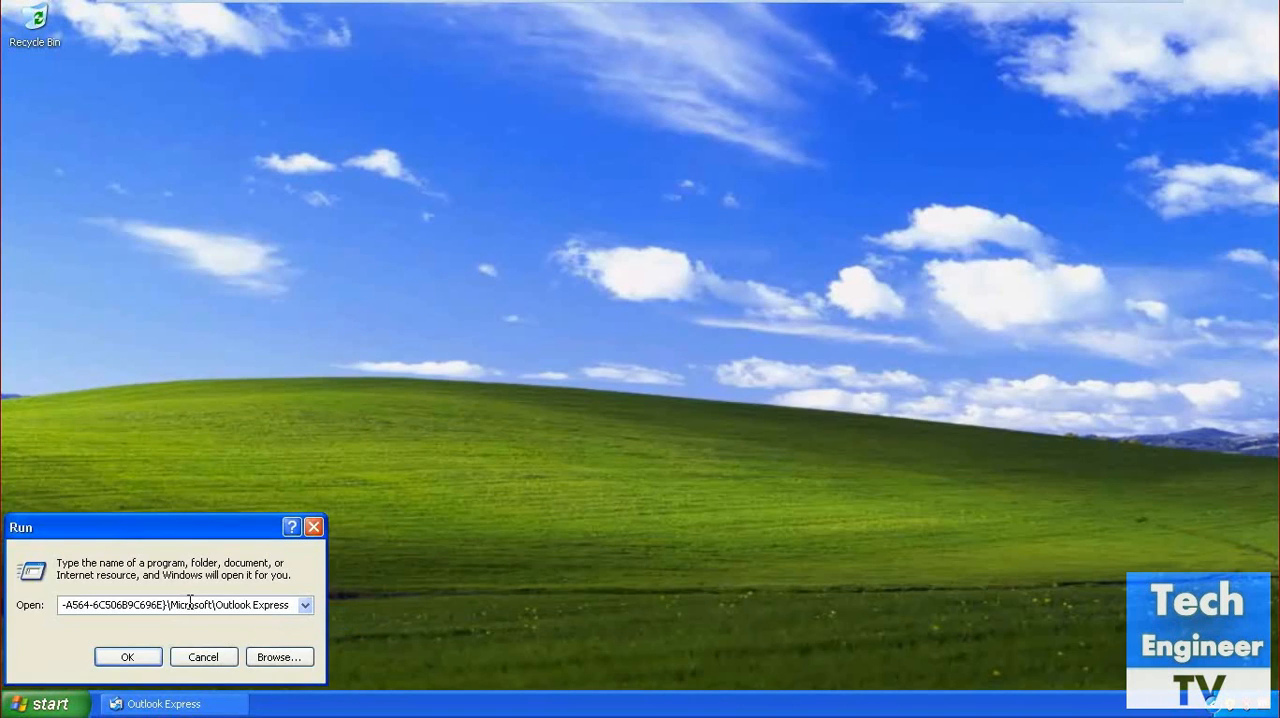
left_click(127, 656)
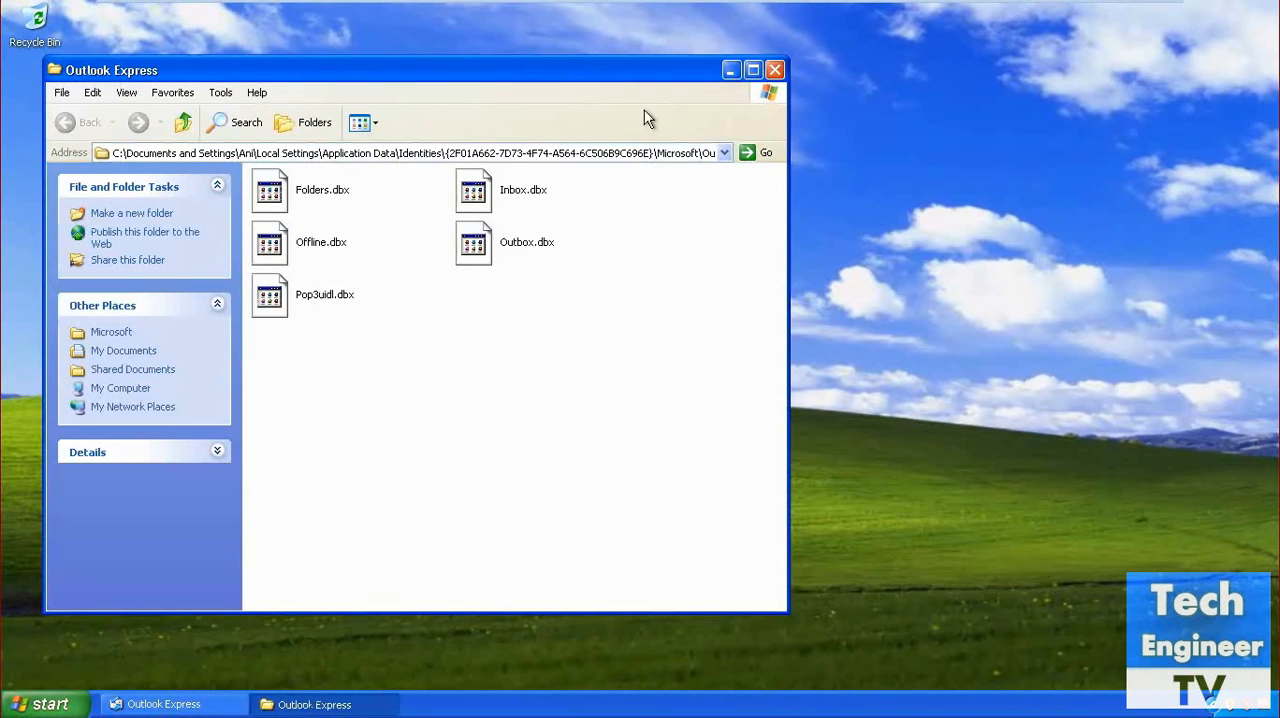
Maximize the folder window and go to the parent Microsoft folder by removing Outlook Express from the end of the address path.
left_click(753, 70)
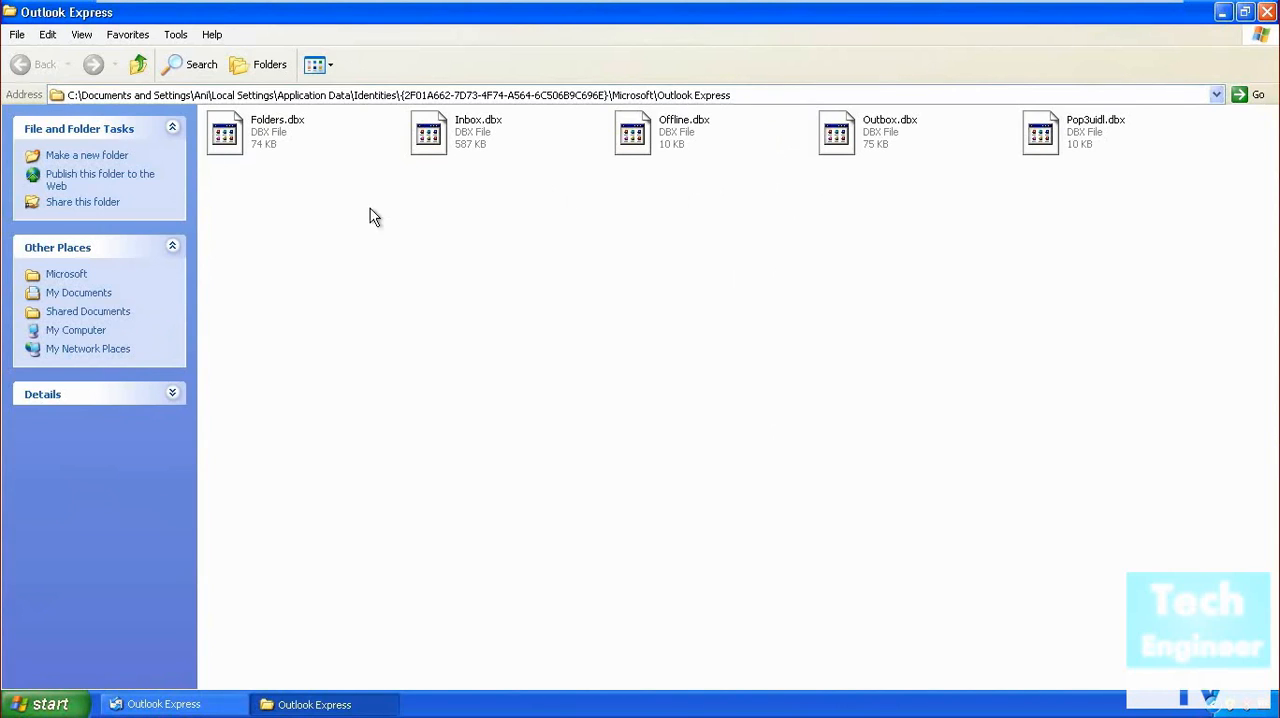
left_click(732, 95)
left_click(742, 95)
key("BackSpace")
key("BackSpace")
key("BackSpace")
key("BackSpace")
key("BackSpace")
key("BackSpace")
key("BackSpace")
key("BackSpace")
key("BackSpace")
key("BackSpace")
key("BackSpace")
key("BackSpace")
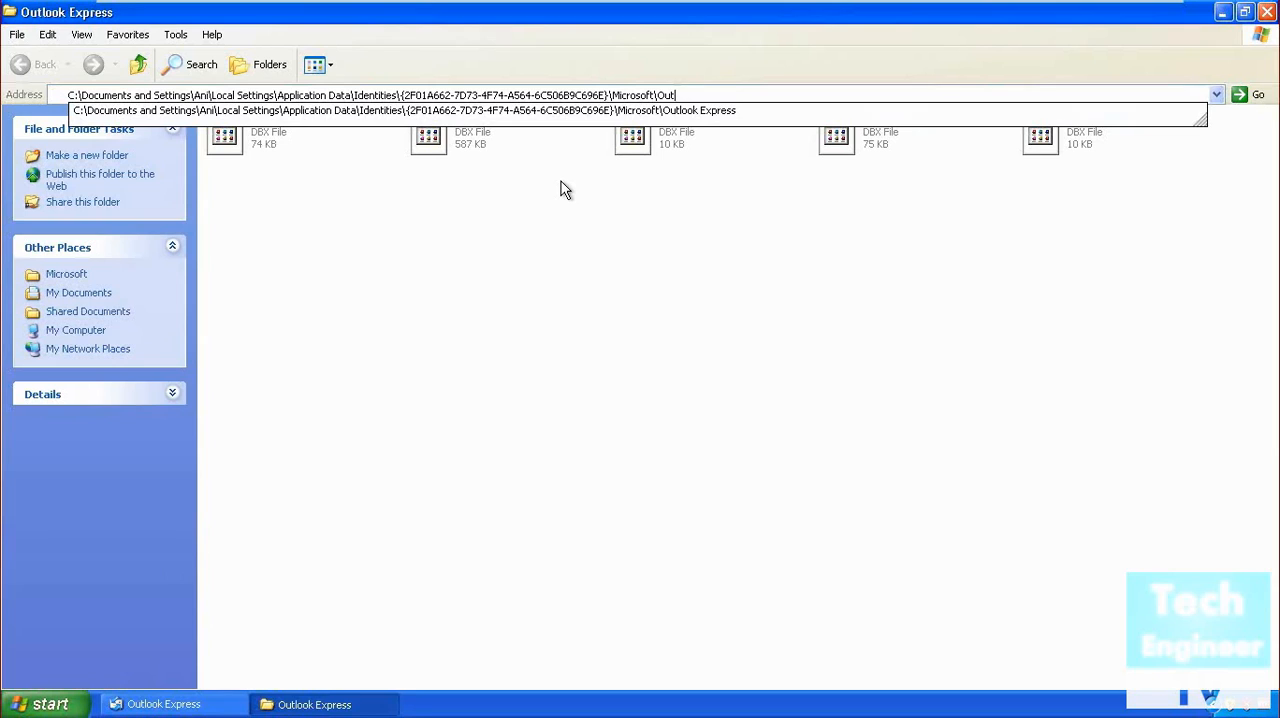
key("BackSpace")
key("BackSpace")
key("BackSpace")
key("BackSpace")
key("Return")
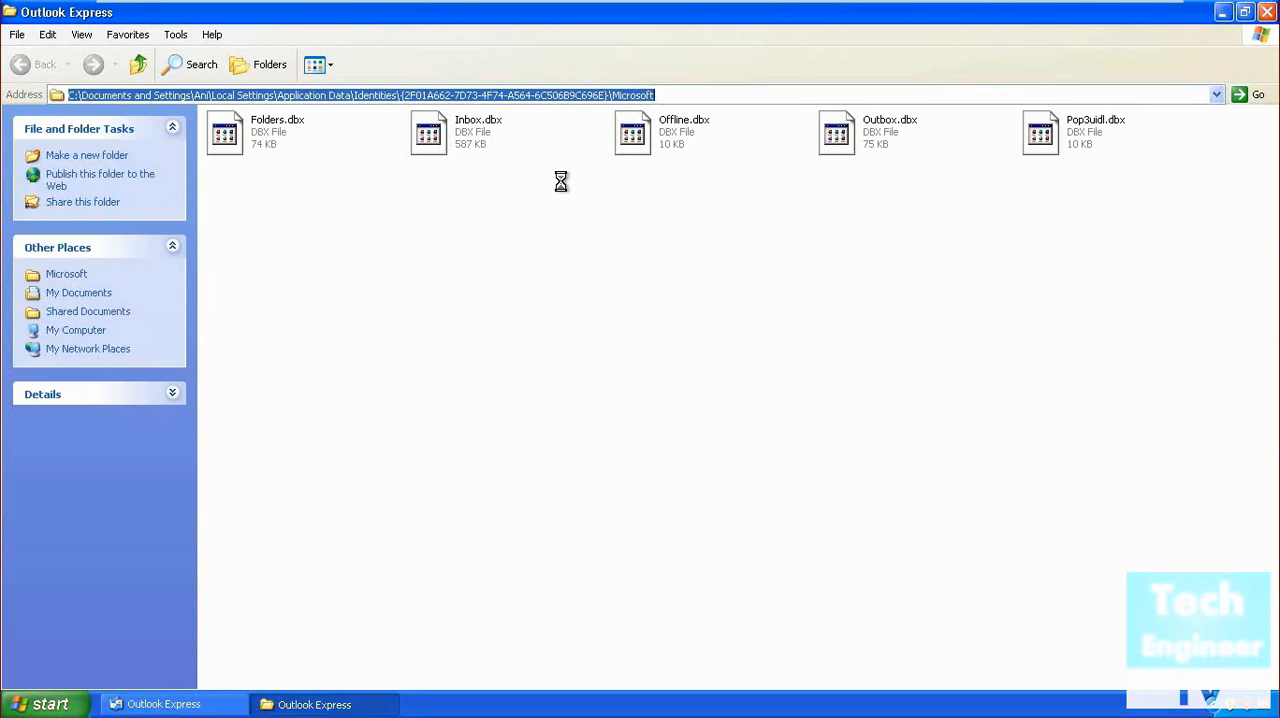
Copy the Outlook Express folder and paste it onto the desktop.
left_click(237, 130)
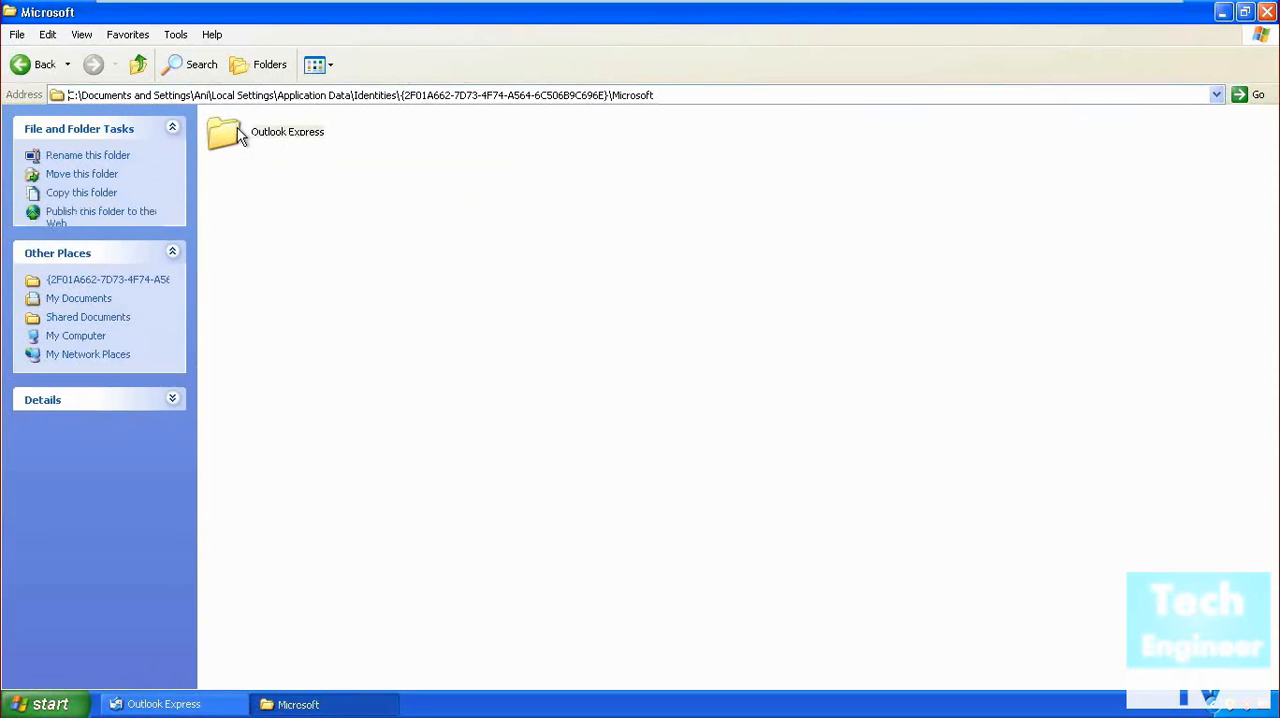
right_click(237, 128)
left_click(283, 258)
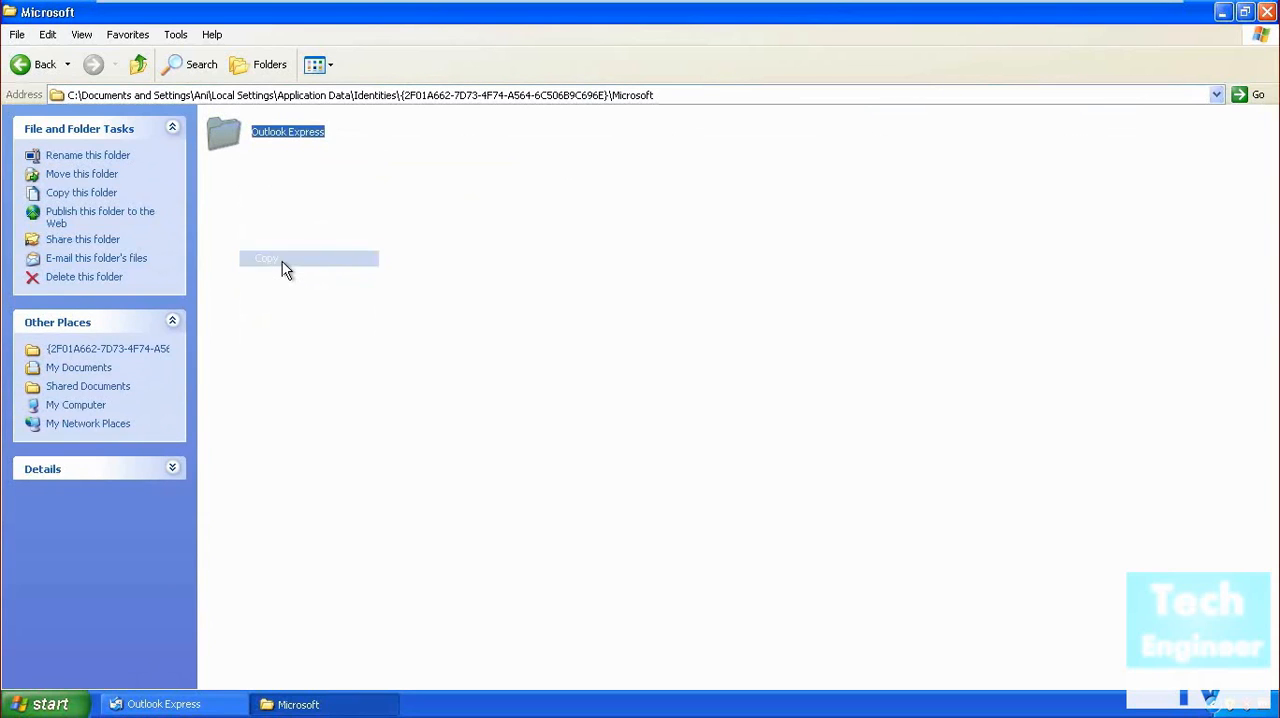
left_click(1222, 12)
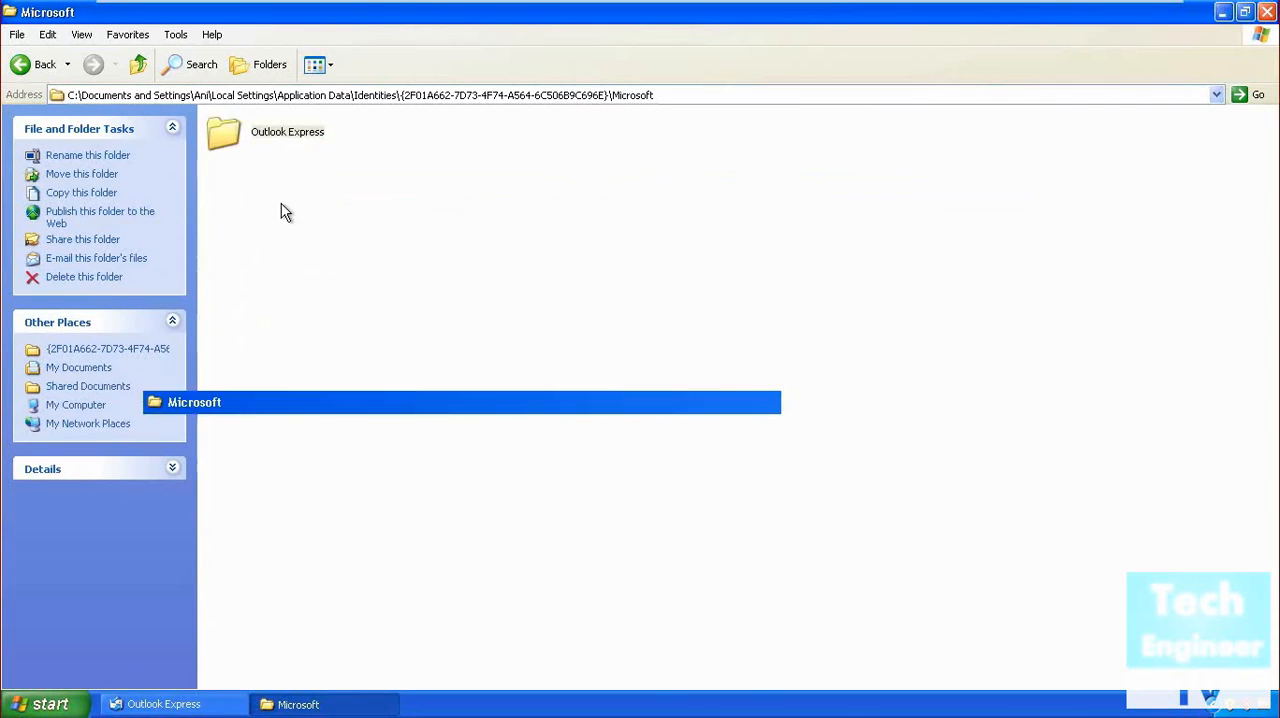
right_click(64, 143)
left_click(93, 193)
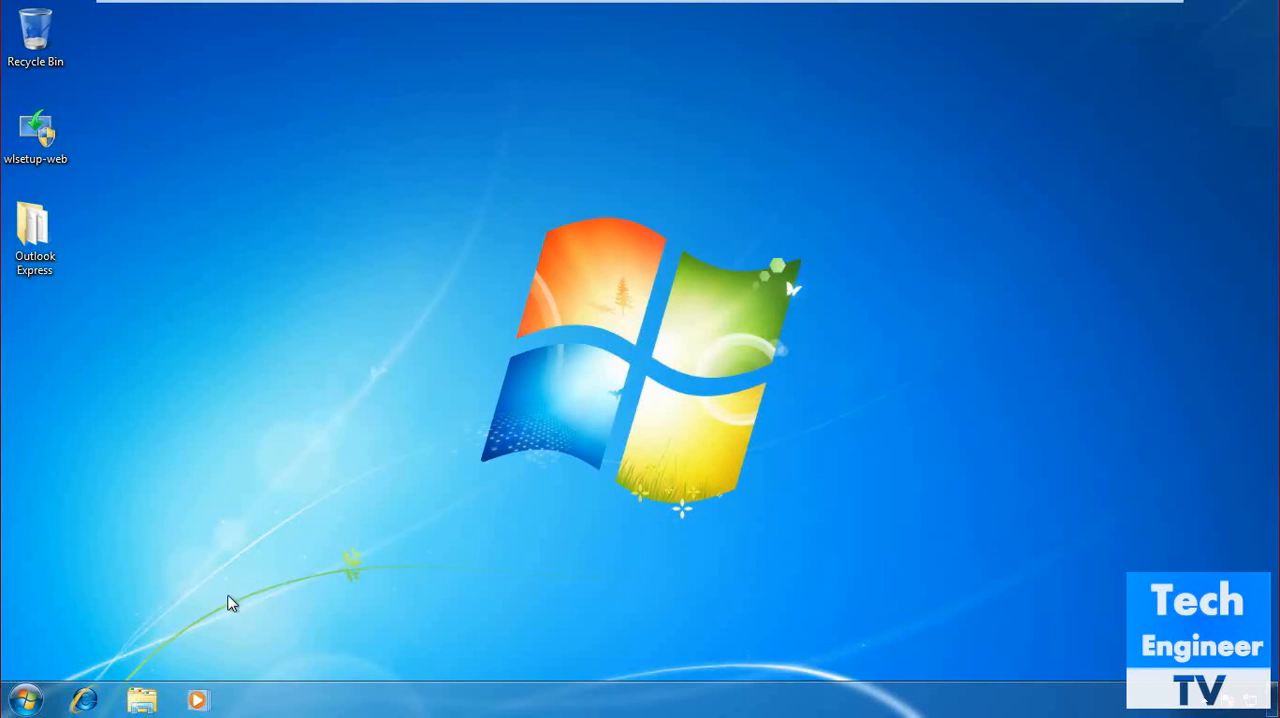
On the Windows 7 computer, open Microsoft Office Outlook 2007 and start the Import and Export wizard.
left_click(22, 706)
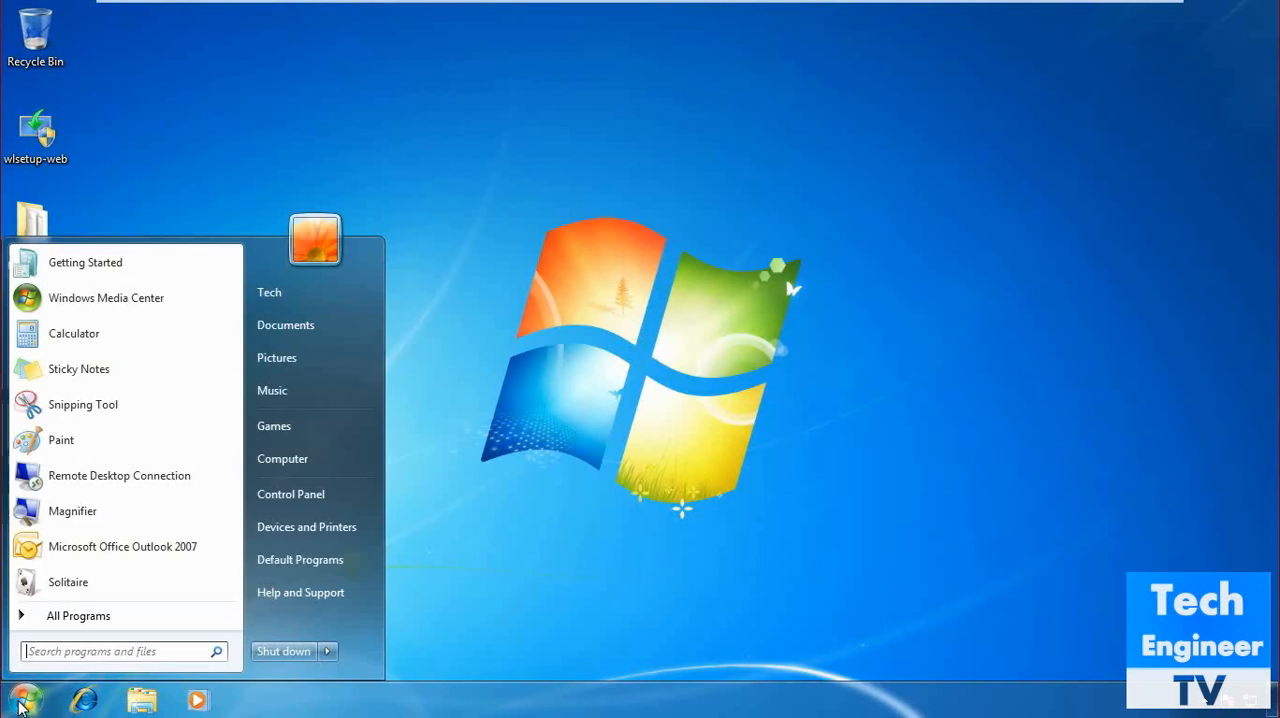
left_click(129, 552)
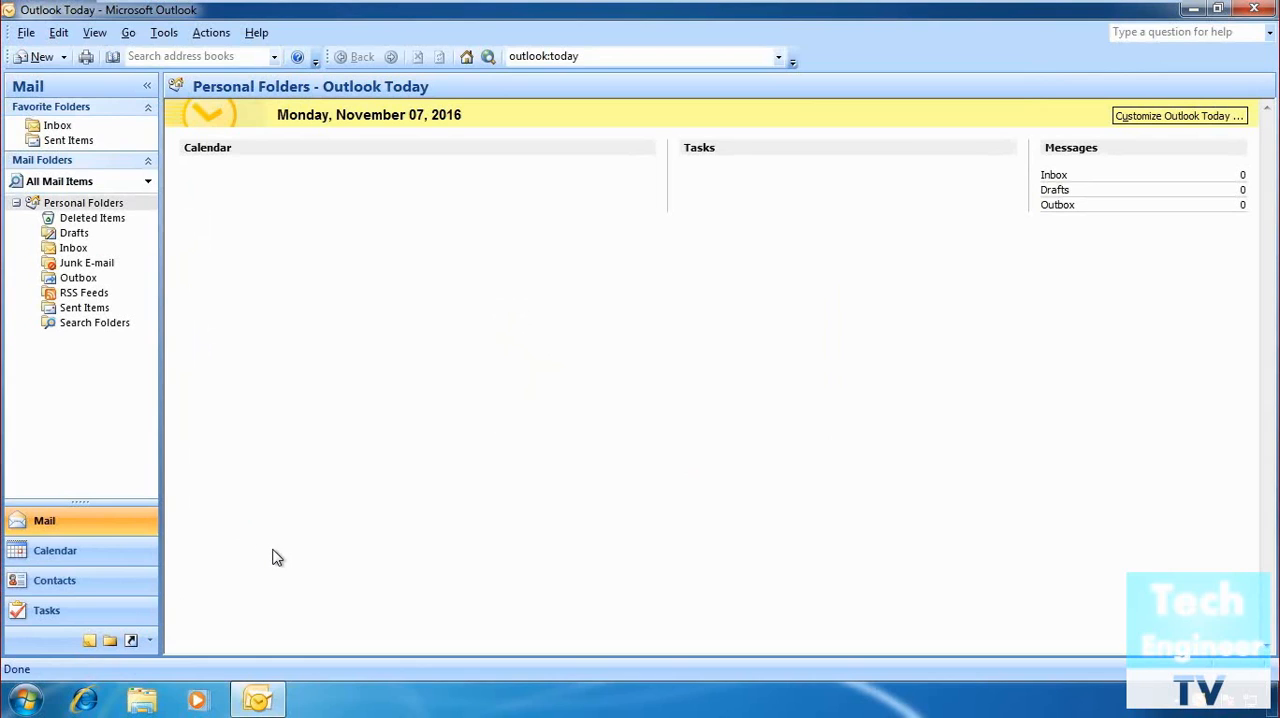
left_click(26, 33)
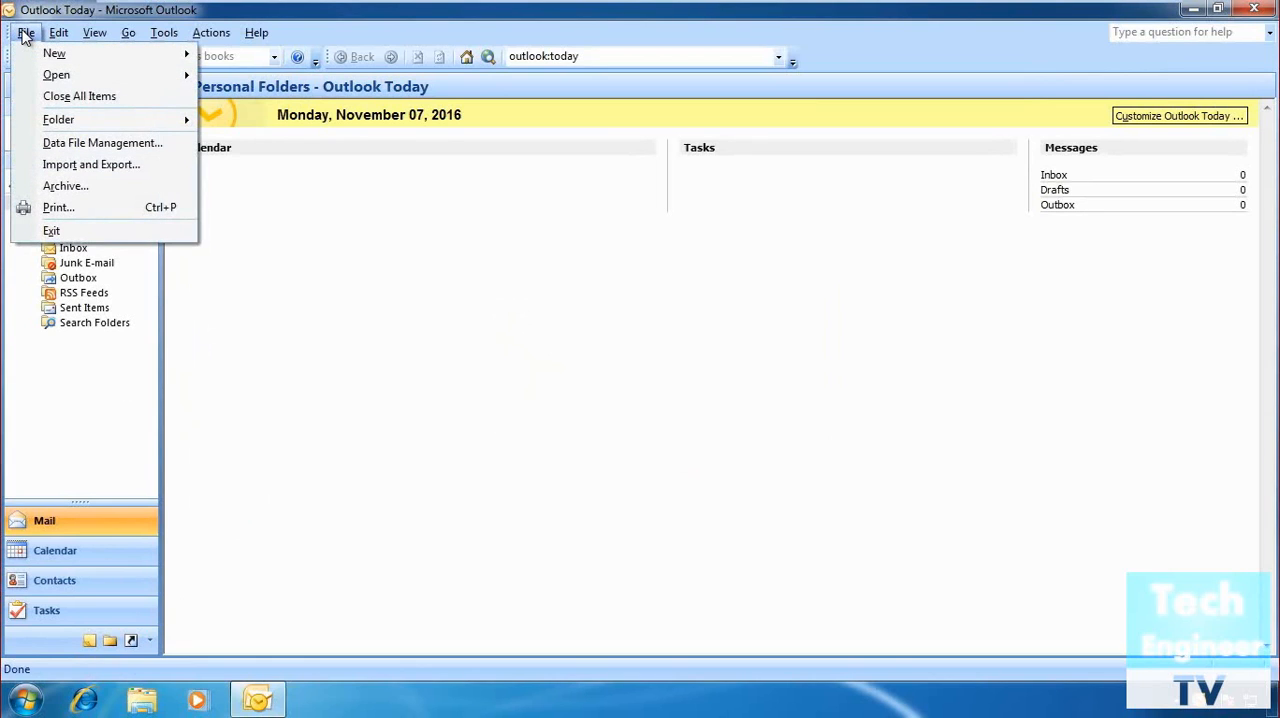
left_click(35, 166)
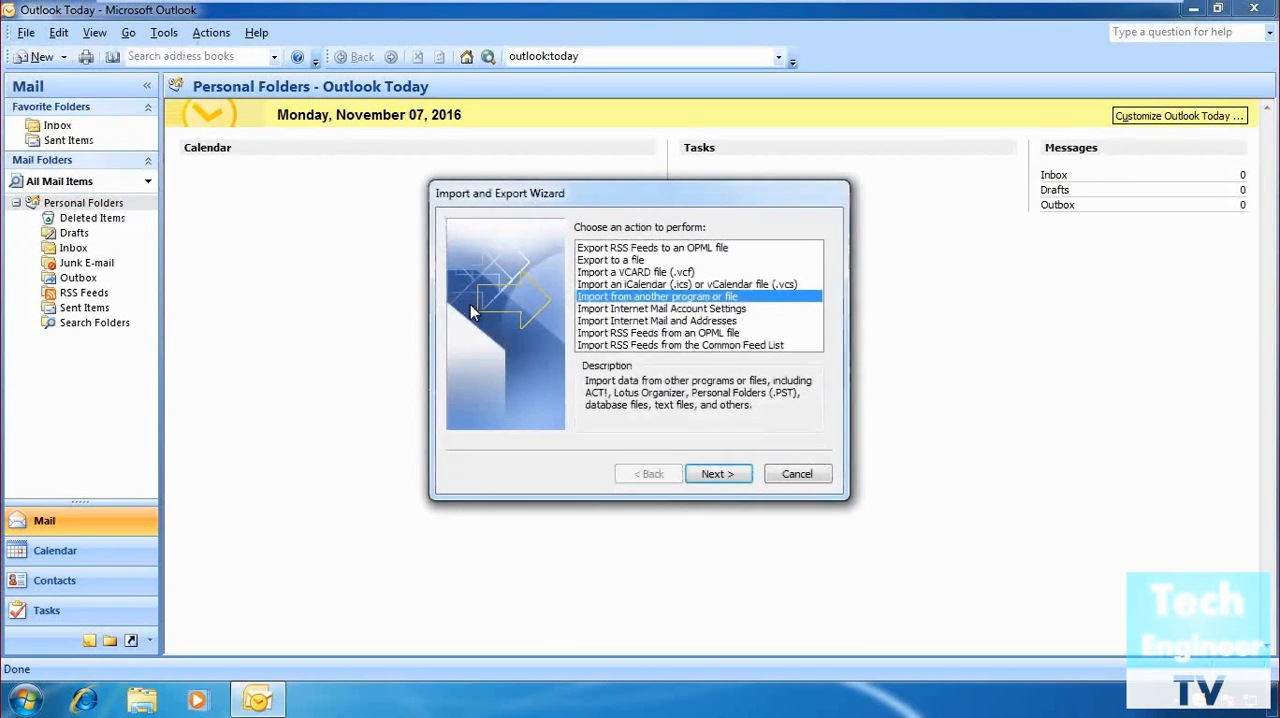
Import e-mail messages and addresses from another program or file, using the type Outlook Express 4.x, 5.x, 6.x or Windows Mail.
left_click(717, 476)
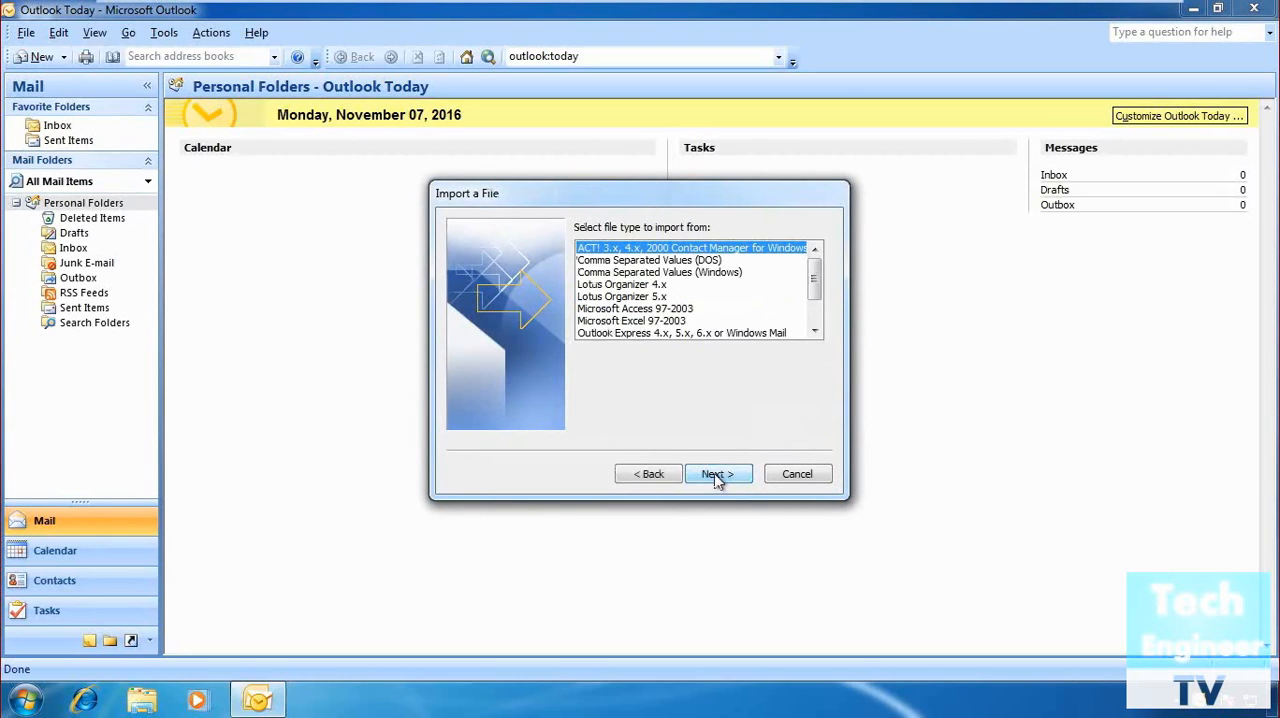
left_click(686, 333)
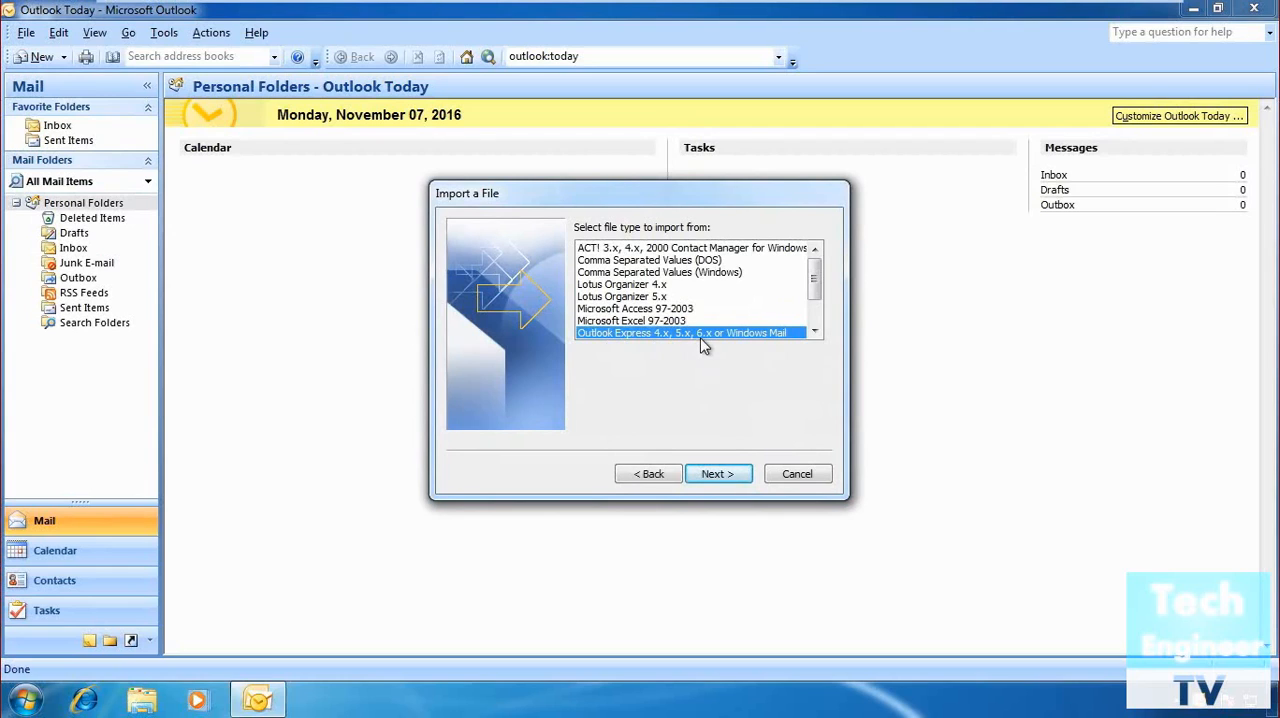
left_click(722, 474)
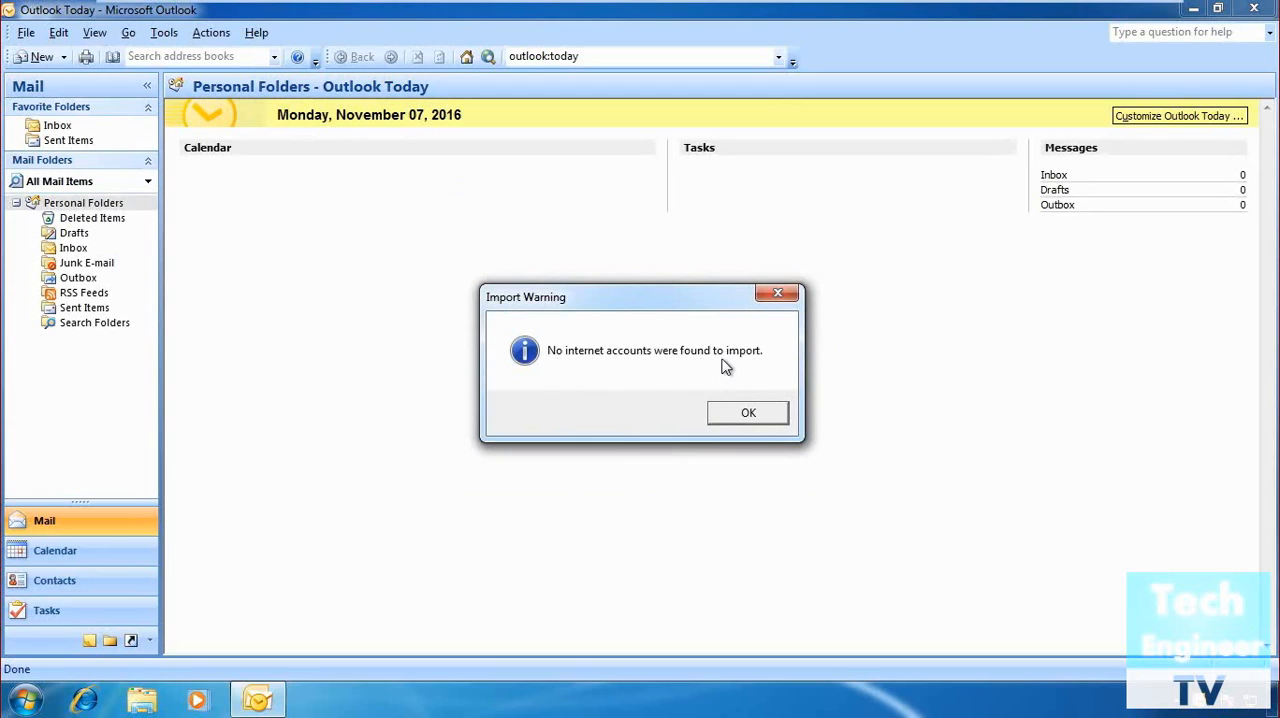
left_click(750, 414)
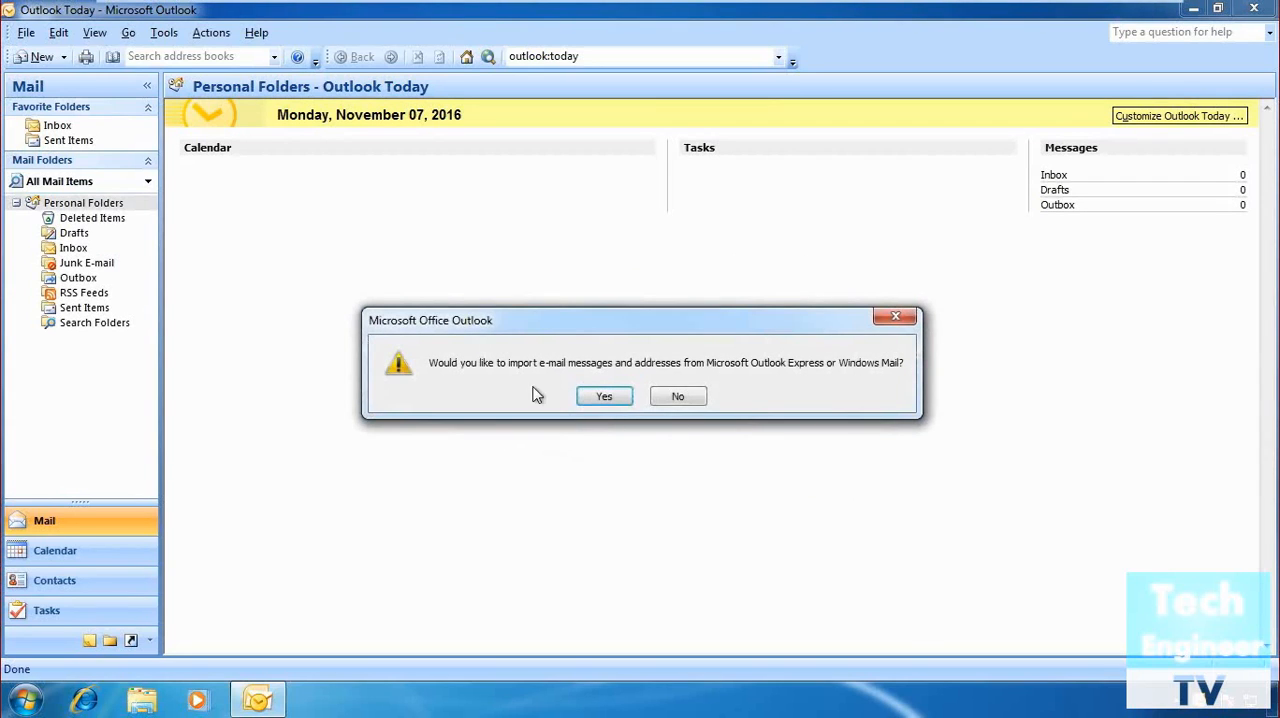
left_click(613, 400)
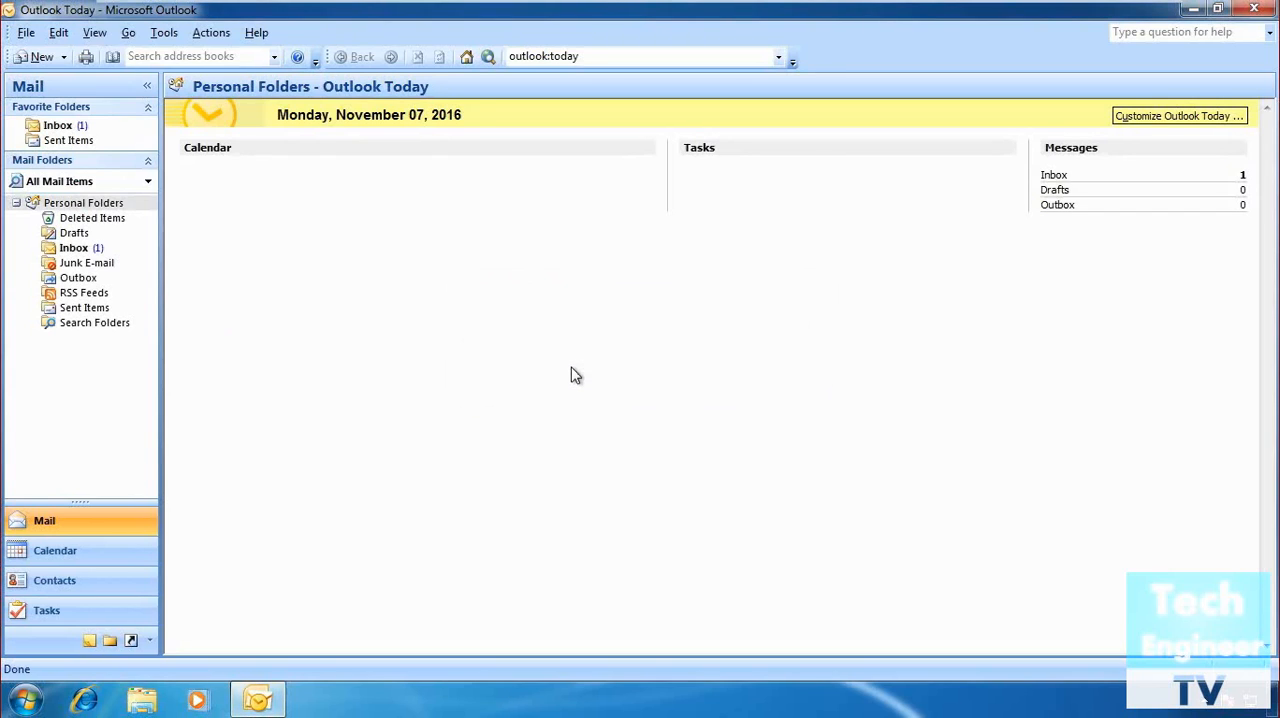
Examine the Inbox and read through the Welcome to Windows Mail message.
left_click(80, 249)
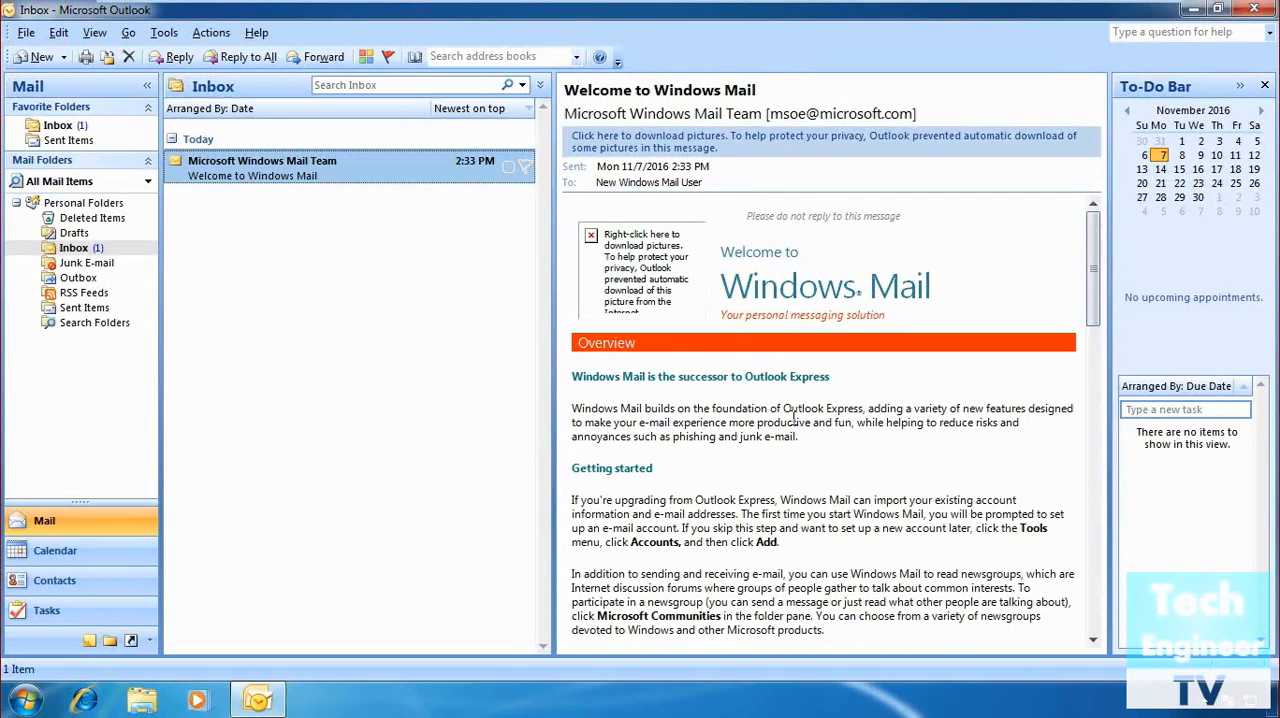
scroll(793, 418, "down", 12)
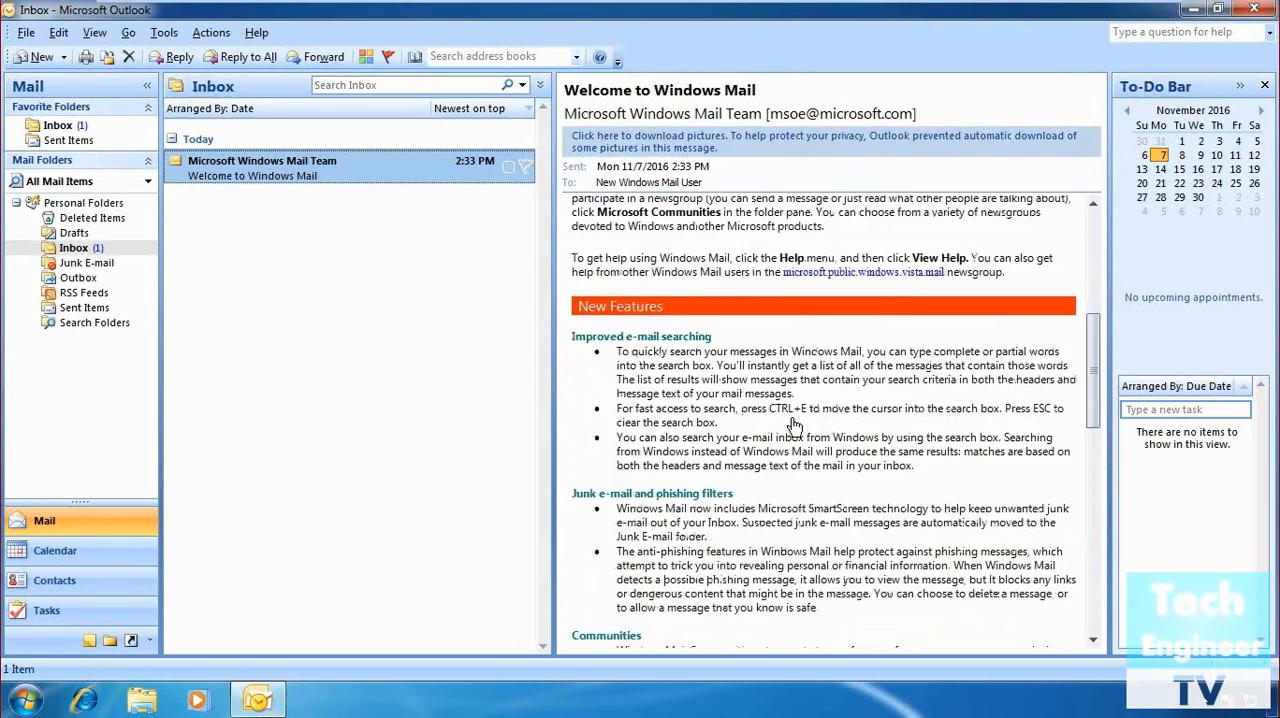
Read the New Features and newsgroups sections of the Welcome to Windows Mail message.
scroll(793, 418, "down", 12)
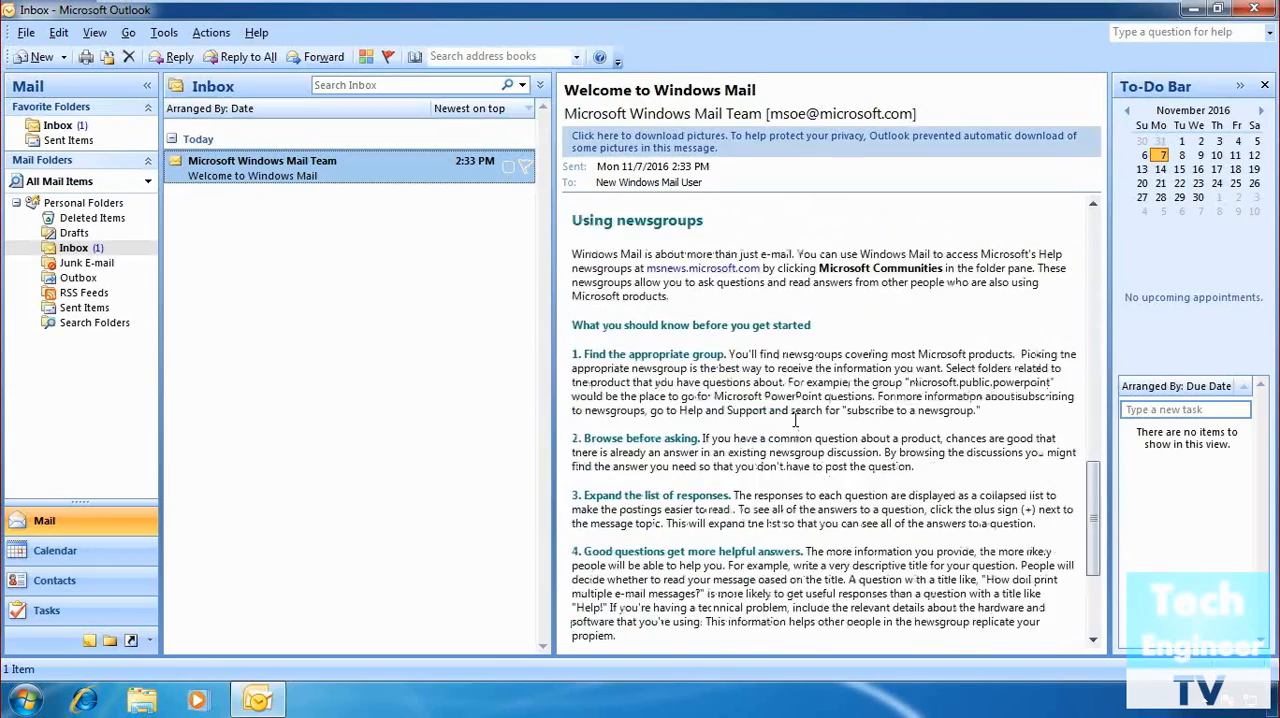
scroll(793, 418, "up", 20)
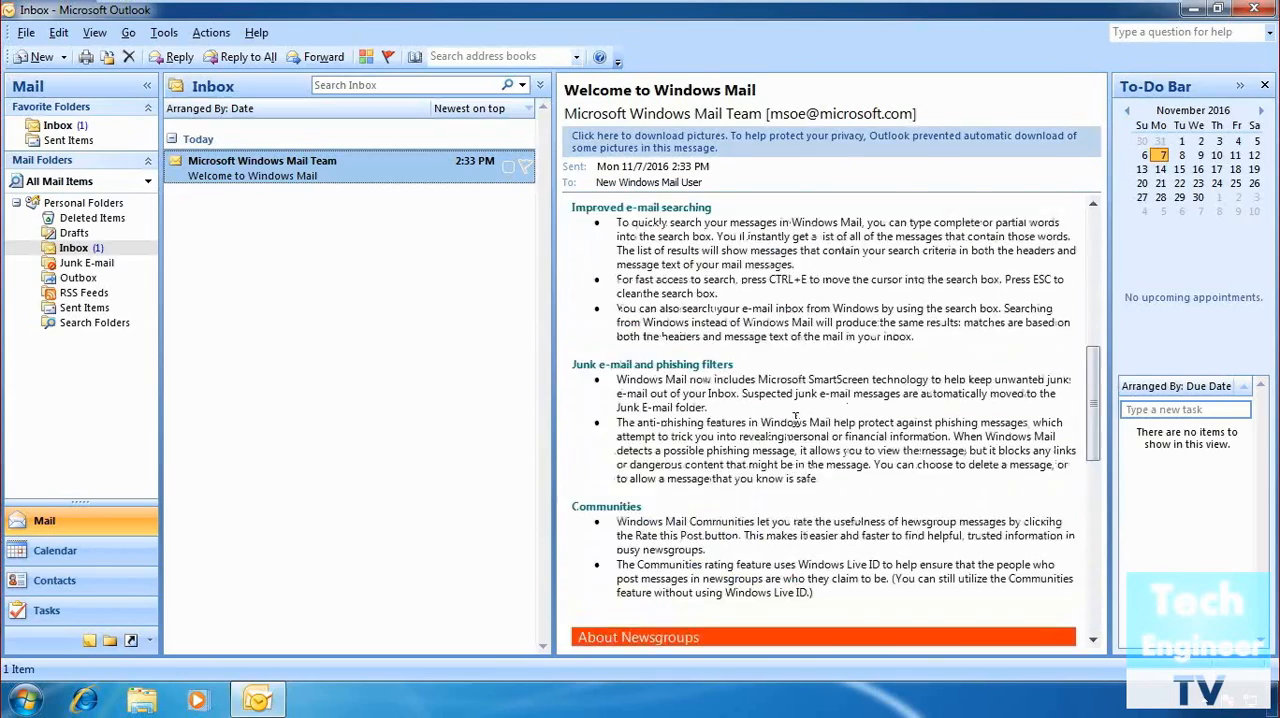
scroll(795, 427, "up", 3)
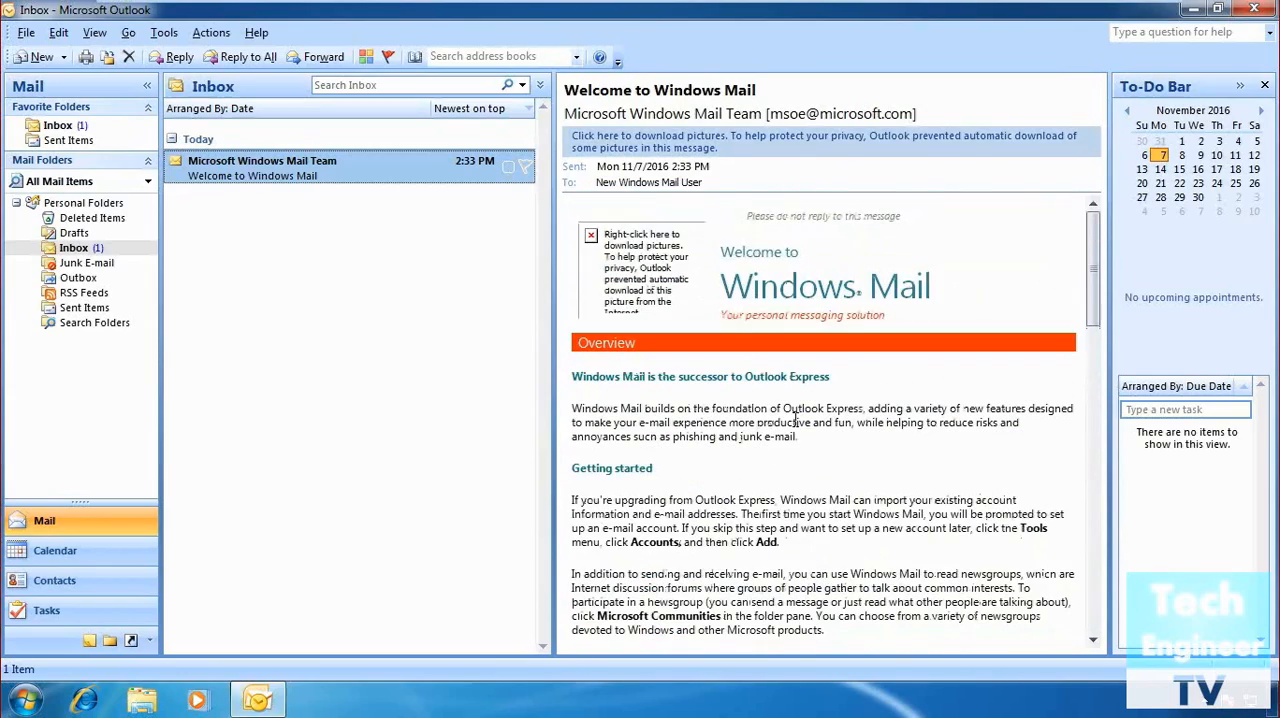
left_click(26, 32)
mouse_move(54, 40)
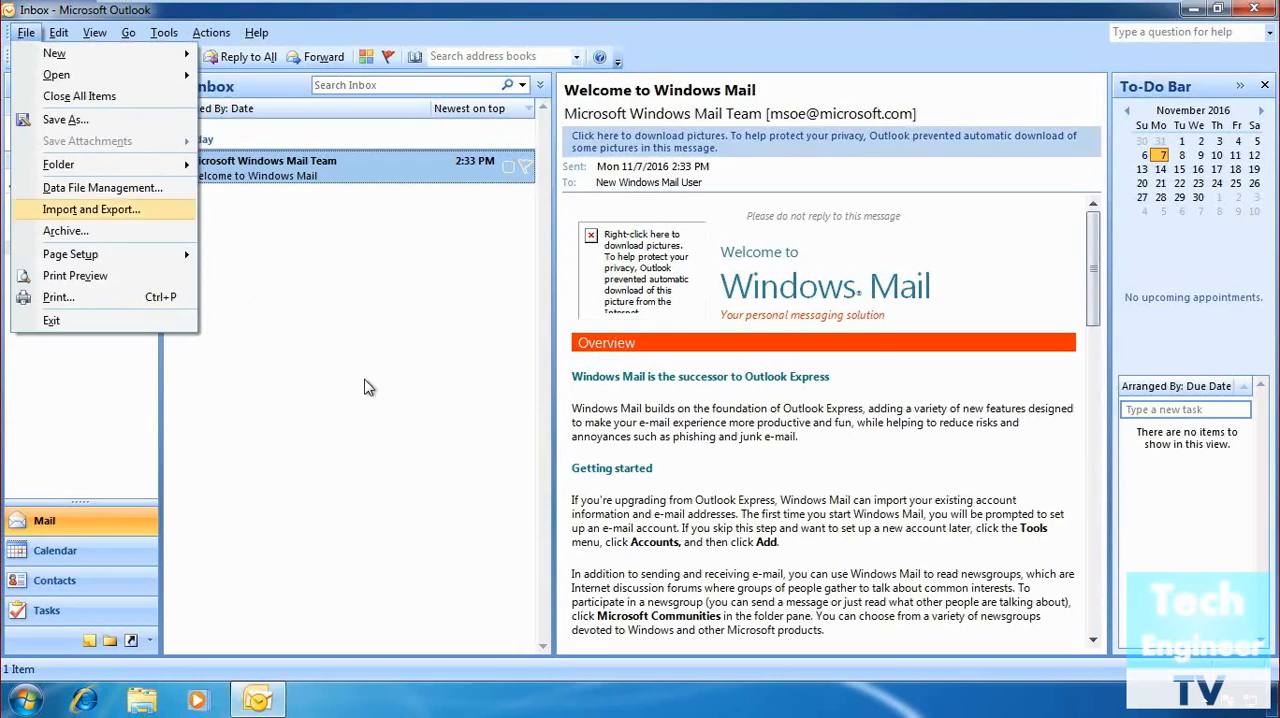
left_click(414, 337)
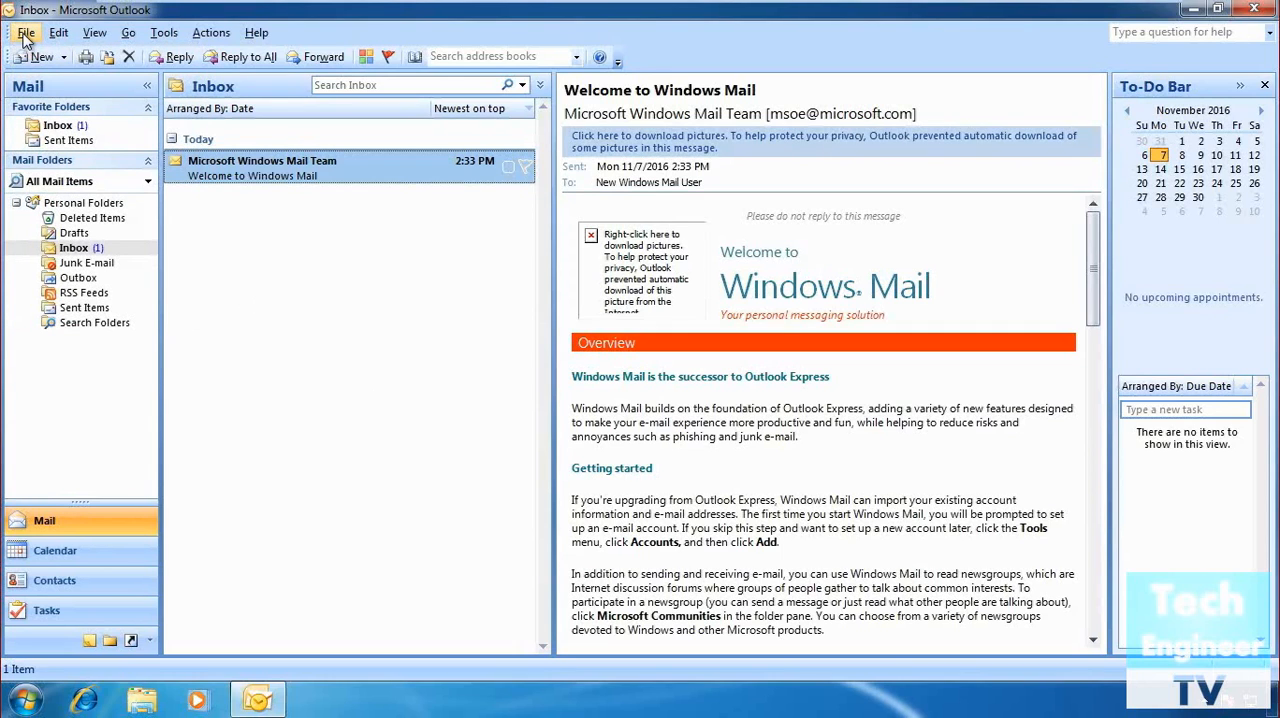
left_click(57, 127)
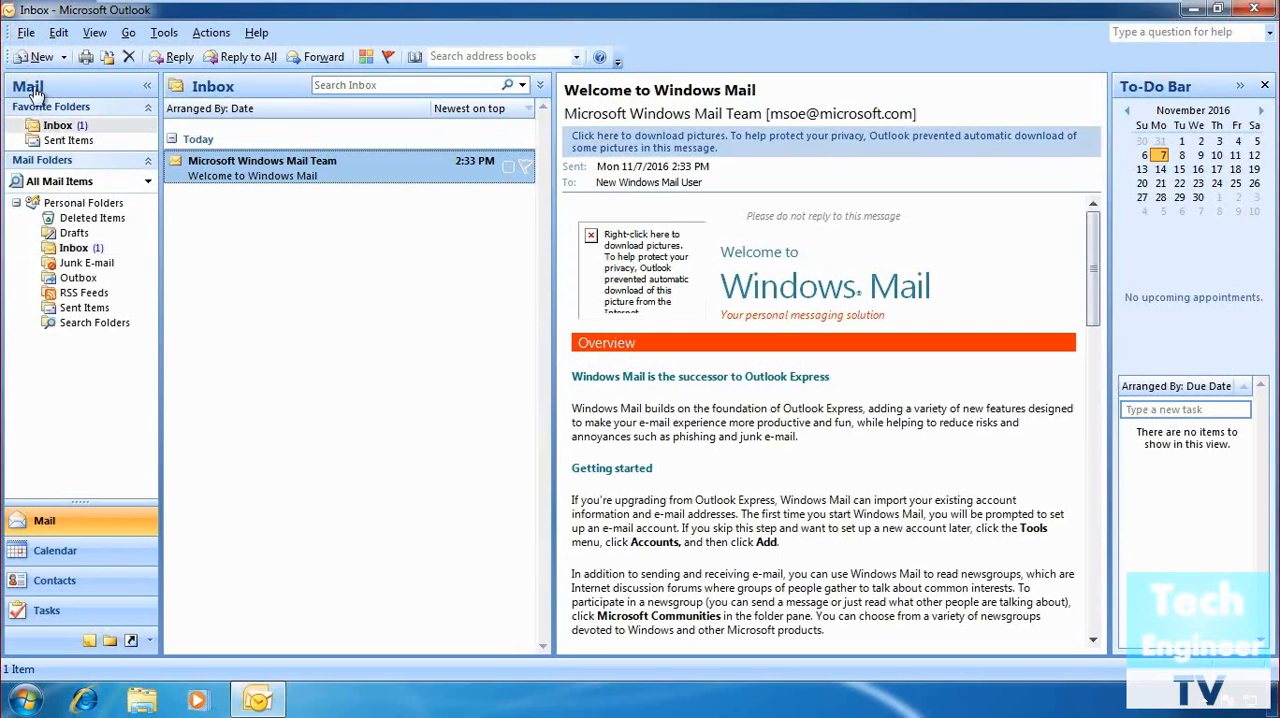
Try to import Internet Mail Account Settings with the Import and Export wizard.
left_click(26, 33)
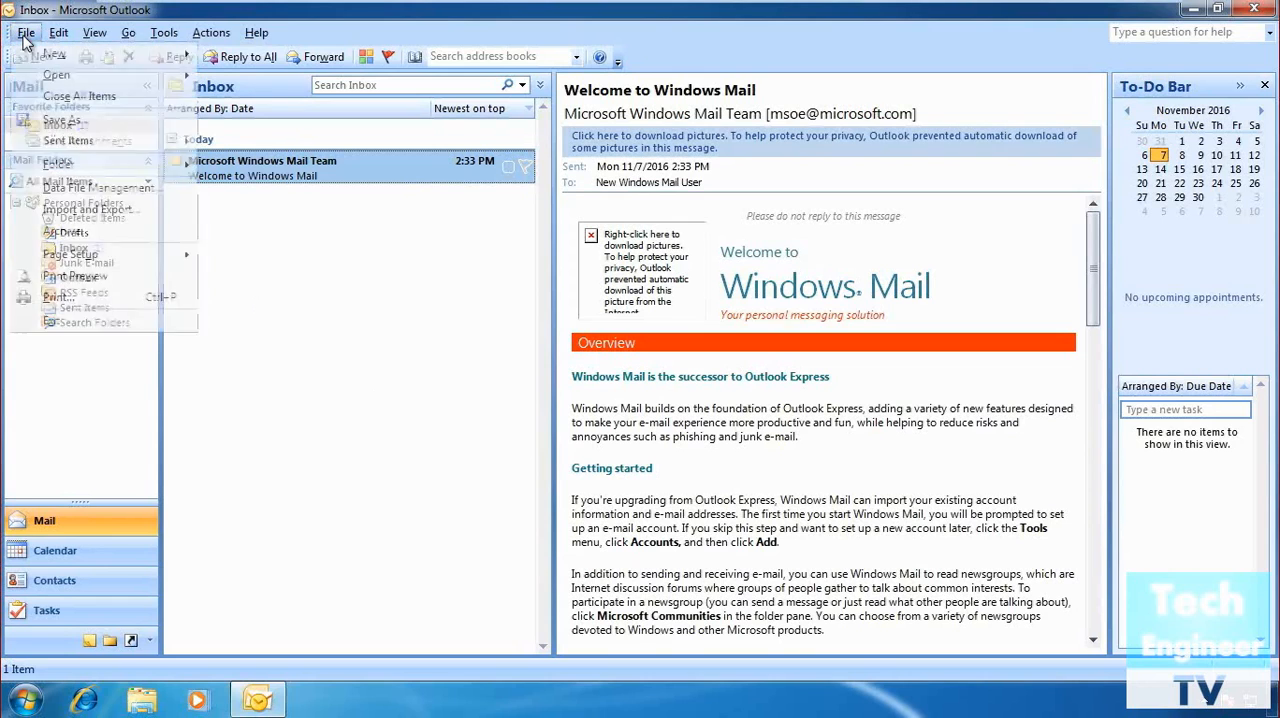
left_click(46, 214)
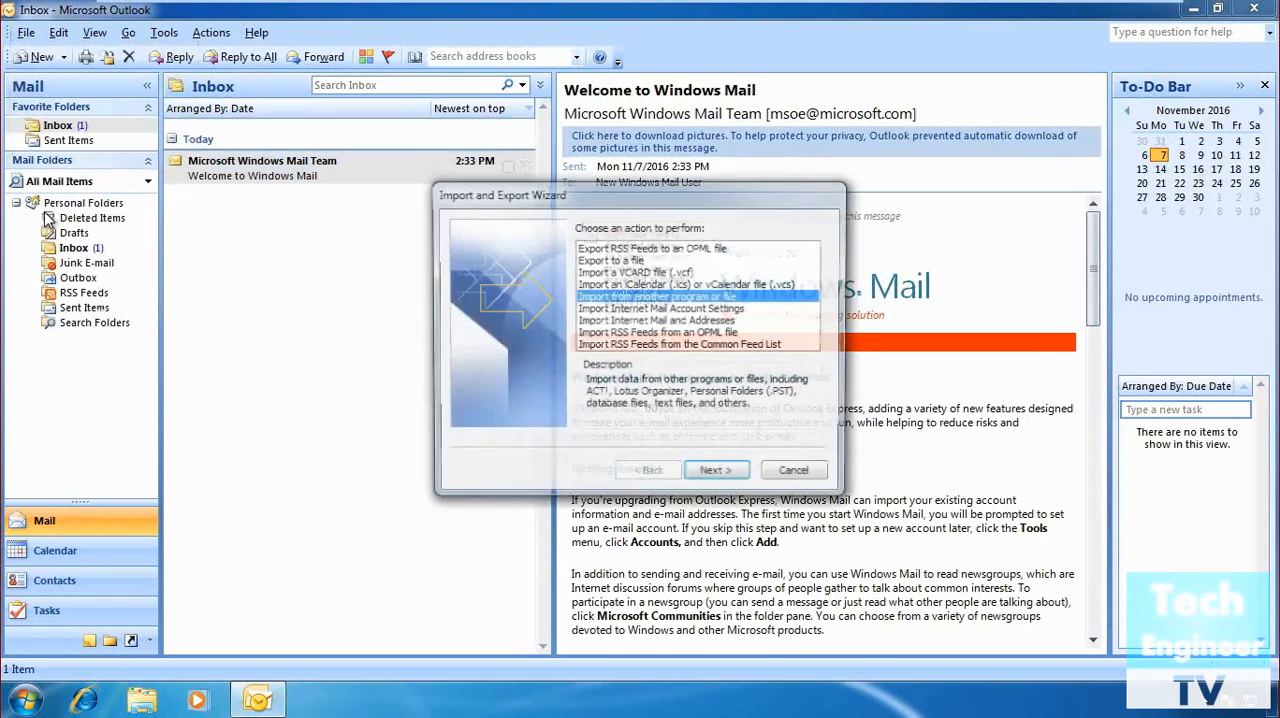
left_click(702, 310)
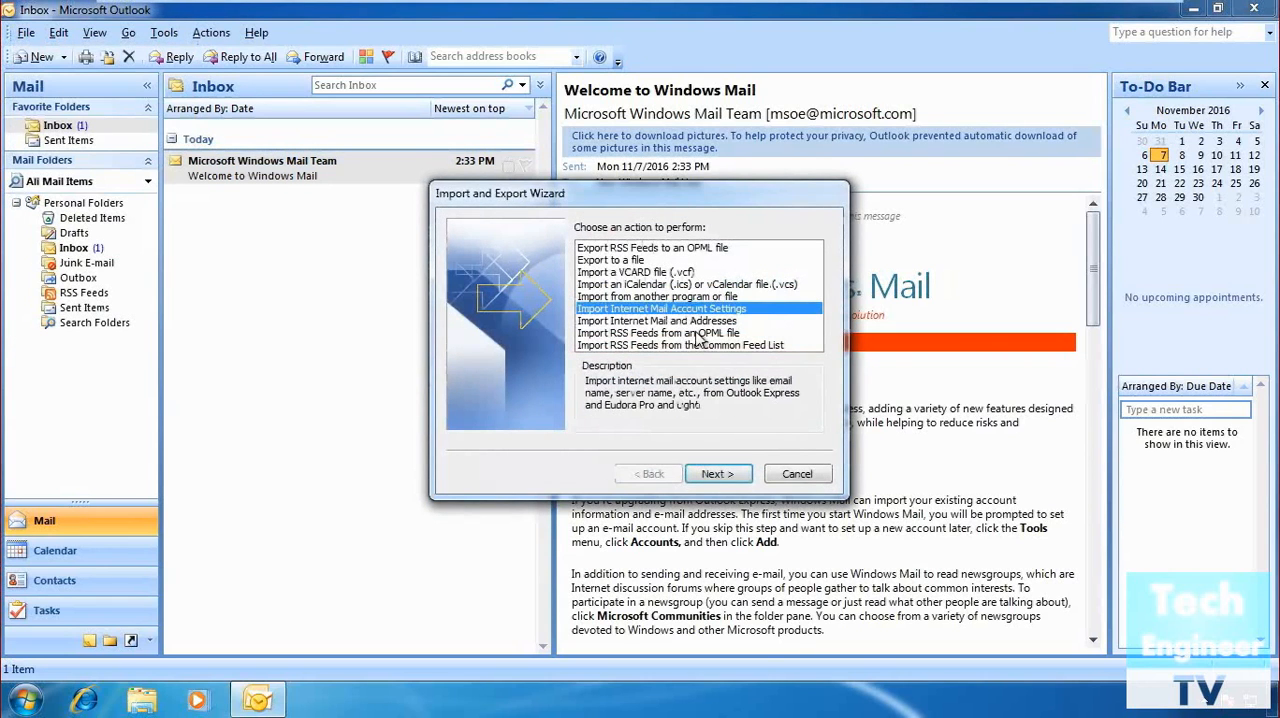
left_click(716, 474)
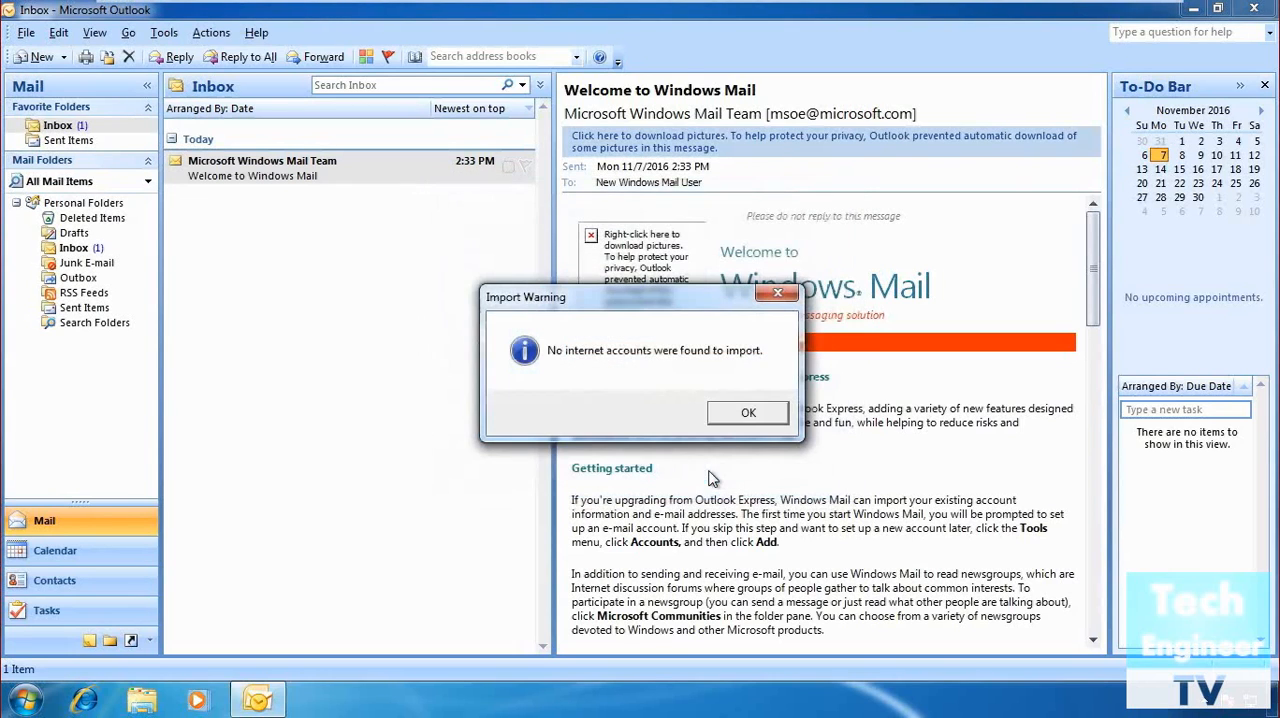
left_click(747, 413)
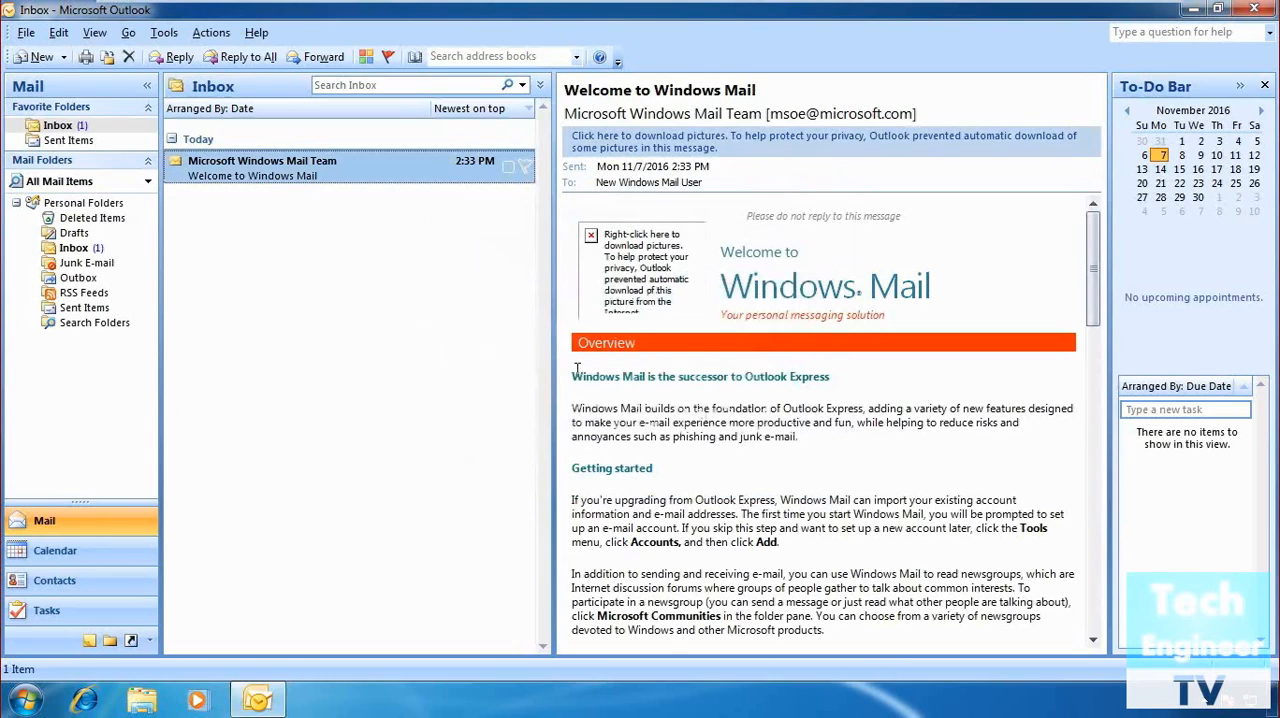
Check All Mail Items and the Outlook Today overview of Personal Folders.
left_click(63, 185)
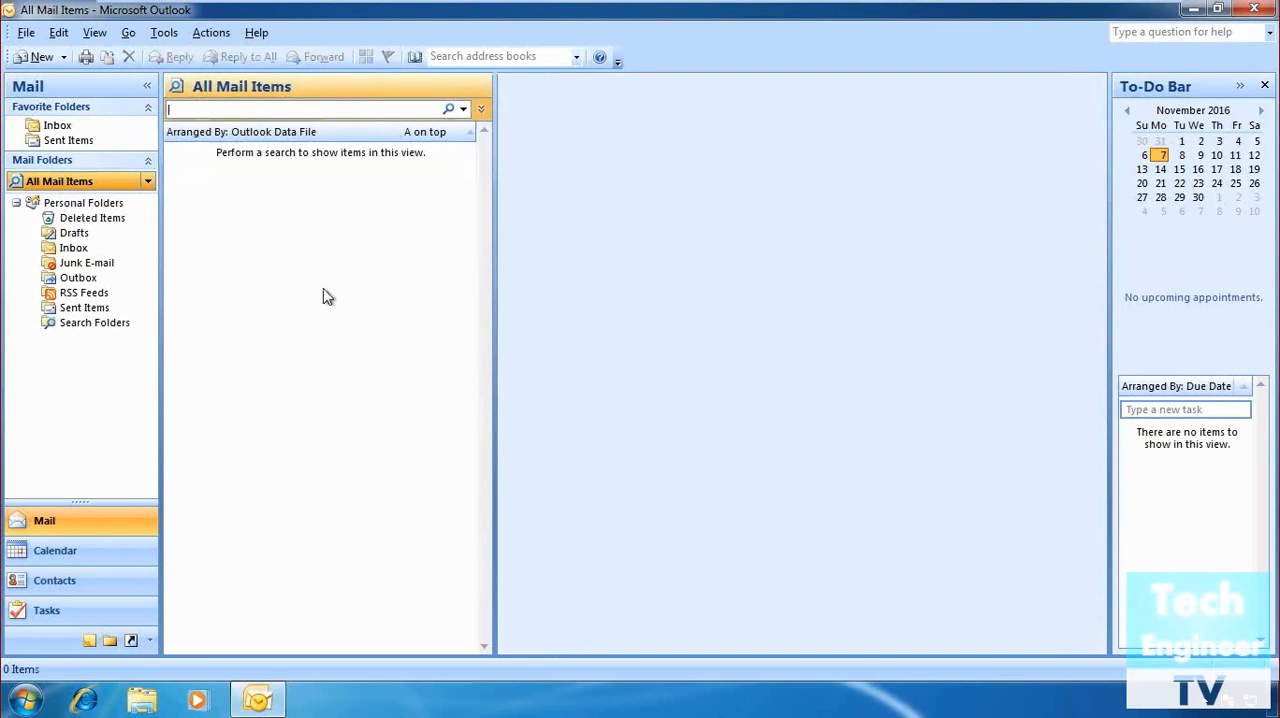
left_click(80, 204)
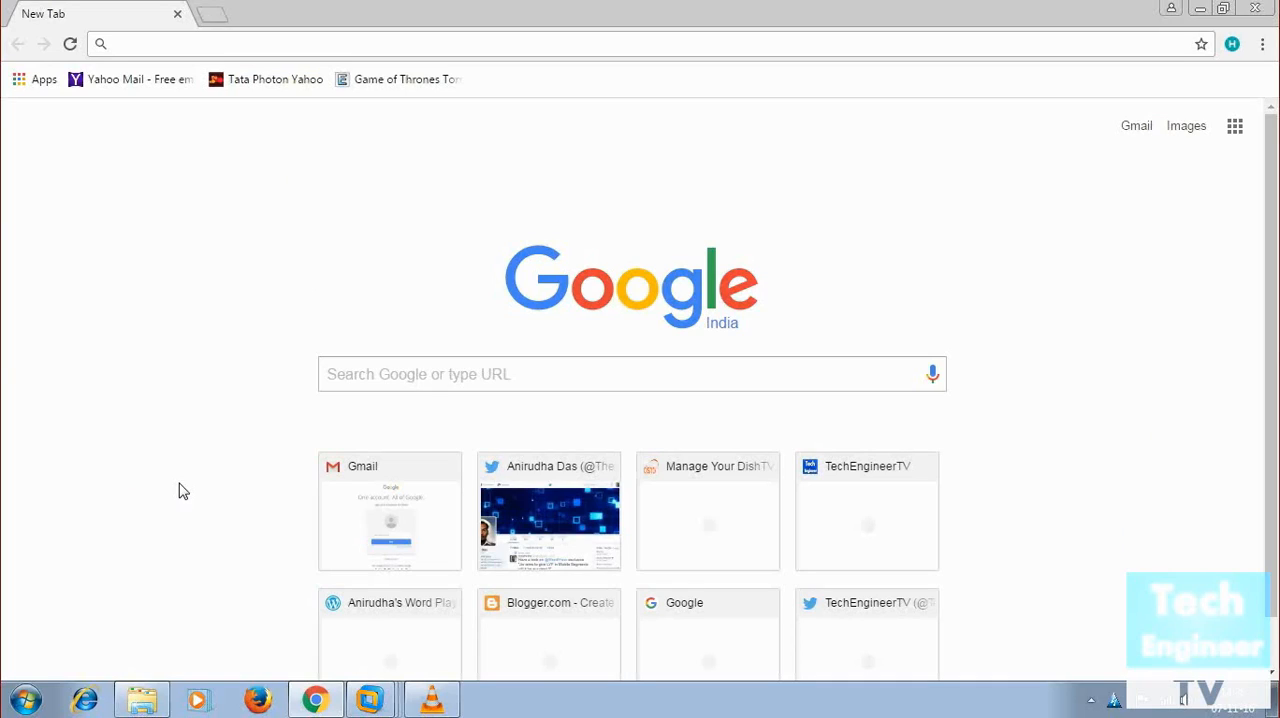
Switch to Chrome, search Google for "windows live" and open Microsoft Support's Windows Essentials download options page.
left_click(392, 385)
type("Windows ")
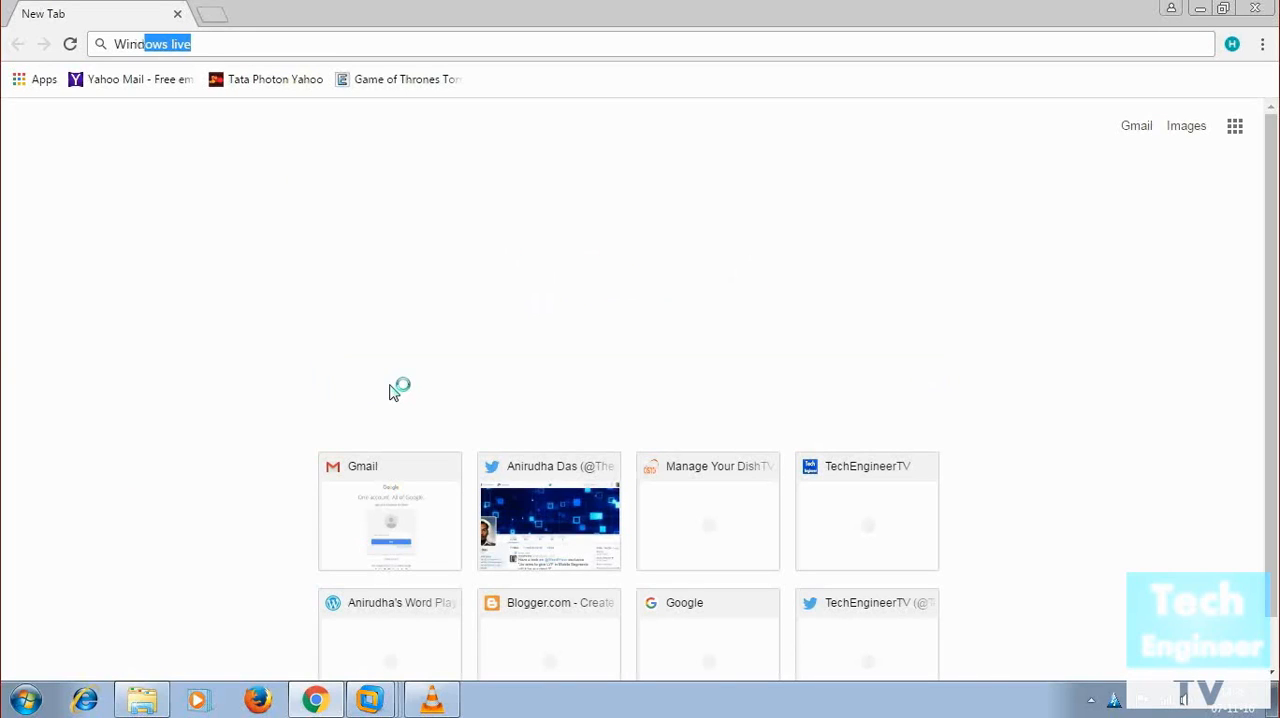
type("live")
key("Return")
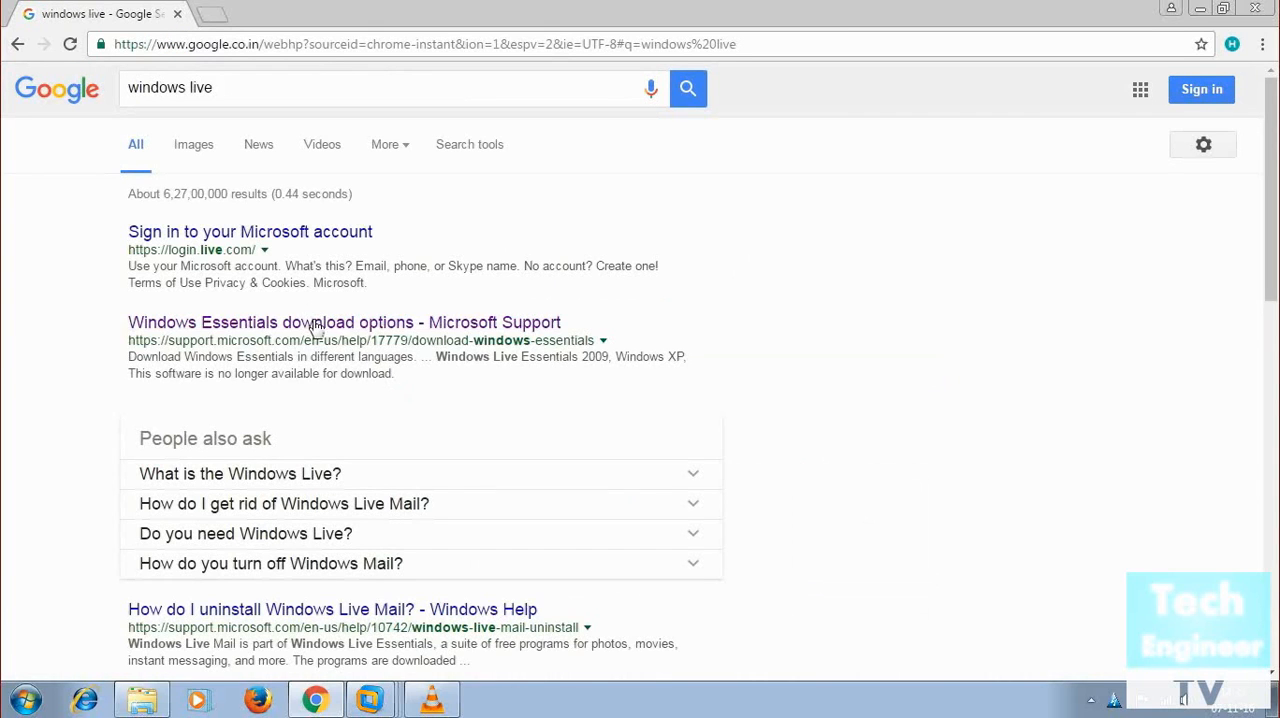
left_click(317, 327)
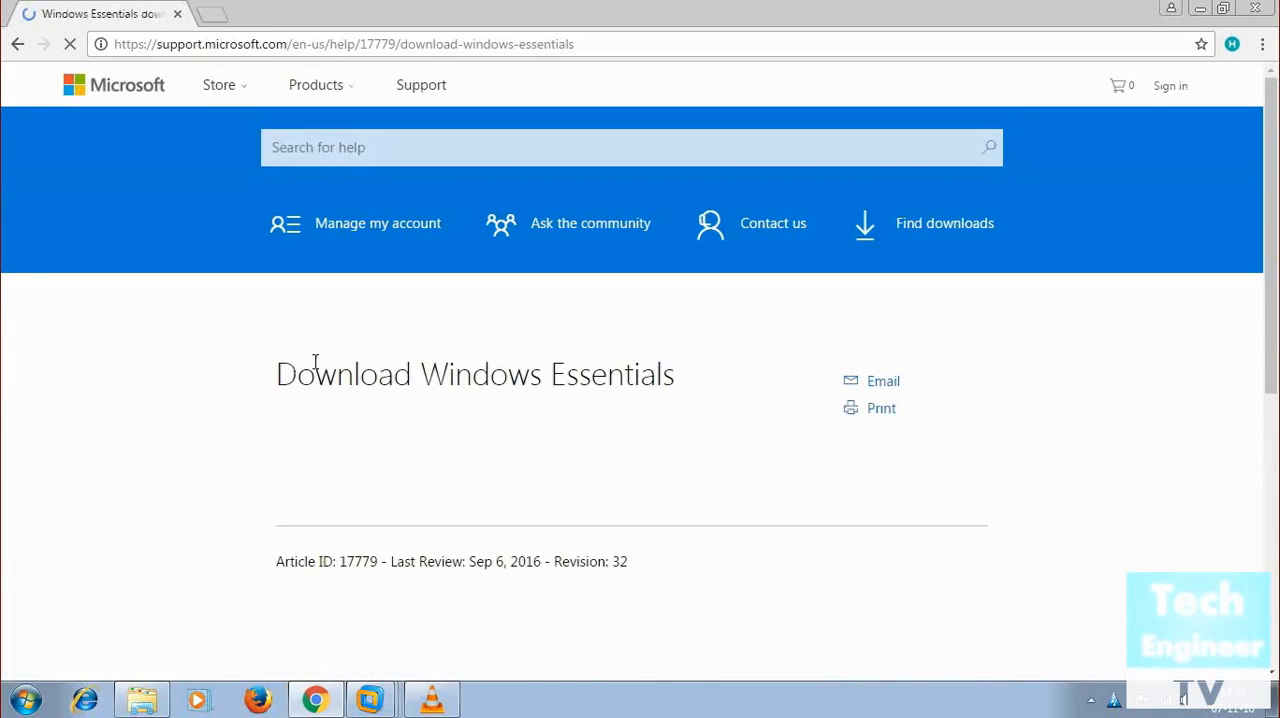
Examine the Download Windows Essentials page for the support notice, included programs, editions by Windows version and download languages.
scroll(126, 555, "down", 1)
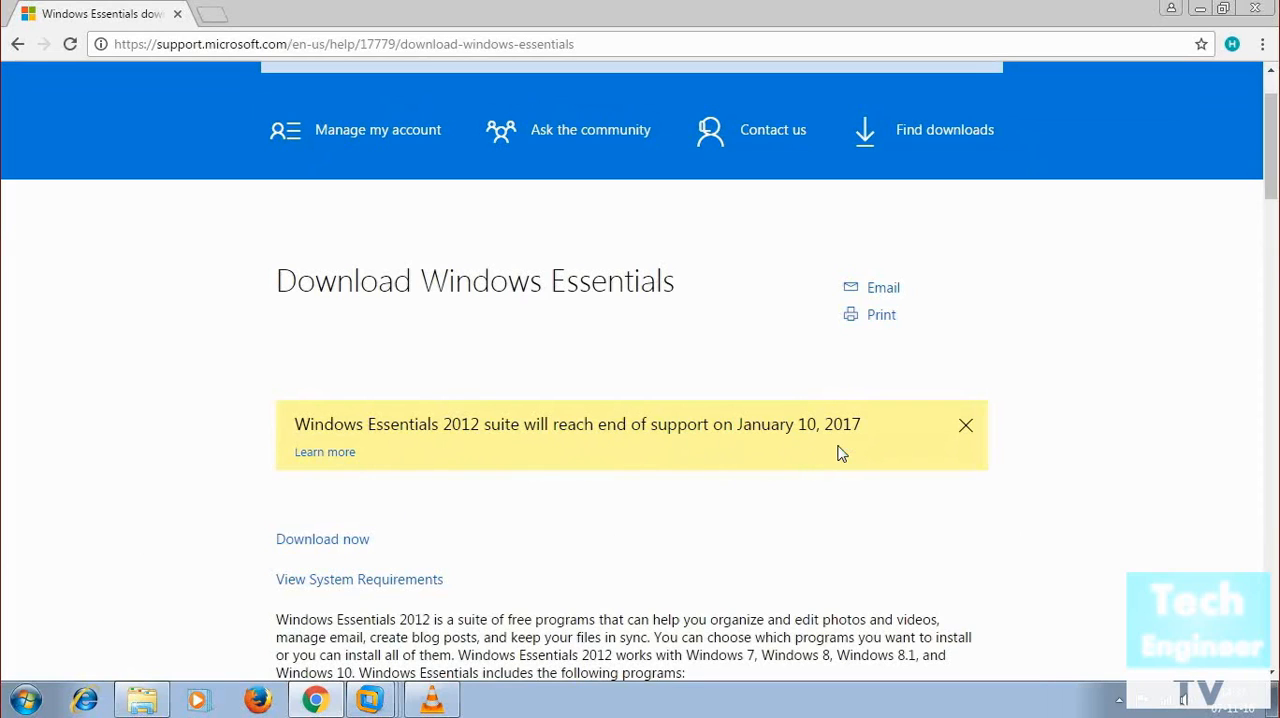
scroll(798, 458, "down", 1)
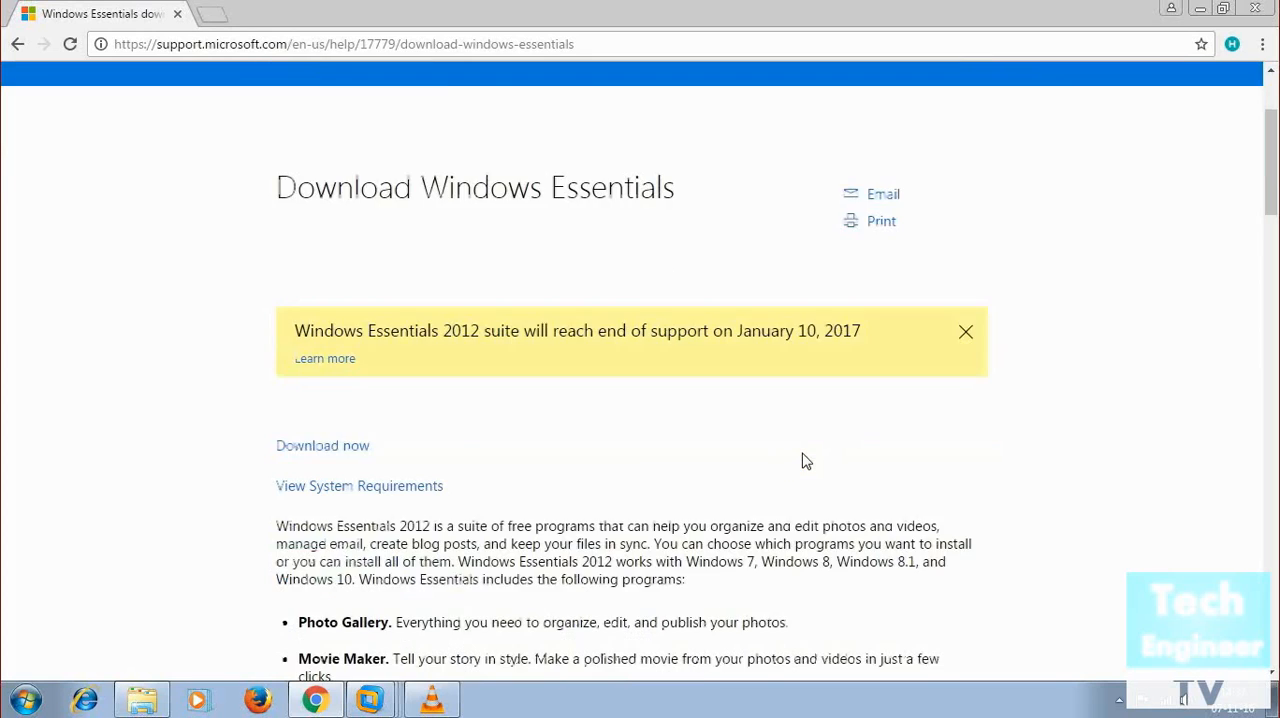
scroll(806, 461, "down", 1)
scroll(803, 454, "down", 1)
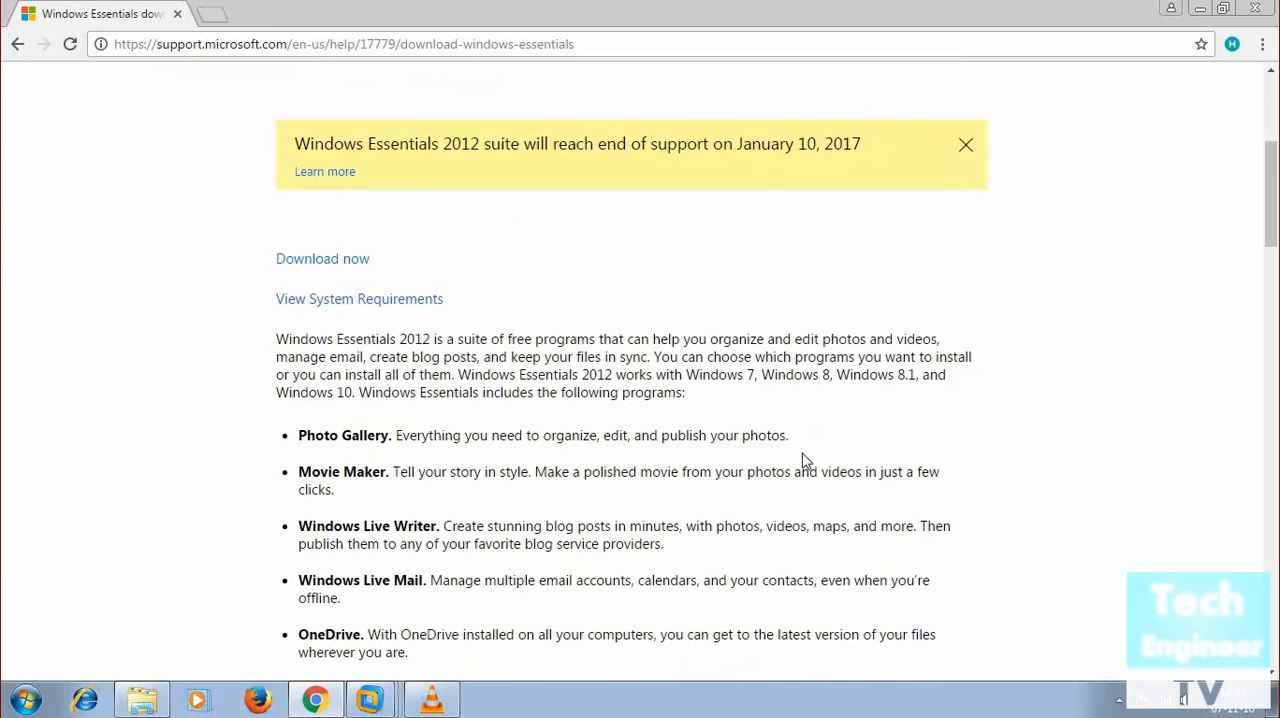
scroll(803, 461, "down", 3)
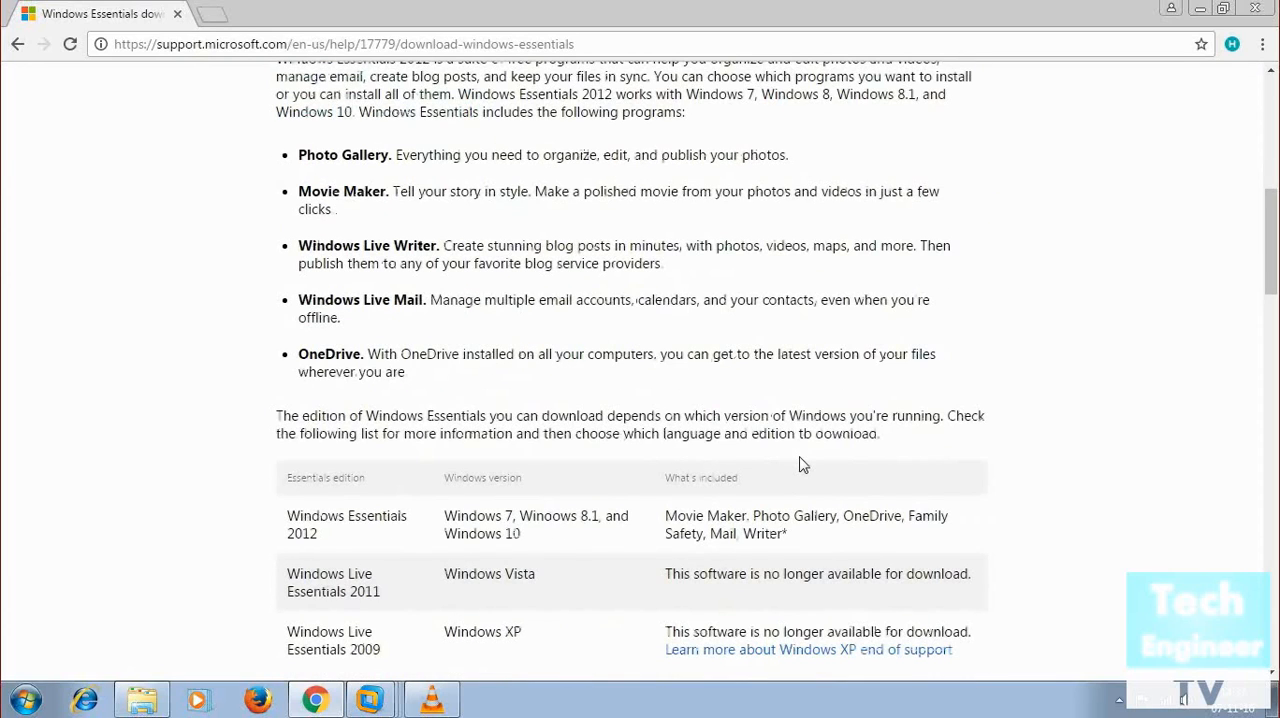
scroll(803, 463, "up", 1)
scroll(803, 463, "down", 3)
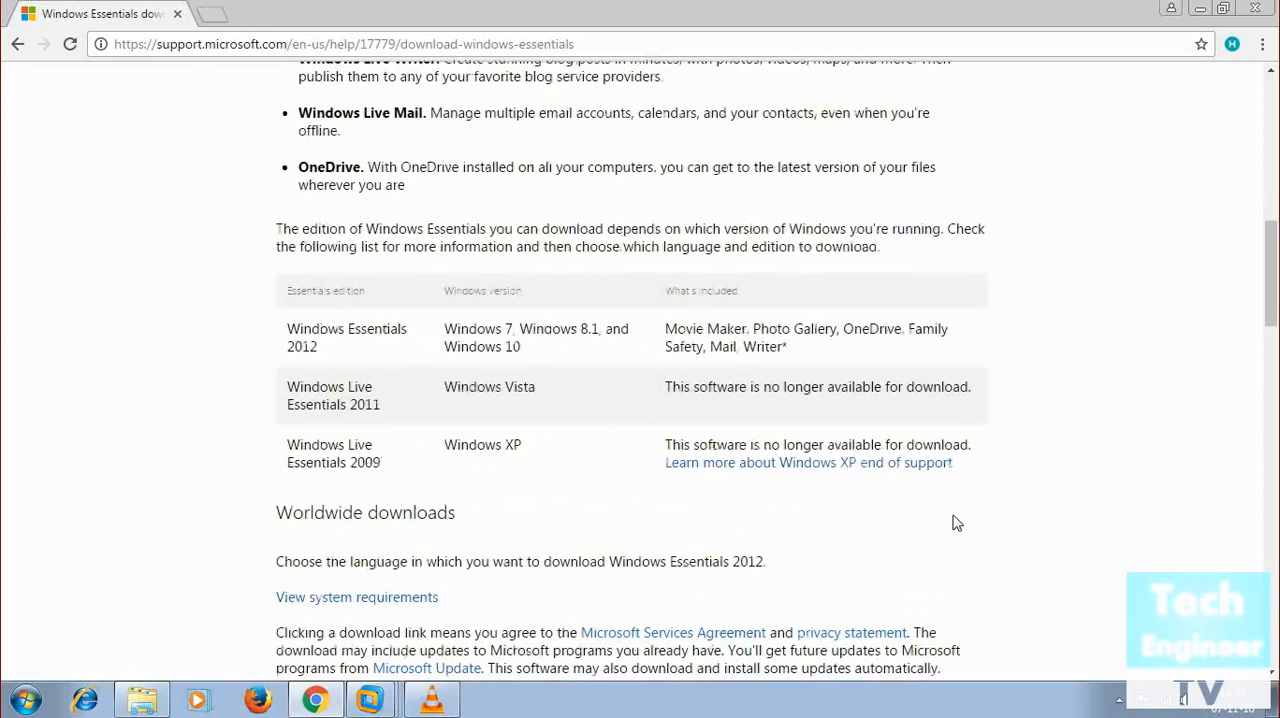
scroll(957, 523, "down", 4)
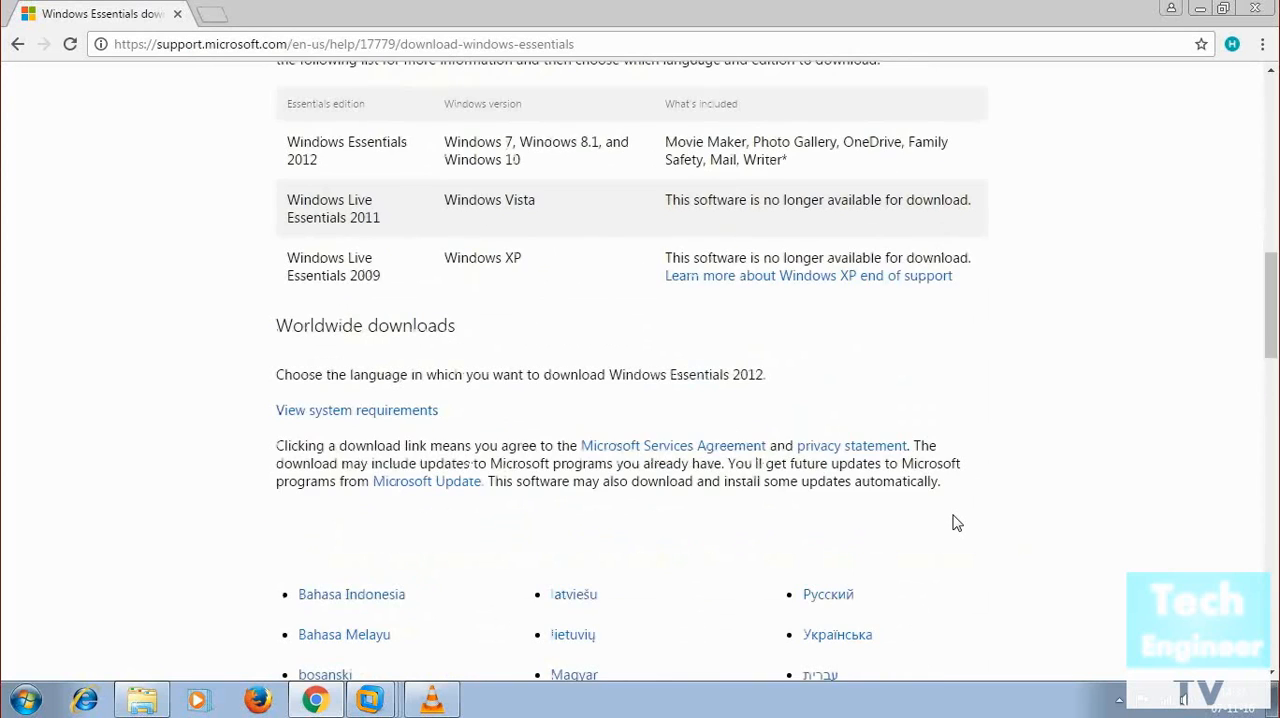
scroll(958, 521, "up", 4)
scroll(960, 517, "up", 9)
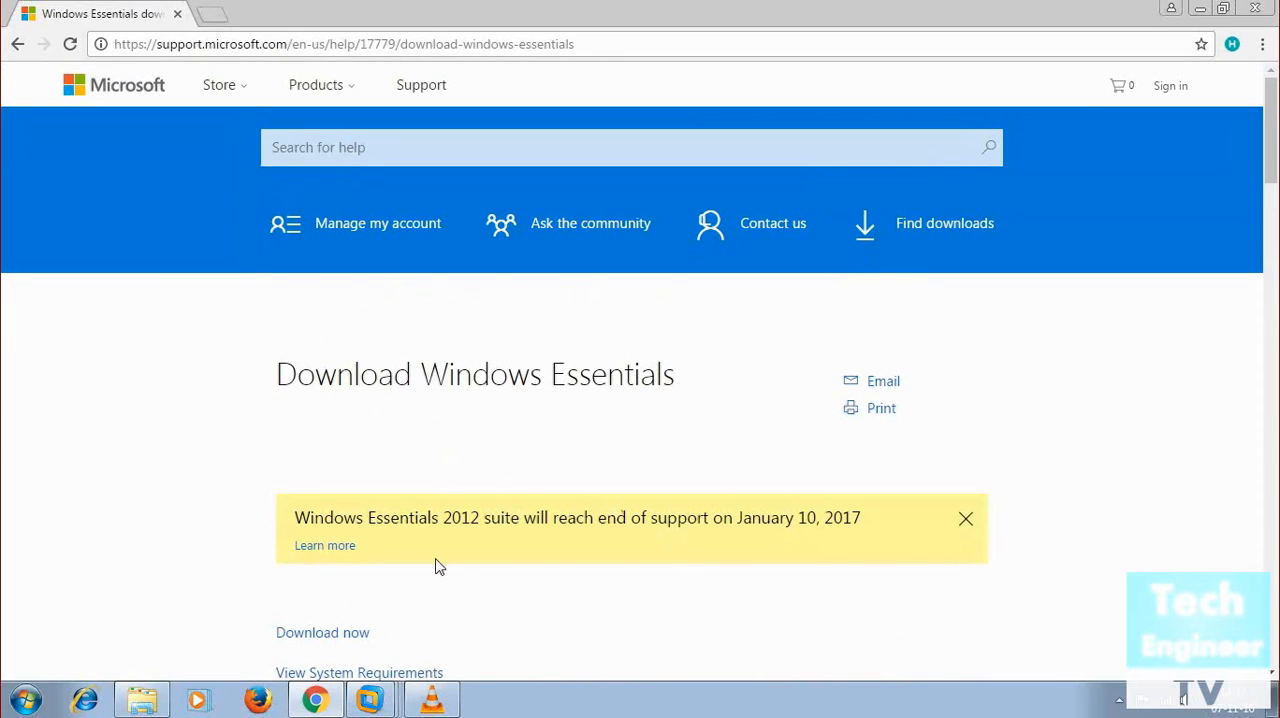
scroll(436, 566, "down", 2)
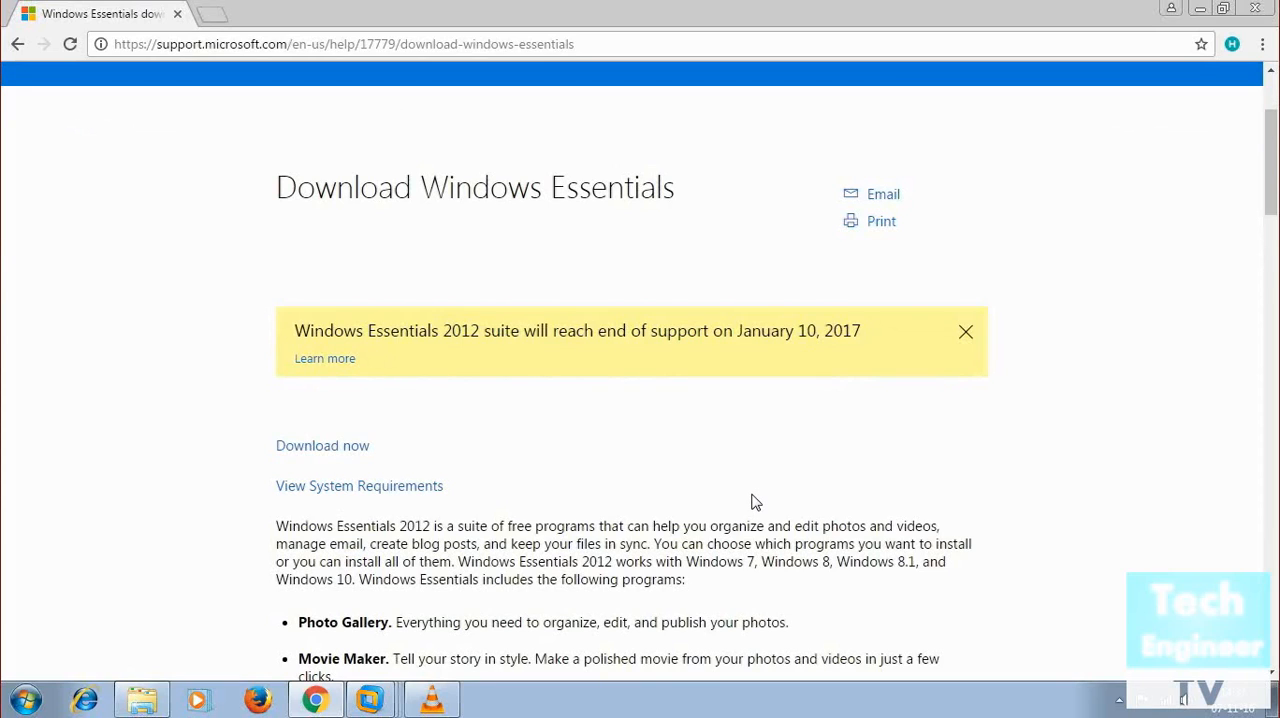
scroll(755, 502, "up", 2)
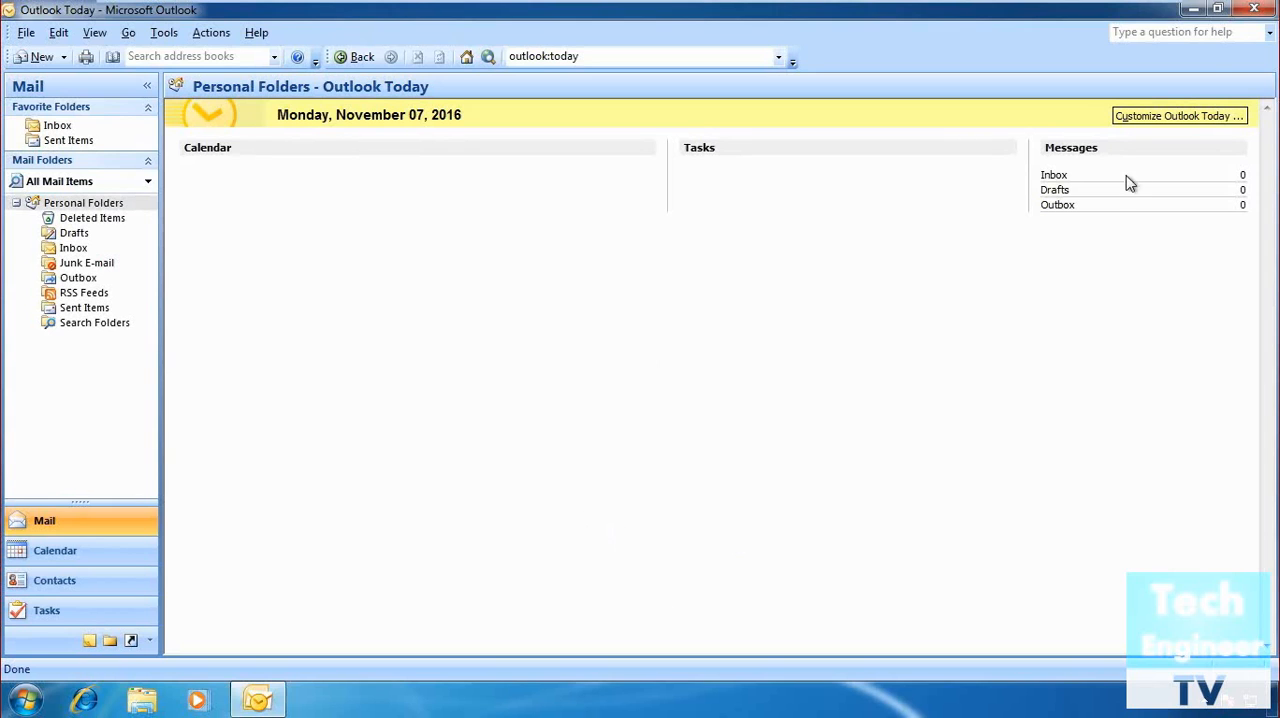
Minimize Outlook, run wlsetup-web from the Windows 7 desktop, allow it to make changes and install all of Windows Essentials.
left_click(1193, 9)
double_click(46, 159)
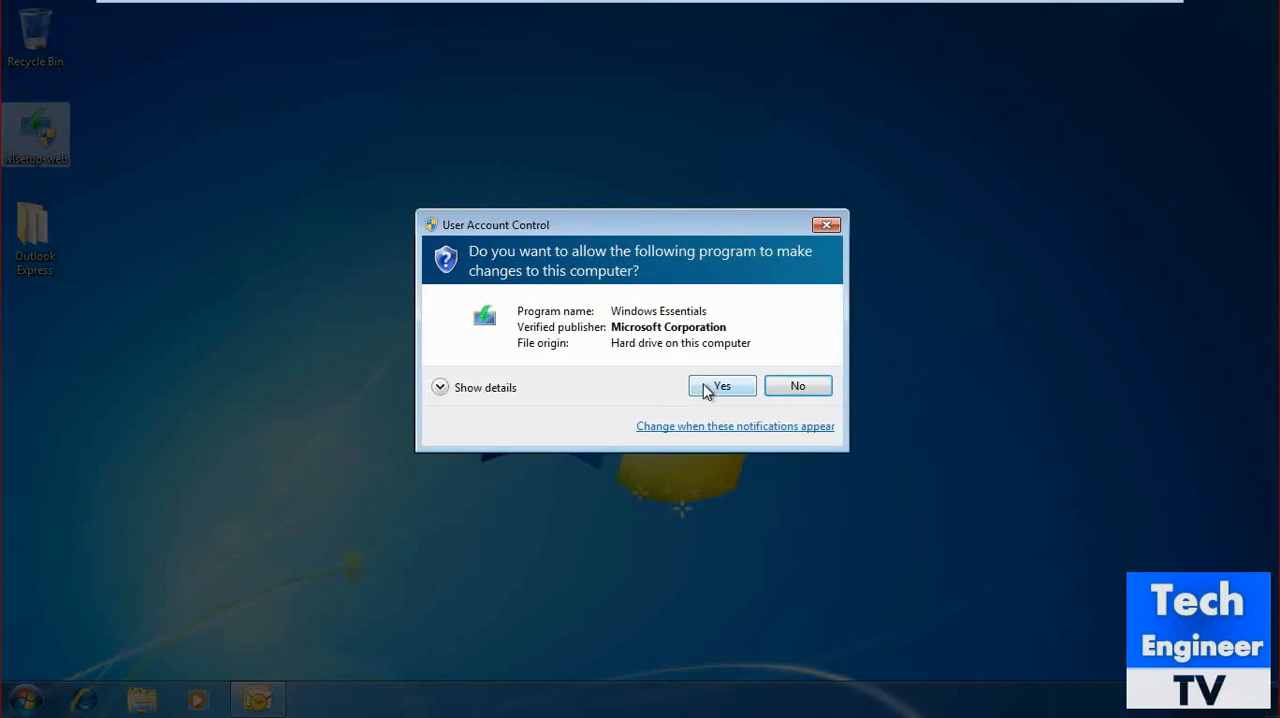
left_click(706, 388)
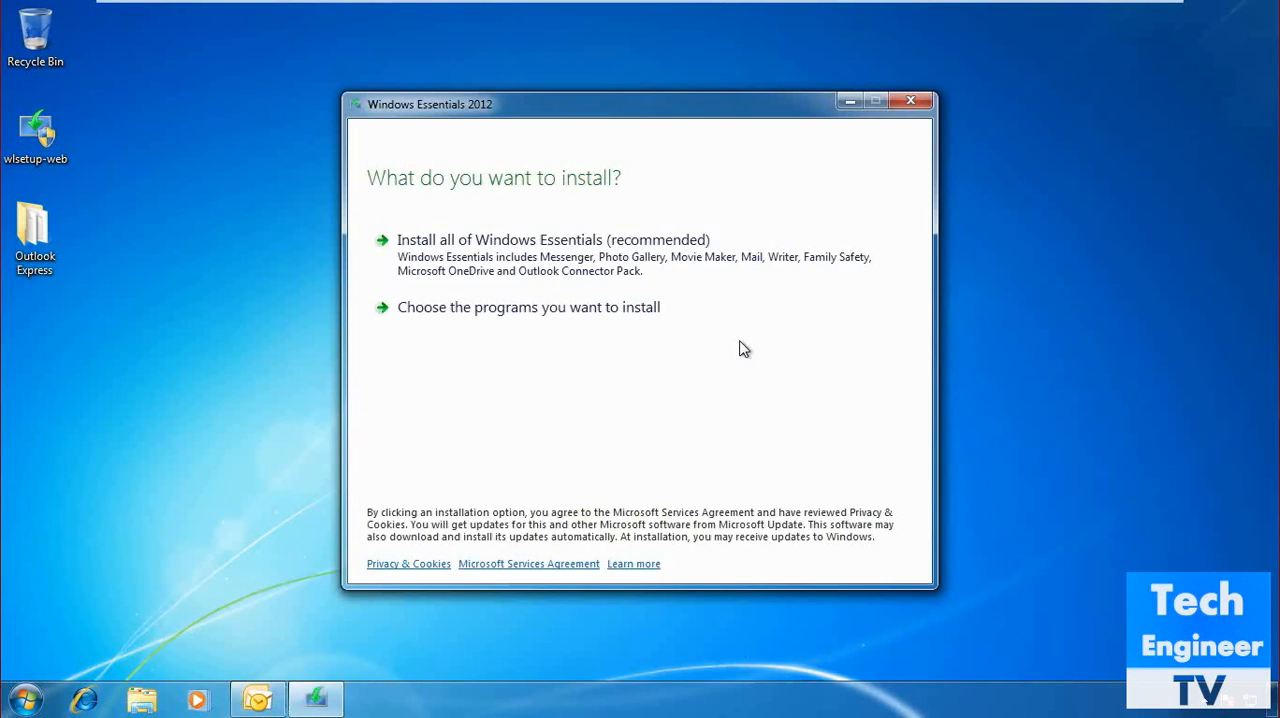
left_click(718, 262)
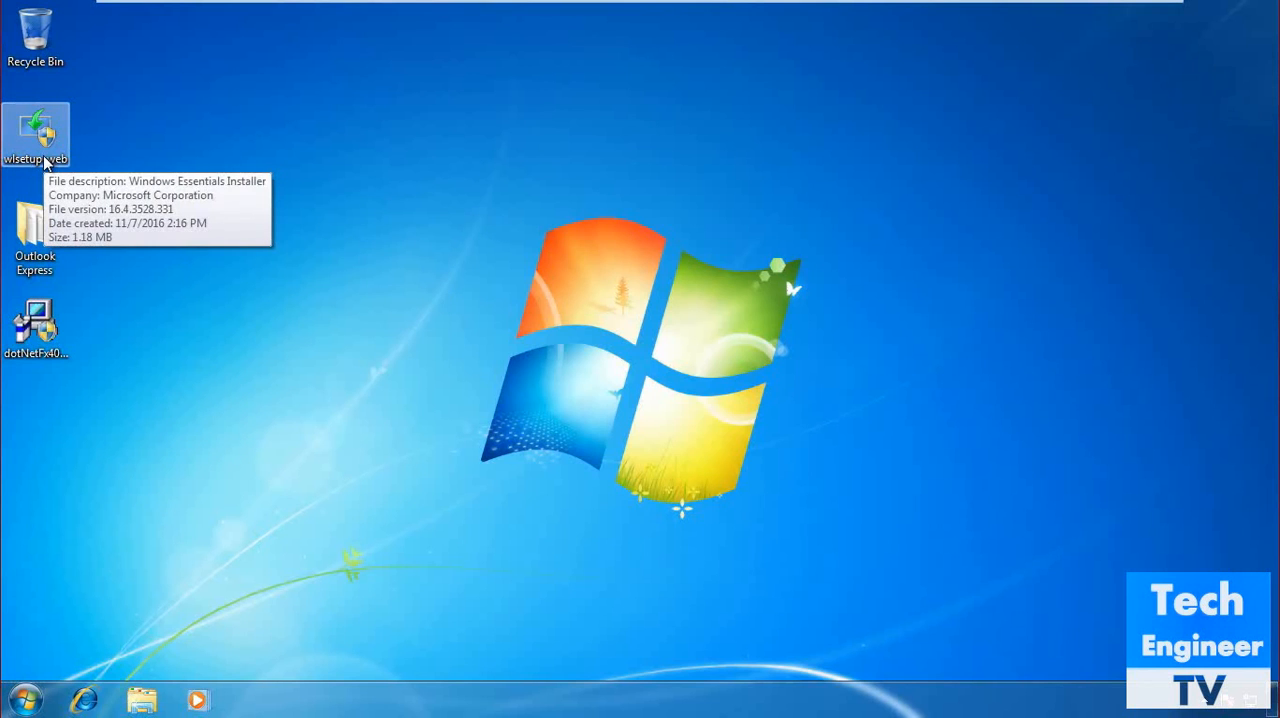
Open Windows Live Mail from the installed programs.
left_click(25, 700)
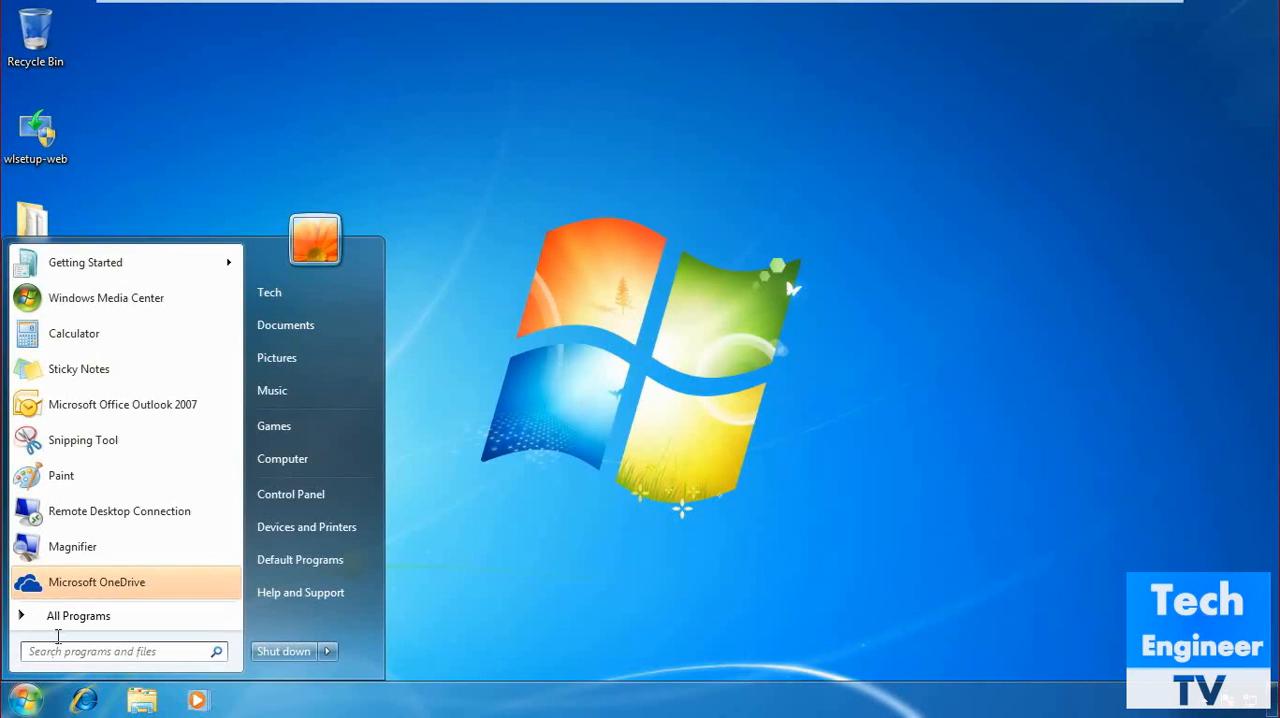
left_click(25, 618)
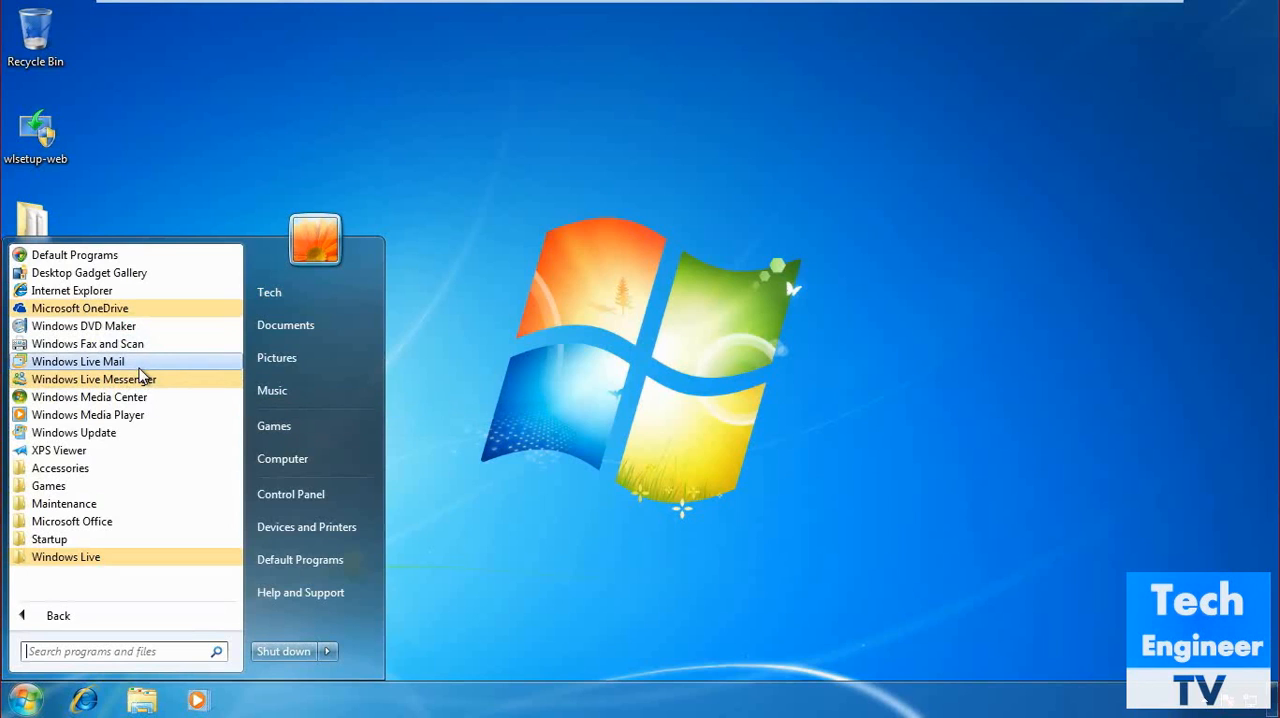
left_click(136, 363)
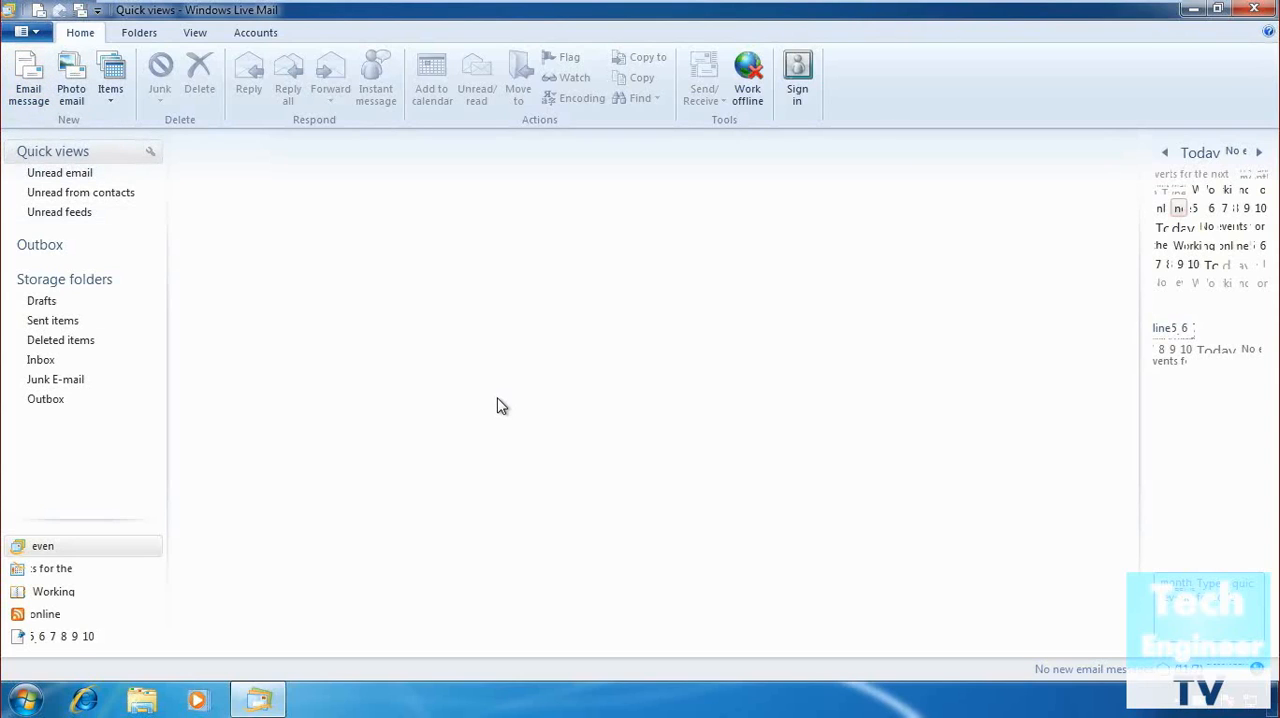
left_click(24, 33)
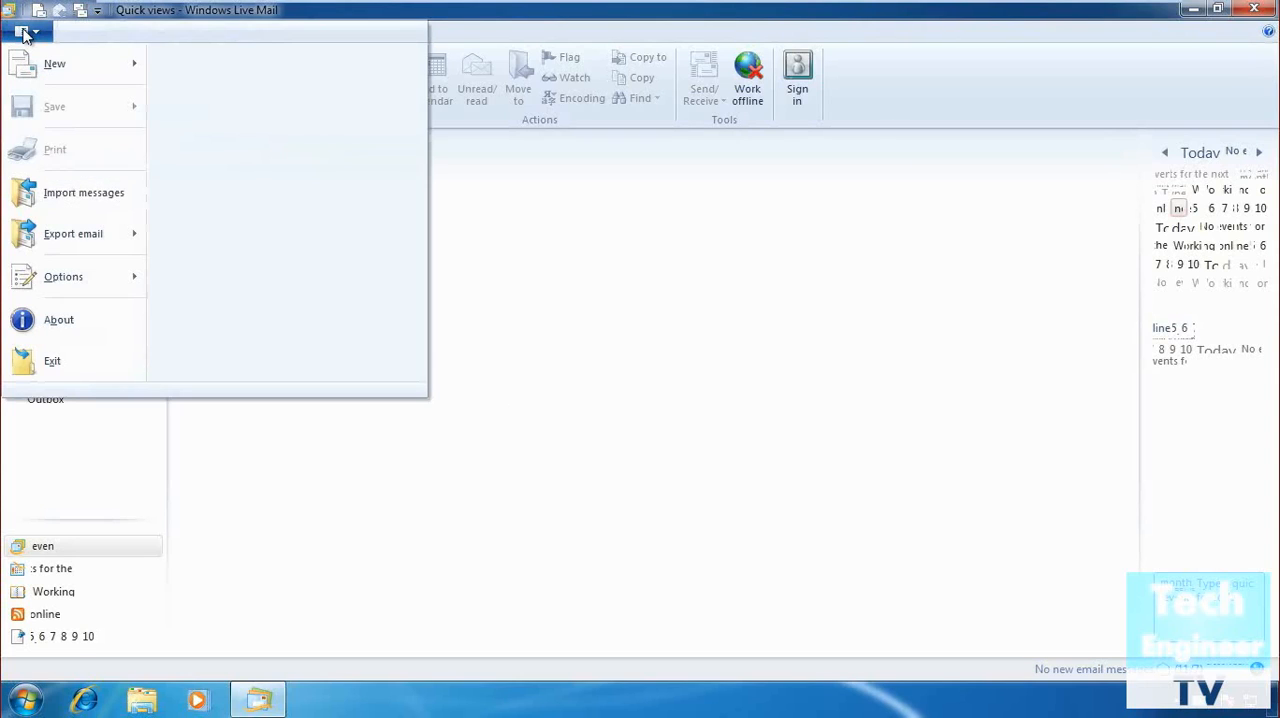
left_click(62, 203)
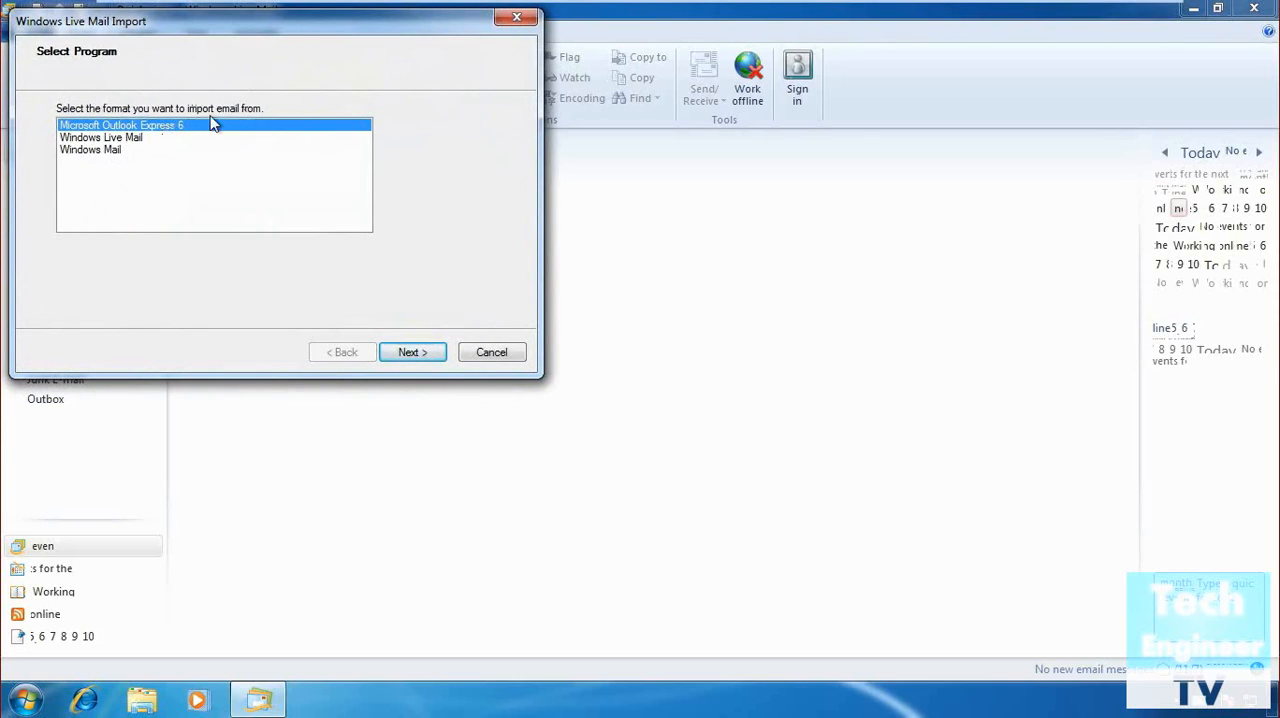
left_click_drag(325, 28, 681, 152)
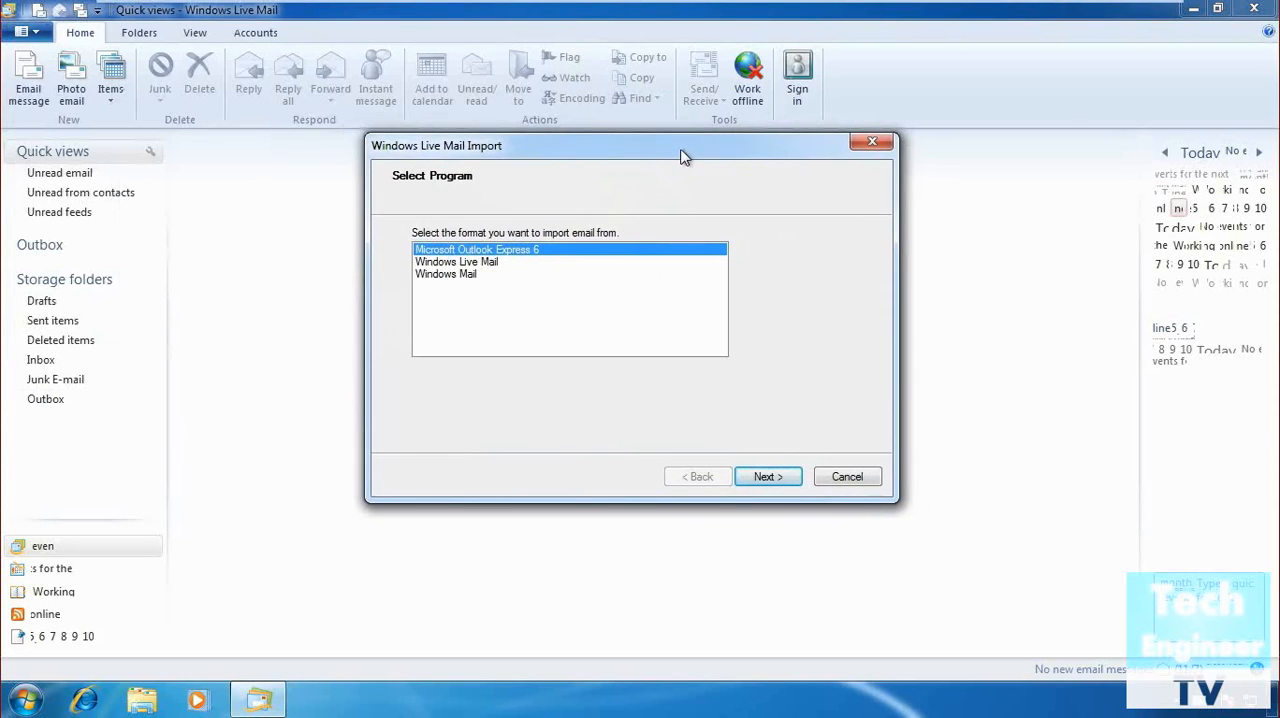
left_click(776, 480)
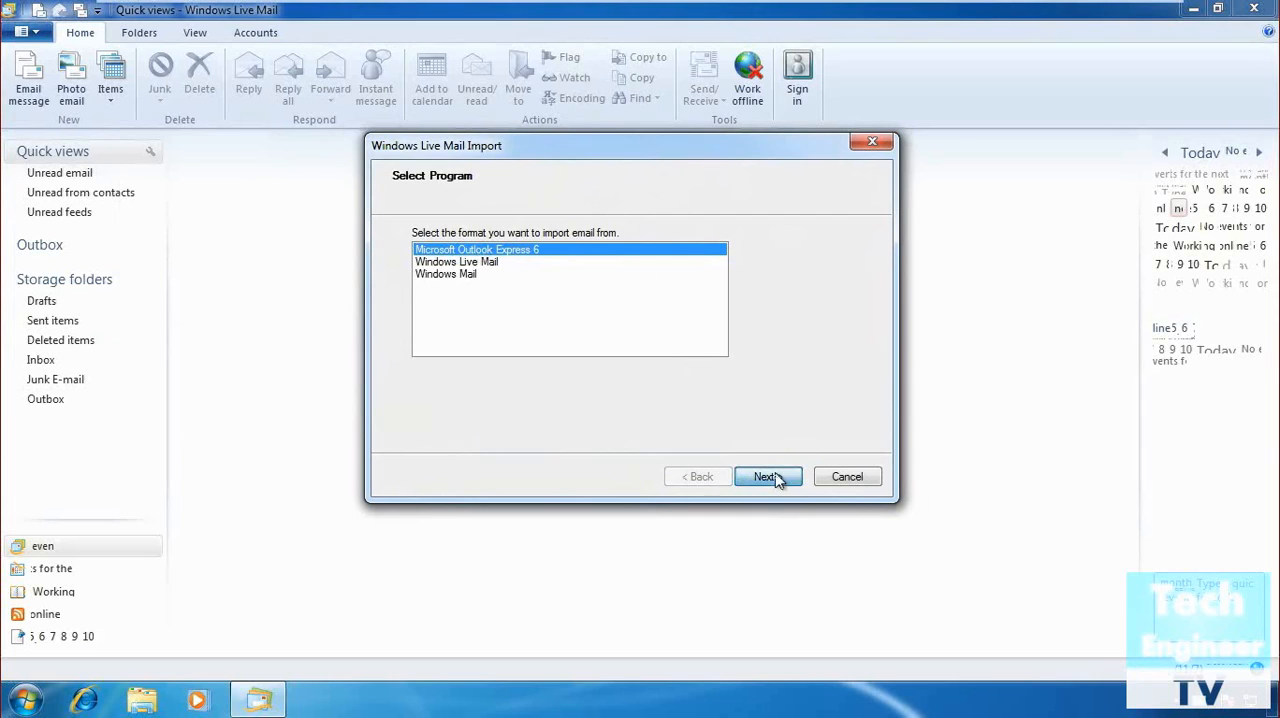
left_click(758, 287)
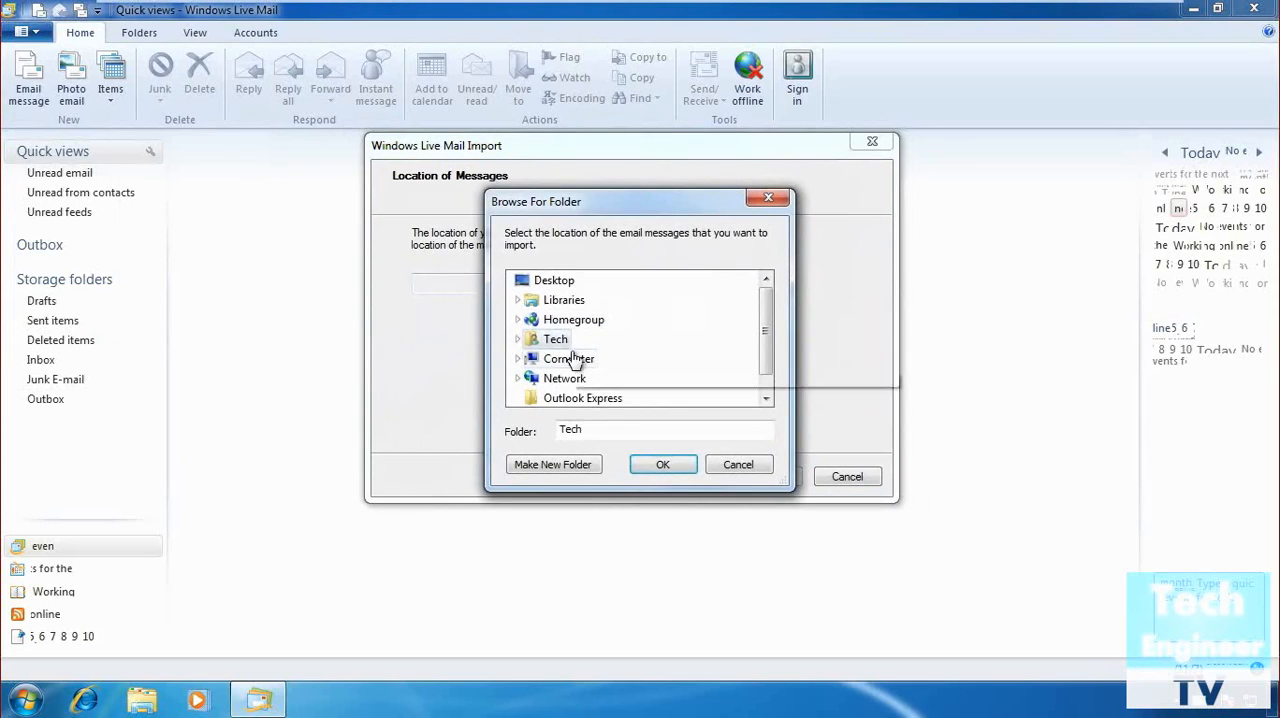
left_click(583, 400)
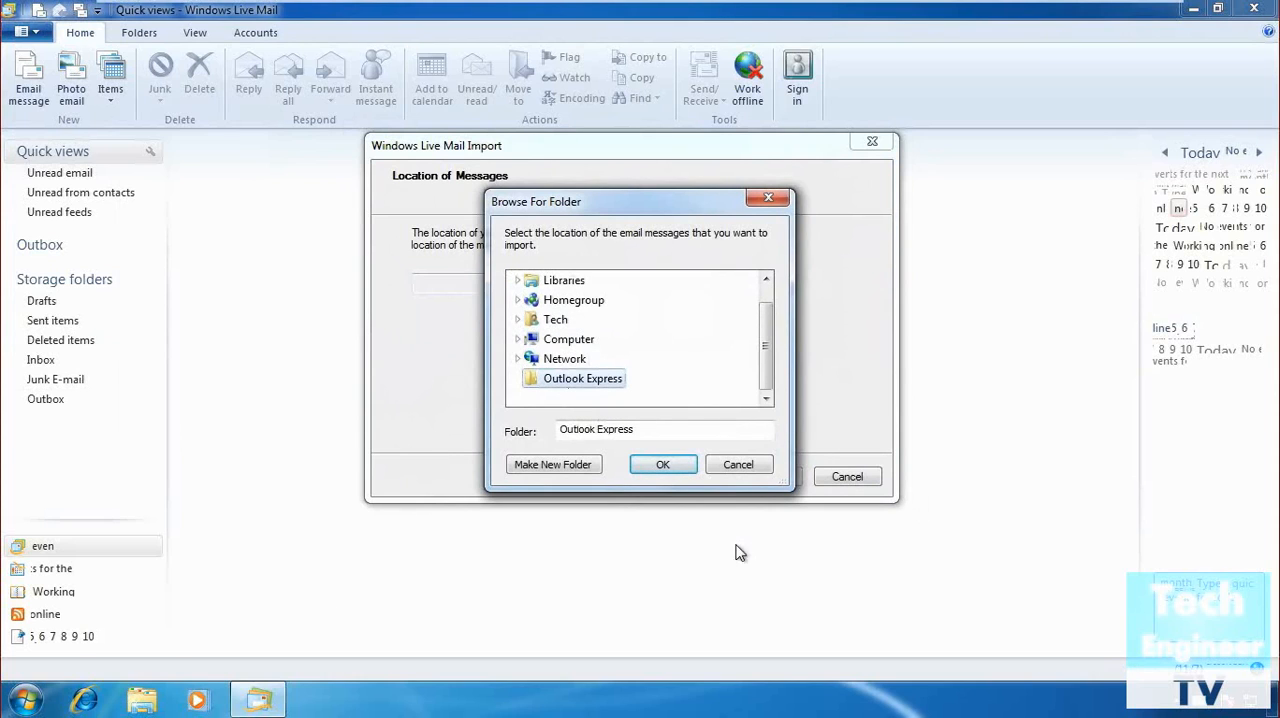
left_click(738, 466)
left_click(847, 476)
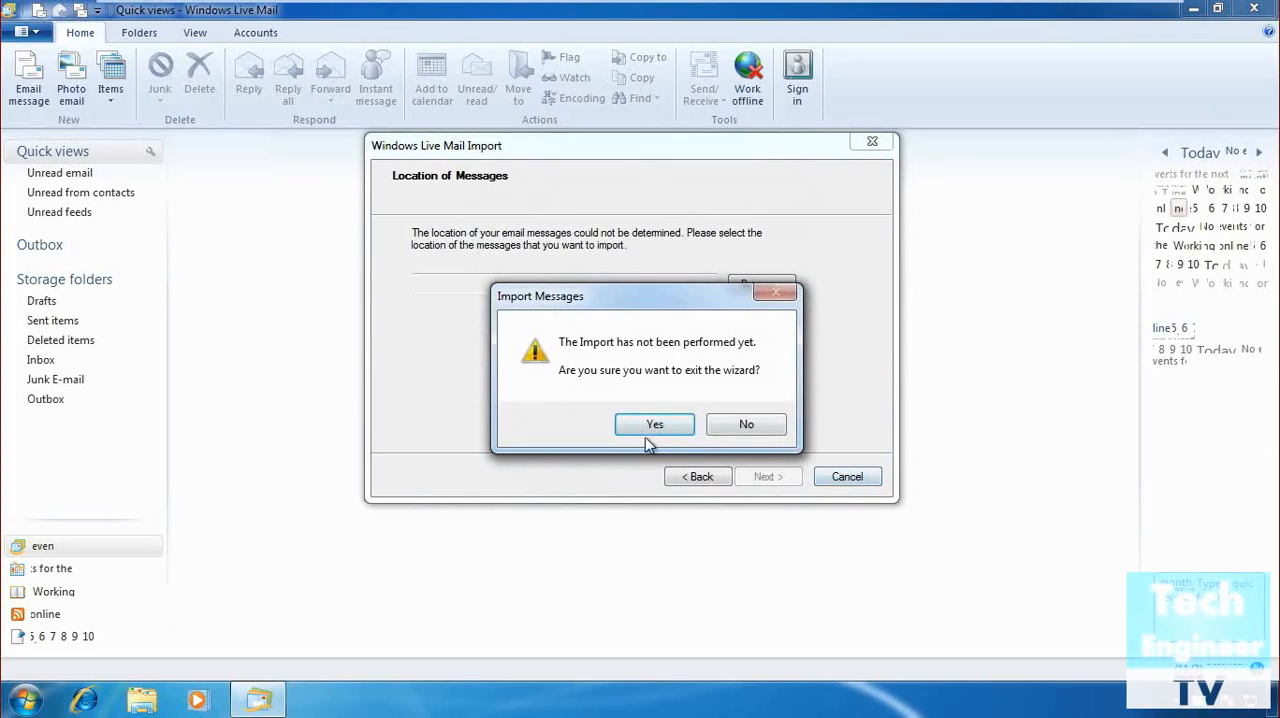
left_click(657, 425)
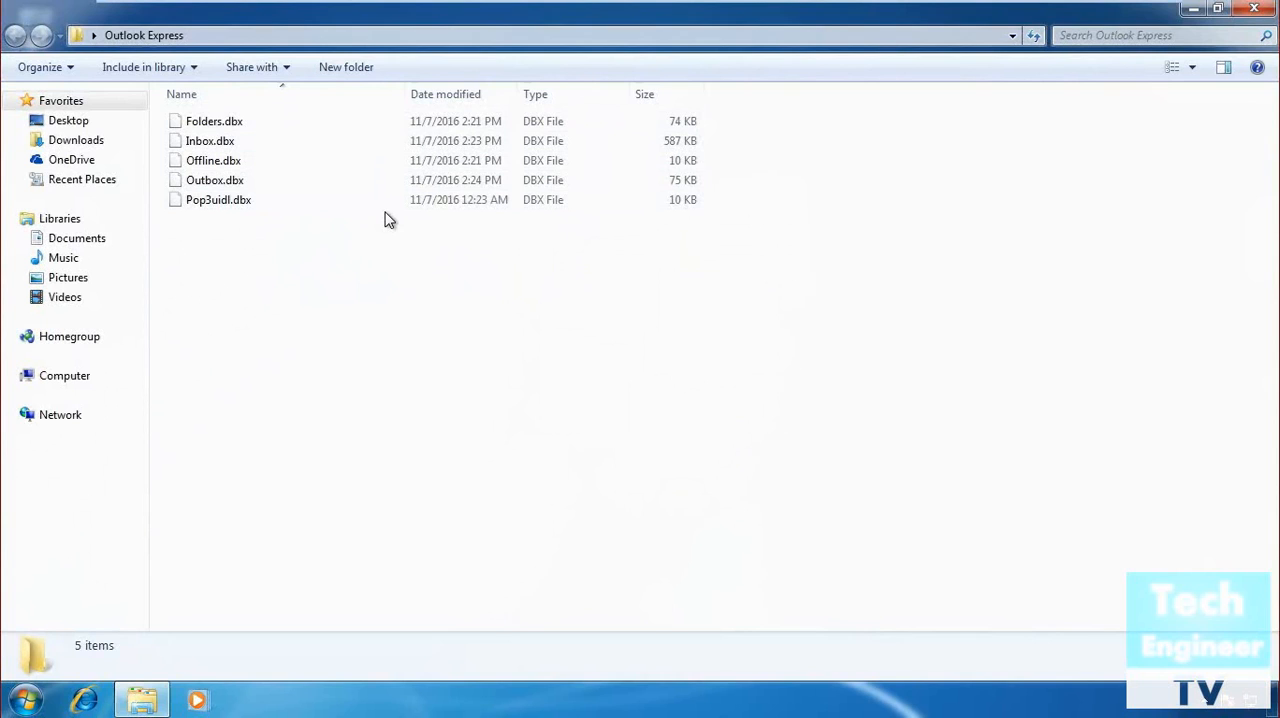
Close the Outlook Express folder window and reopen Windows Live Mail from the installed programs.
left_click(1264, 12)
left_click(26, 700)
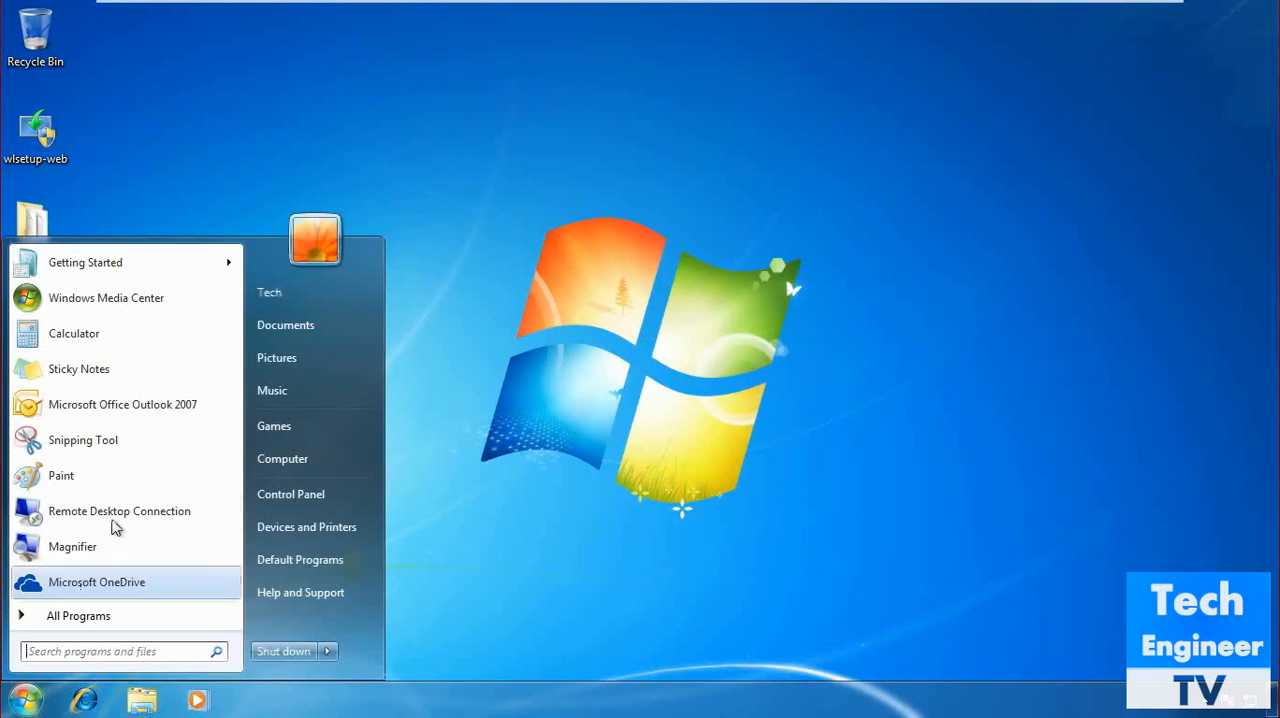
left_click(124, 617)
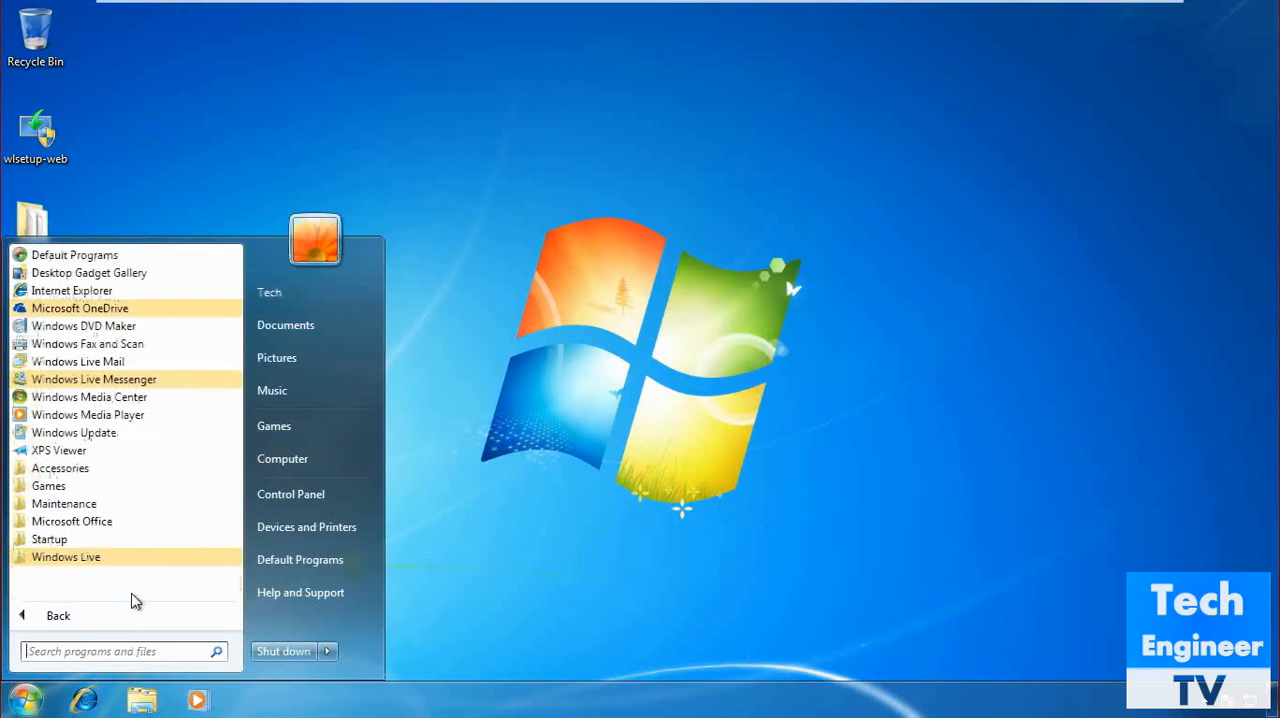
left_click(189, 368)
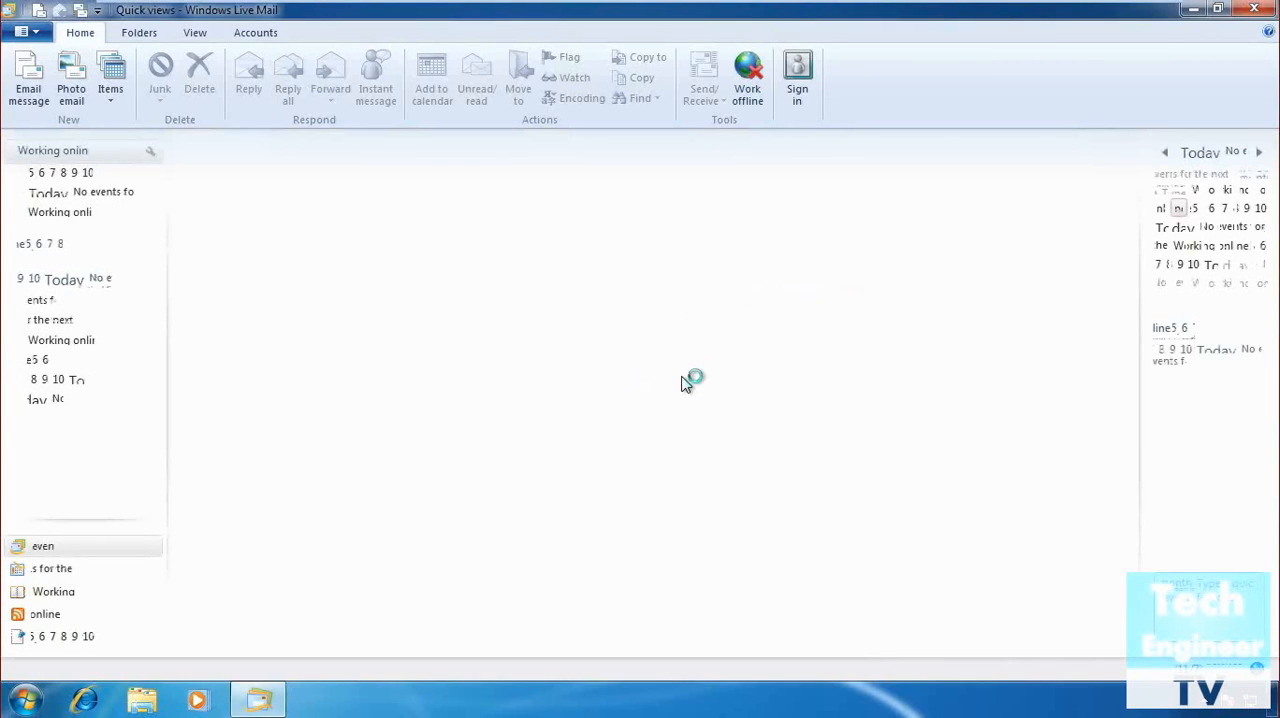
Start a message import in Microsoft Outlook Express 6 format and set the desktop's Outlook Express folder as the message location.
left_click(35, 34)
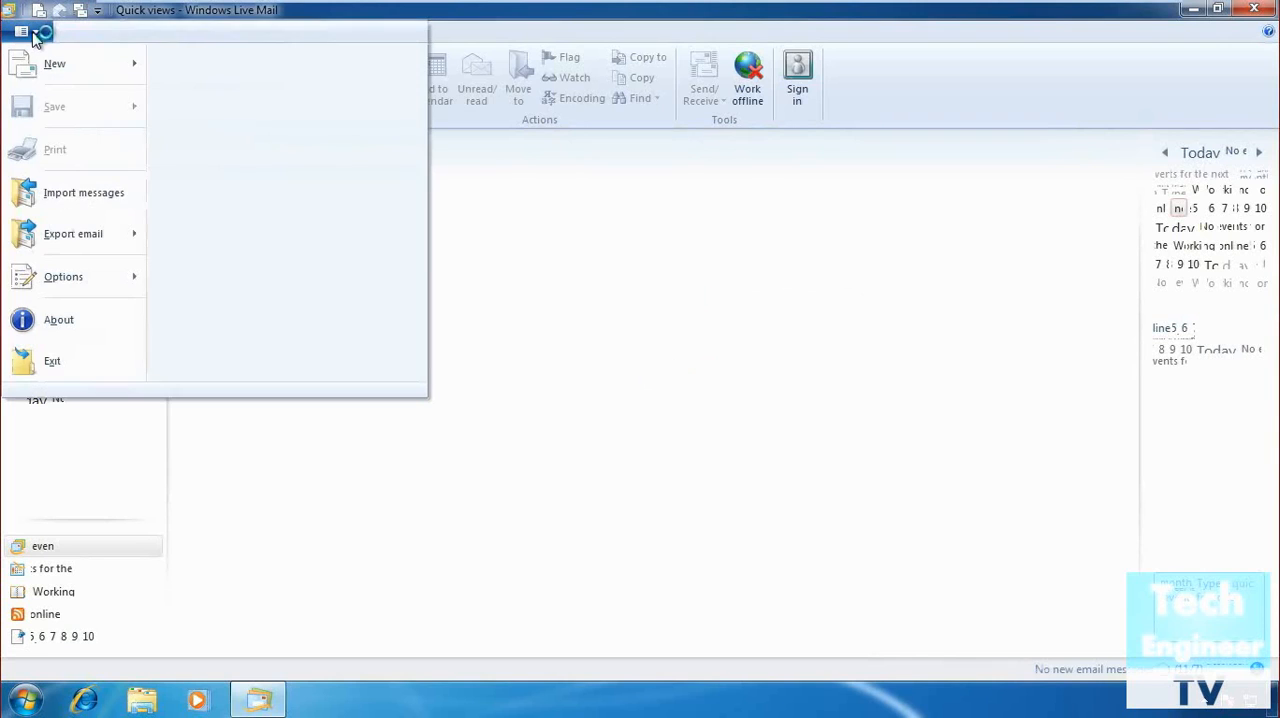
left_click(76, 194)
left_click_drag(375, 28, 781, 183)
left_click(820, 505)
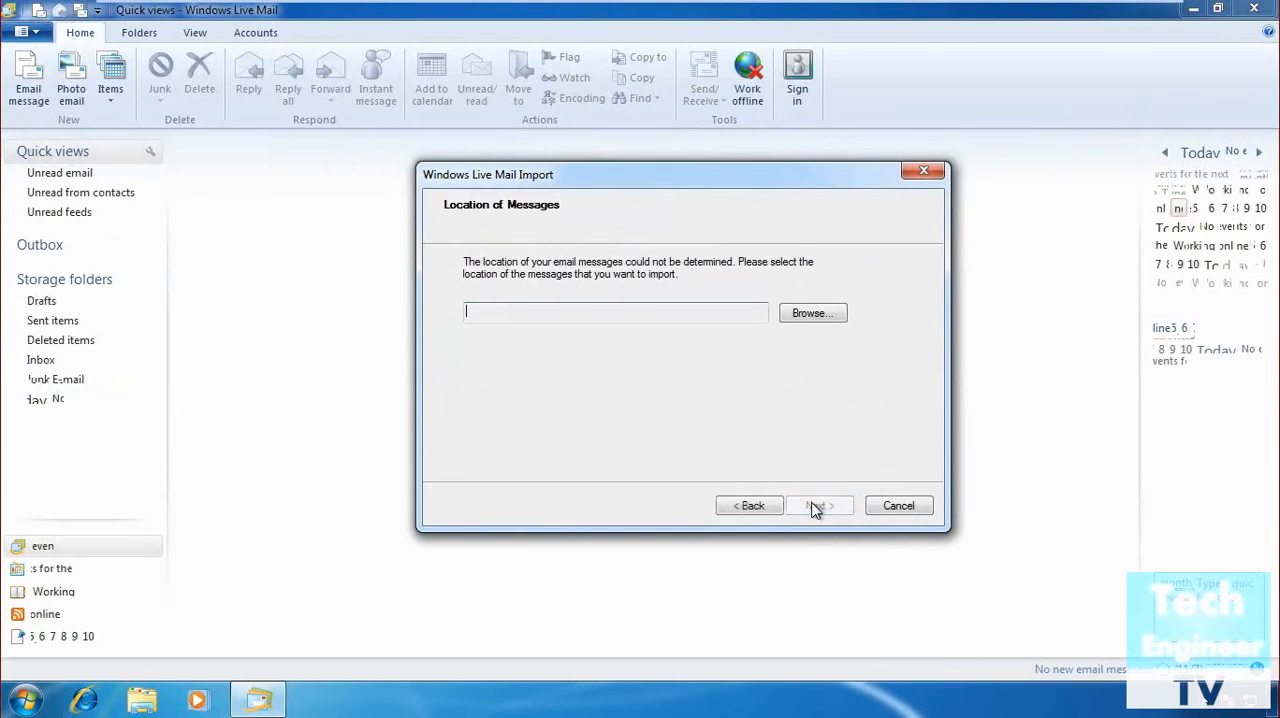
left_click(810, 314)
left_click(599, 407)
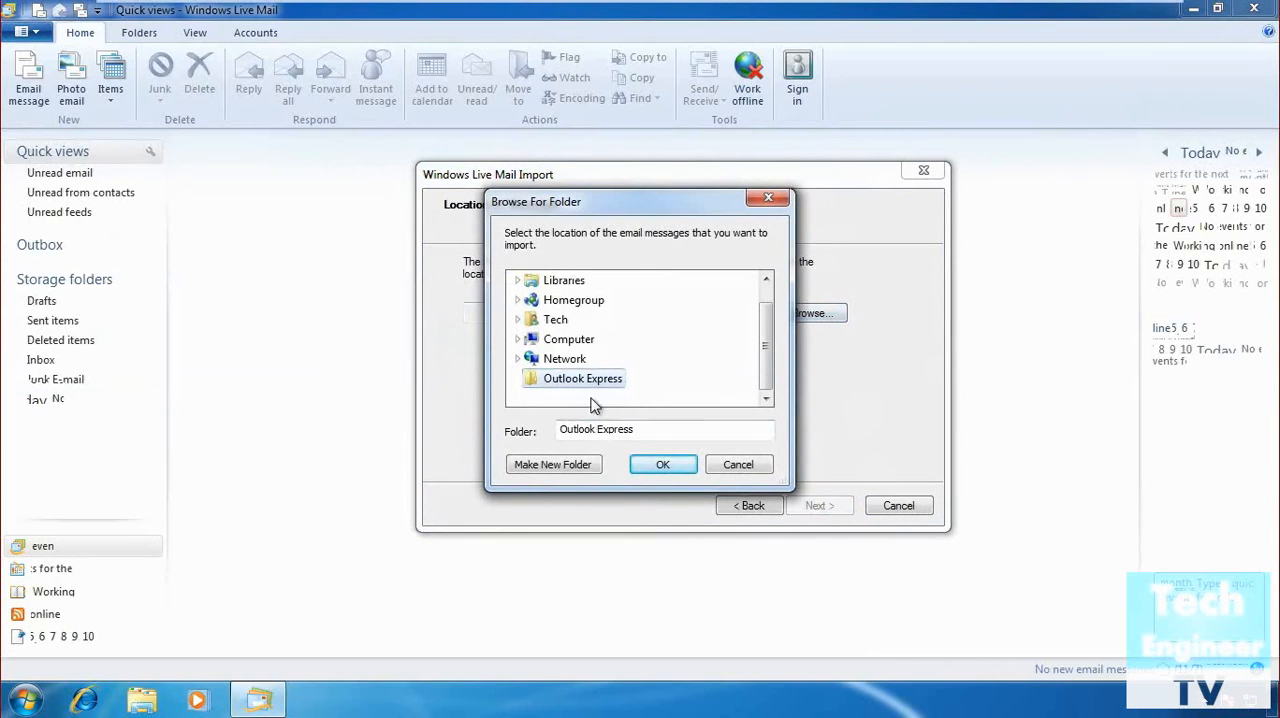
left_click(660, 466)
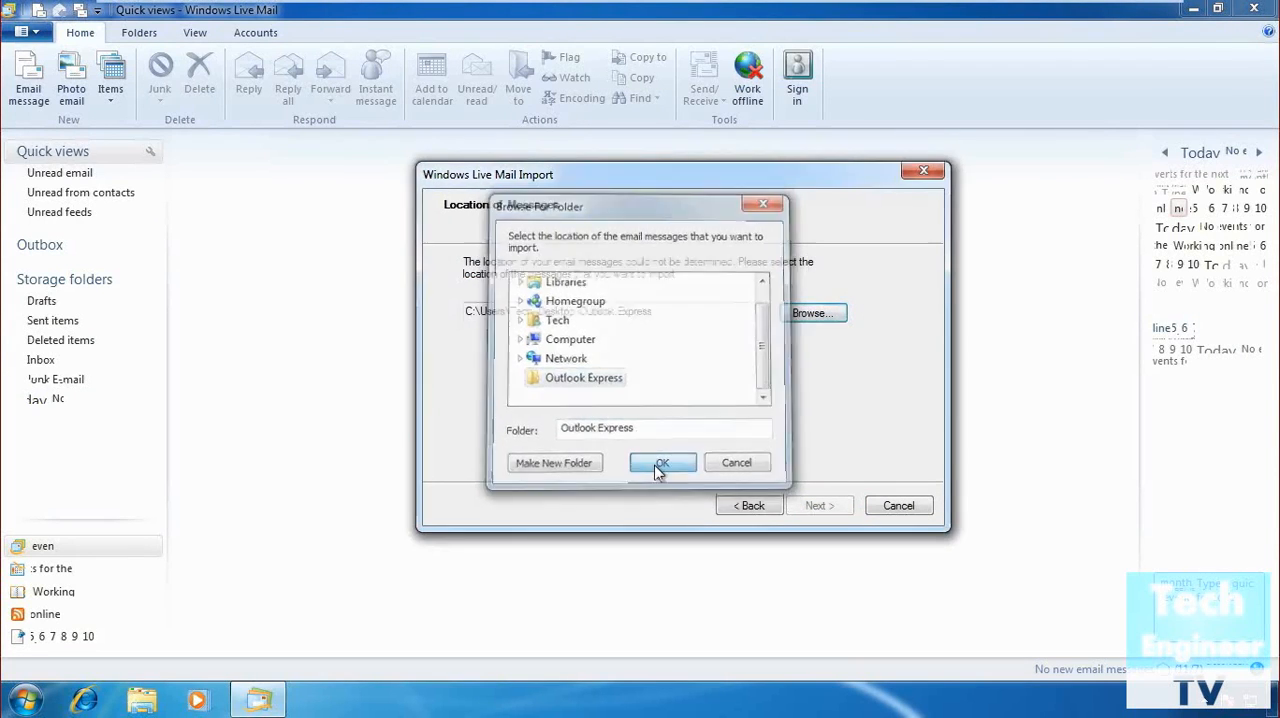
Import all message folders, finish the import wizard and show the unread email.
left_click(819, 507)
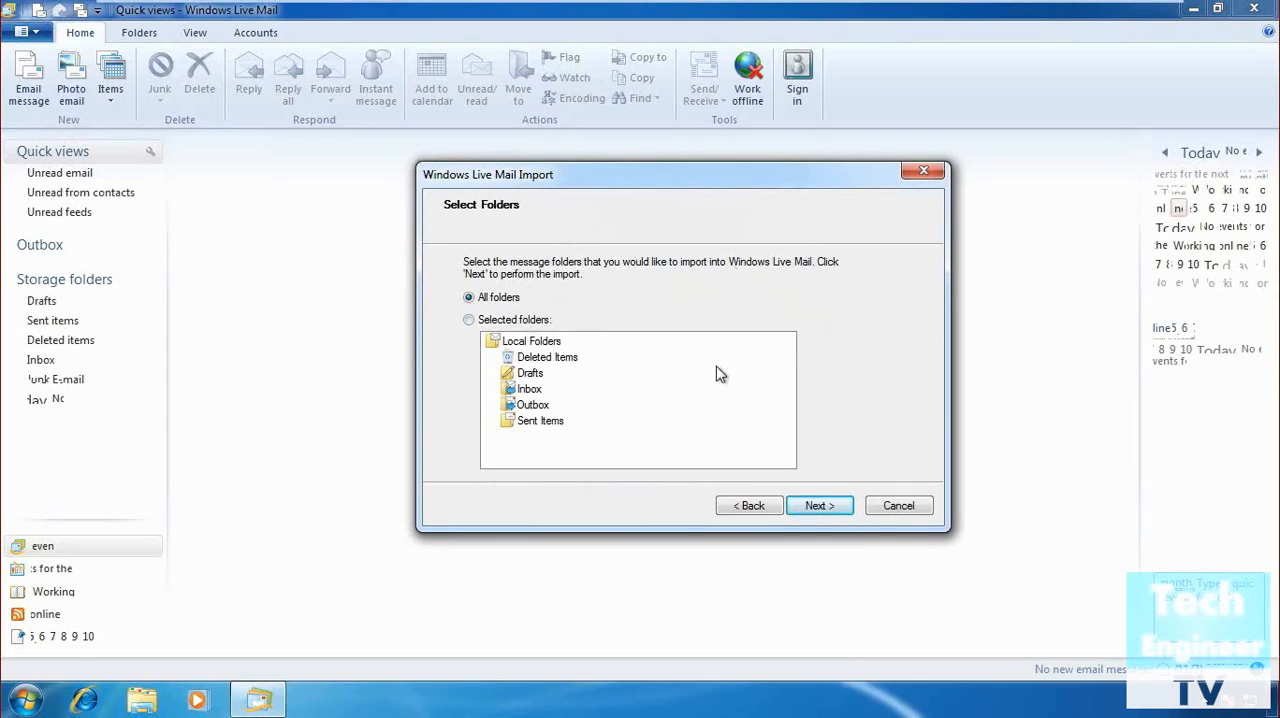
left_click(826, 507)
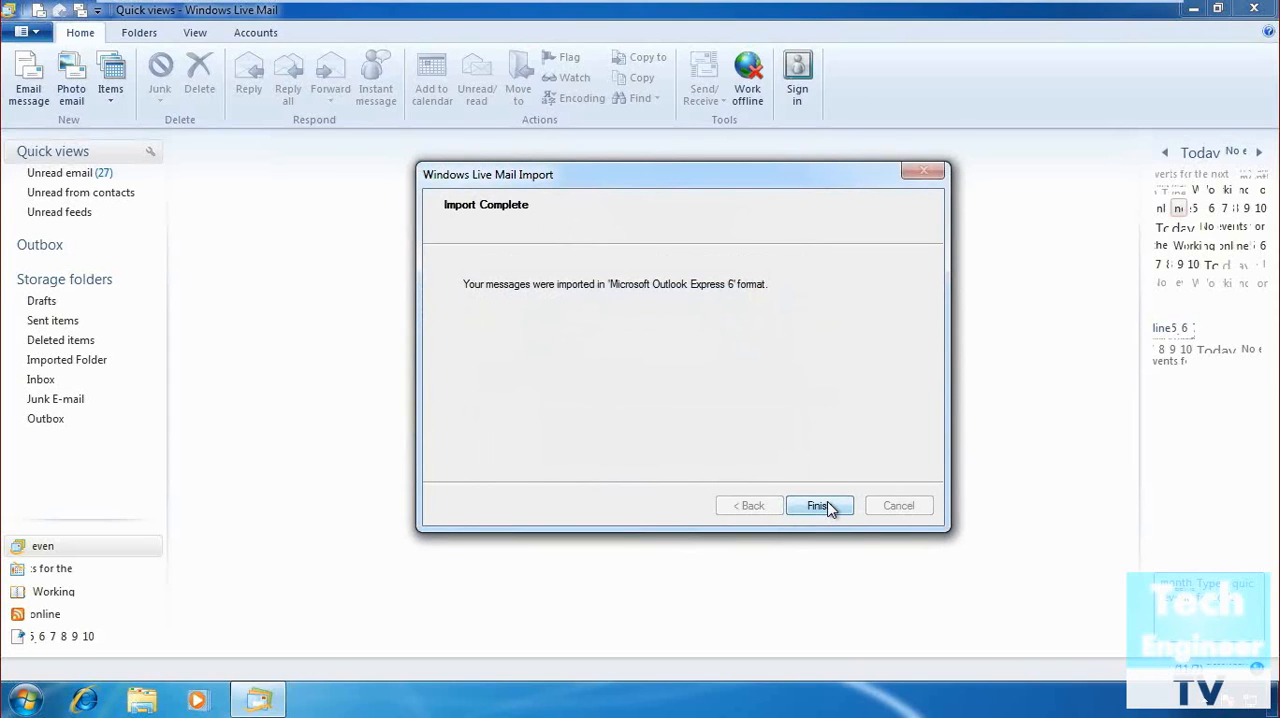
left_click(819, 506)
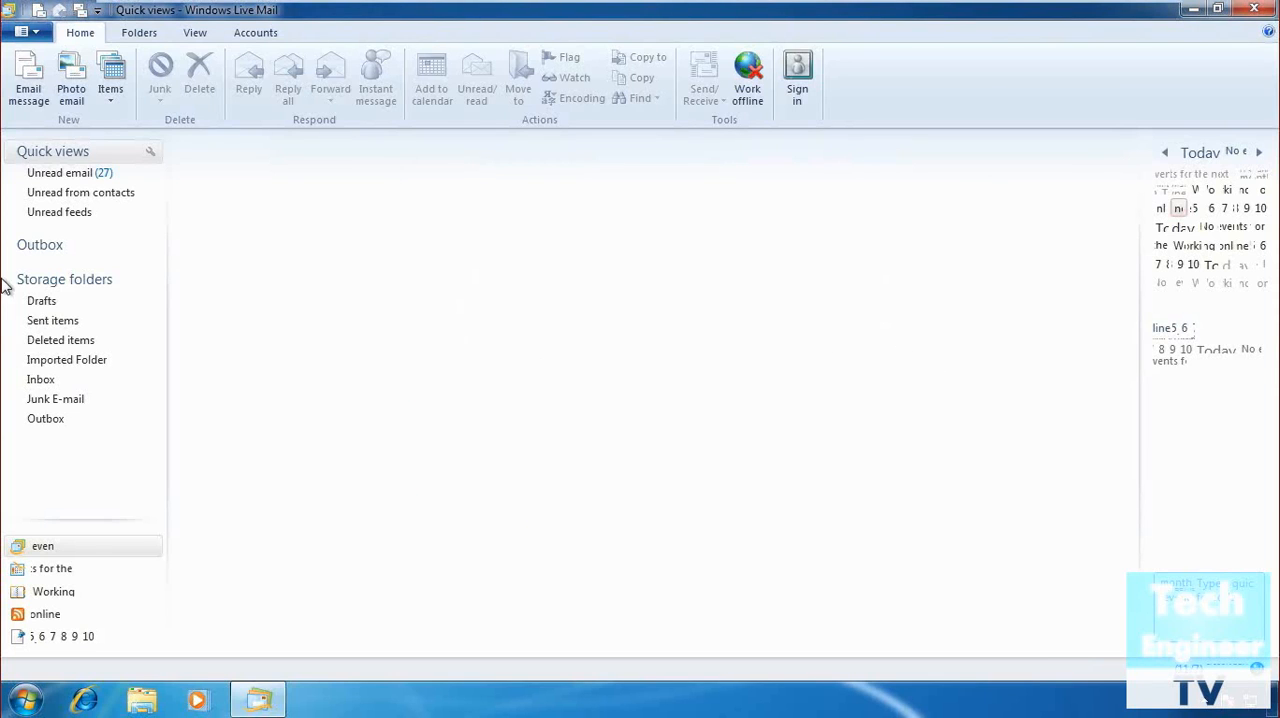
left_click(58, 177)
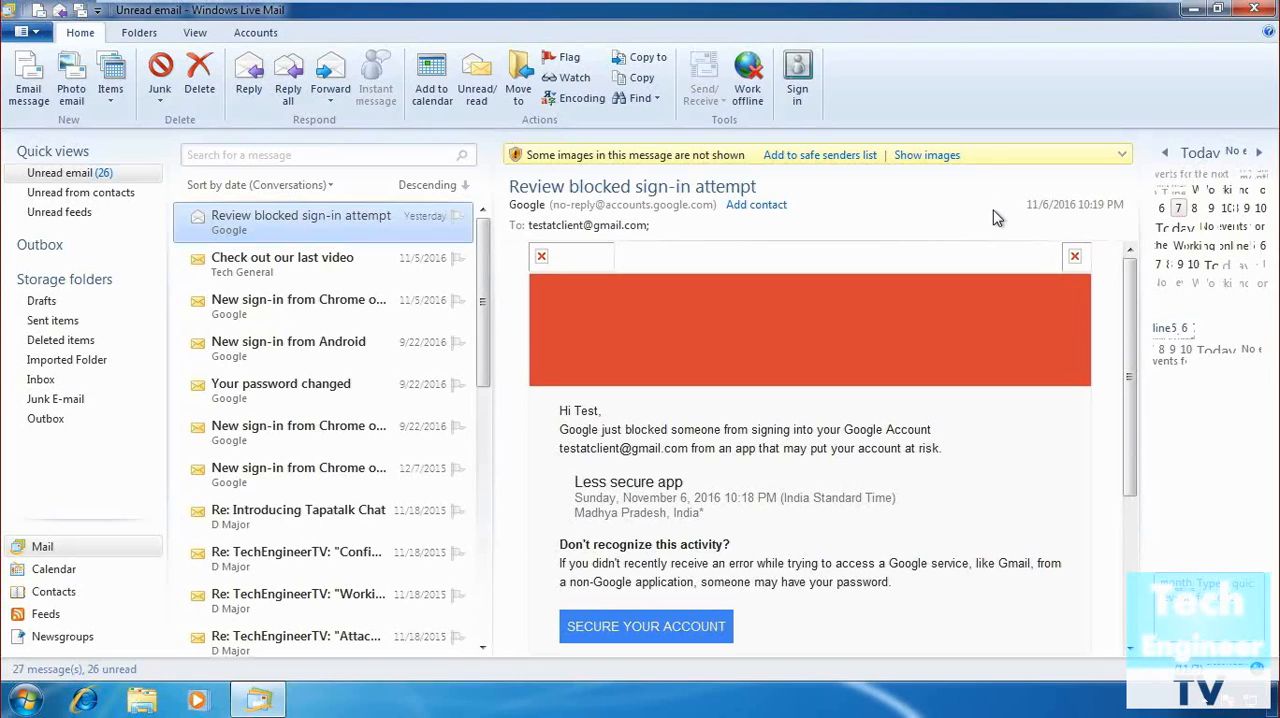
Export the email messages of all folders in Microsoft Exchange format to the Outlook profile and finish the export wizard.
left_click(22, 33)
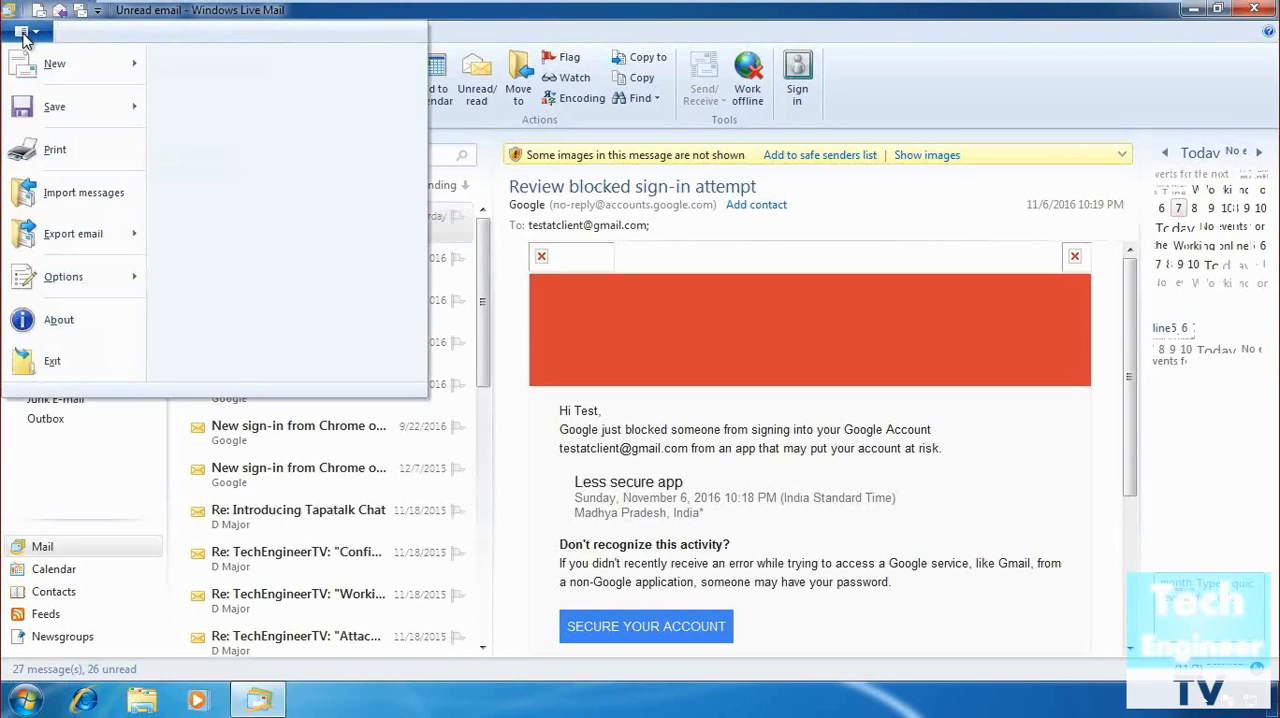
mouse_move(33, 247)
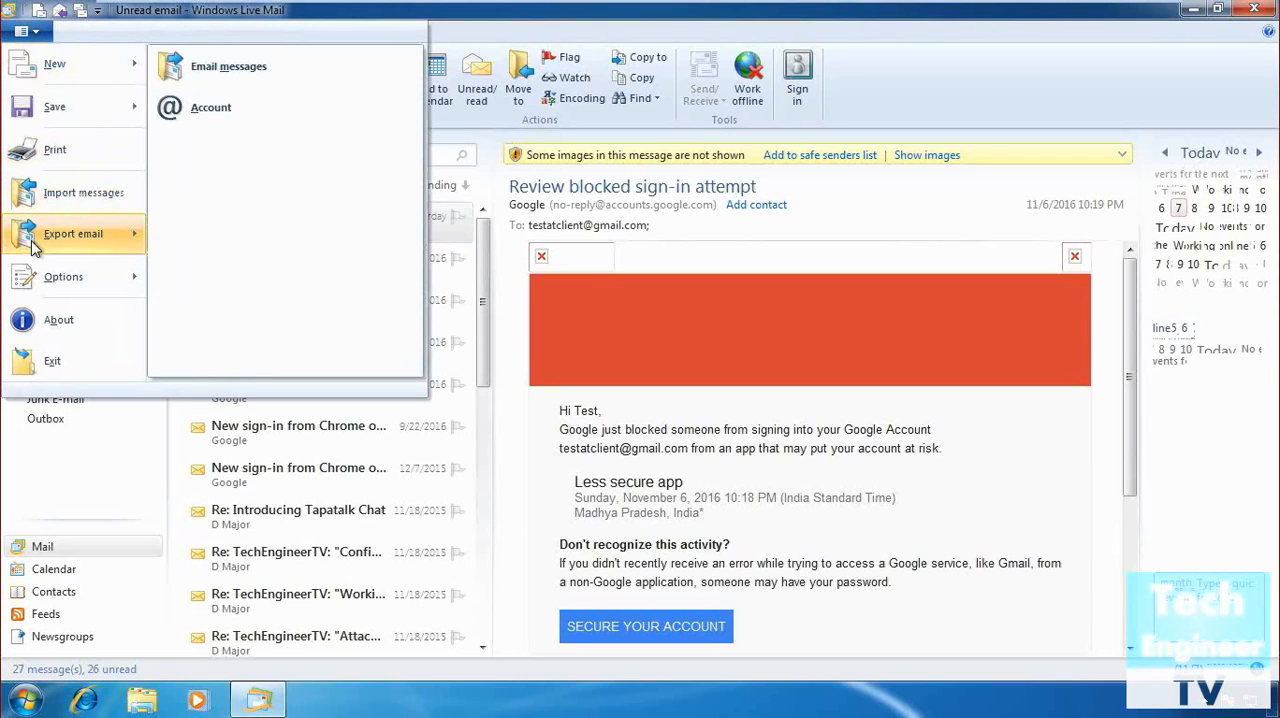
left_click(266, 72)
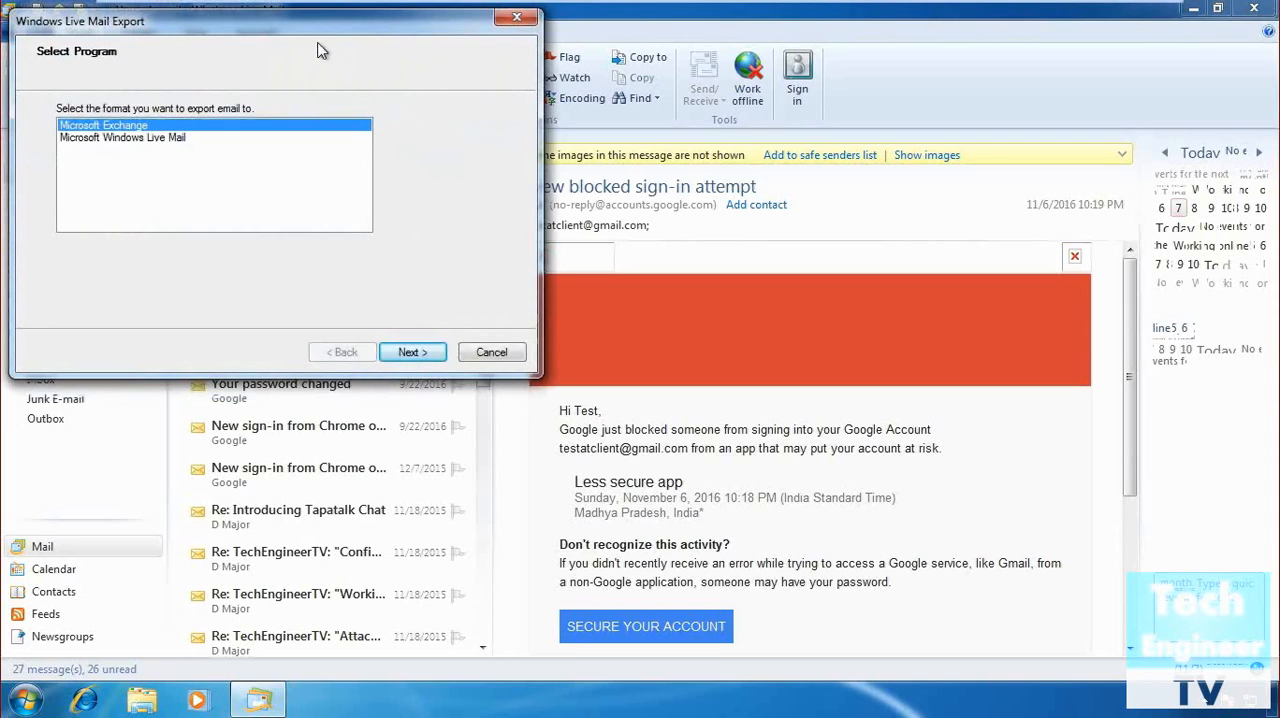
left_click_drag(356, 33, 703, 168)
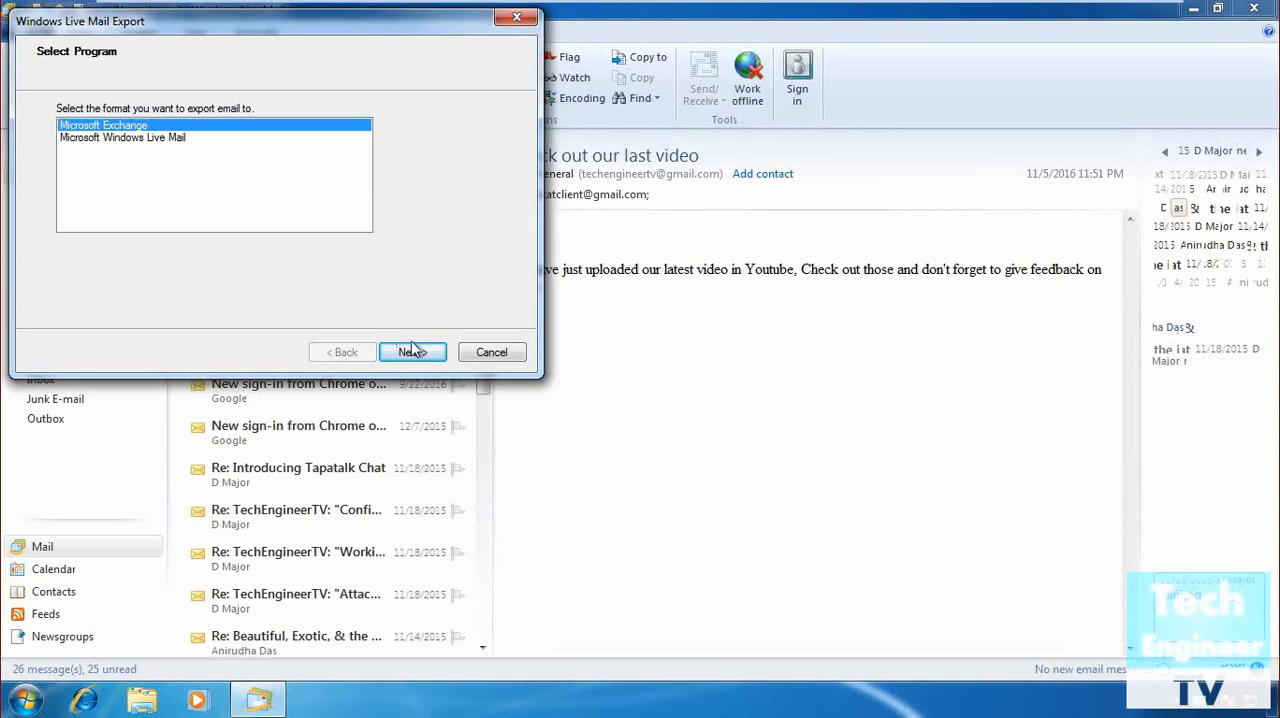
left_click(418, 352)
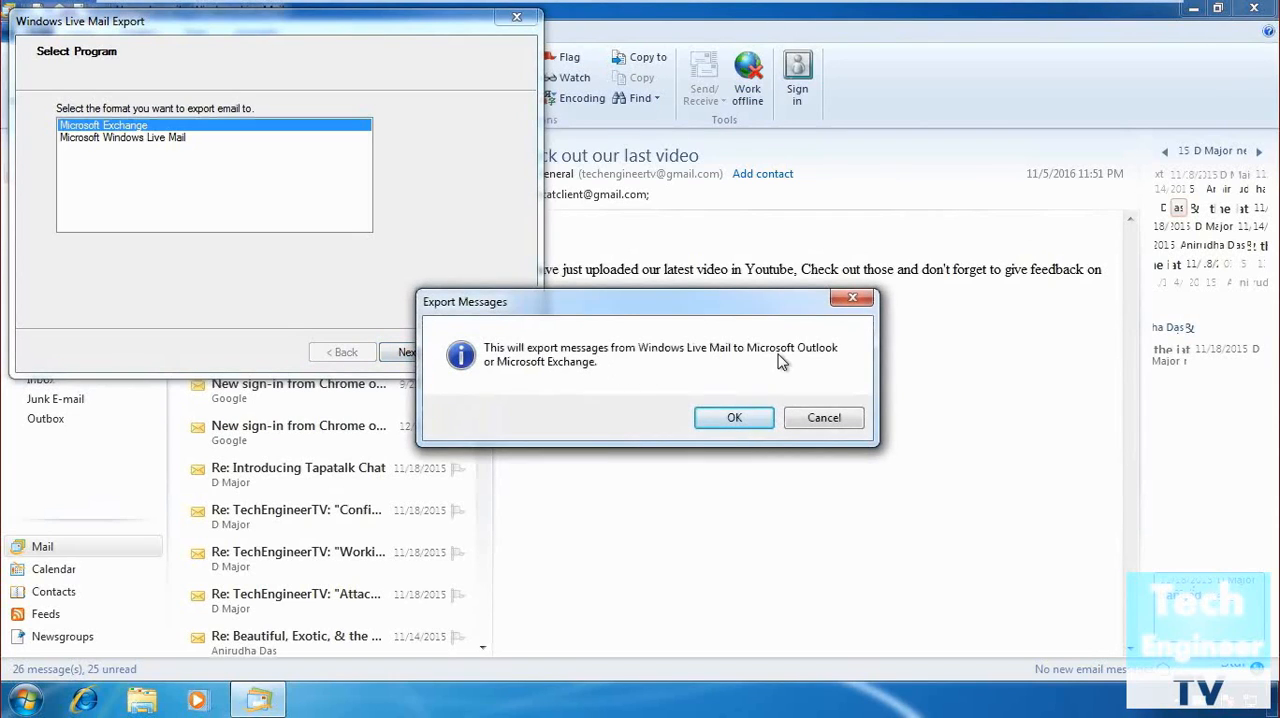
left_click(735, 418)
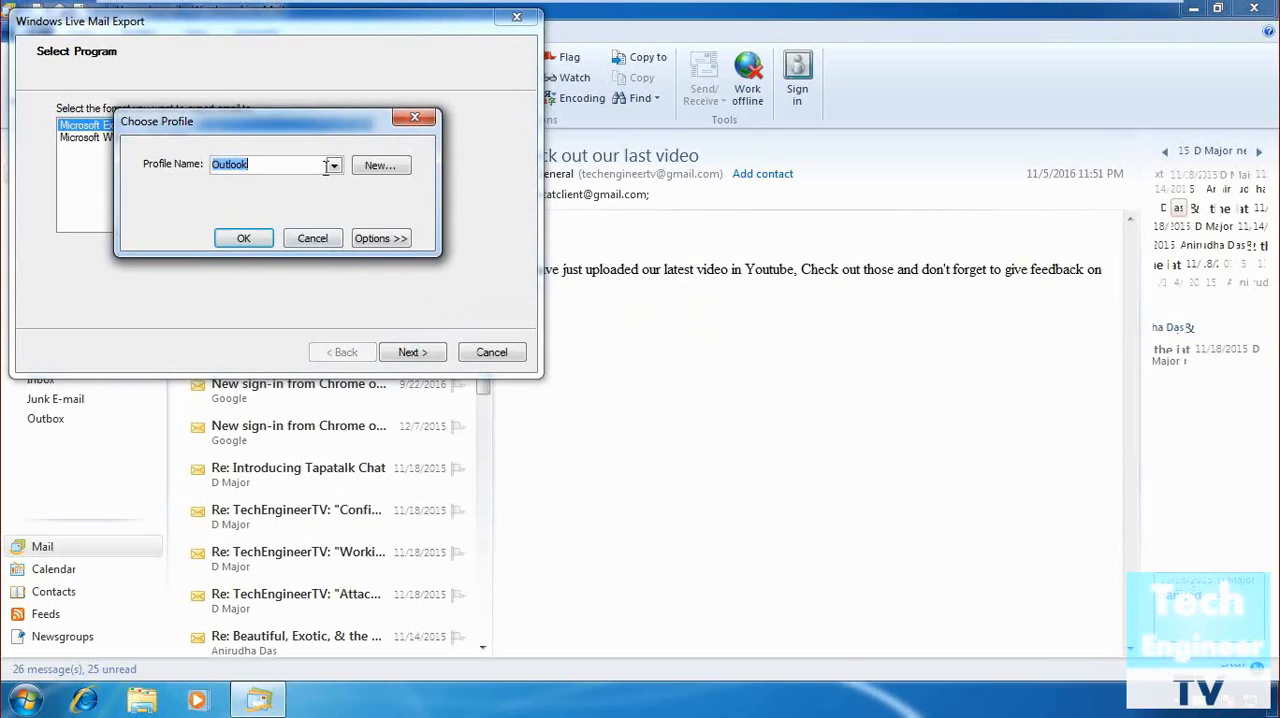
left_click(246, 239)
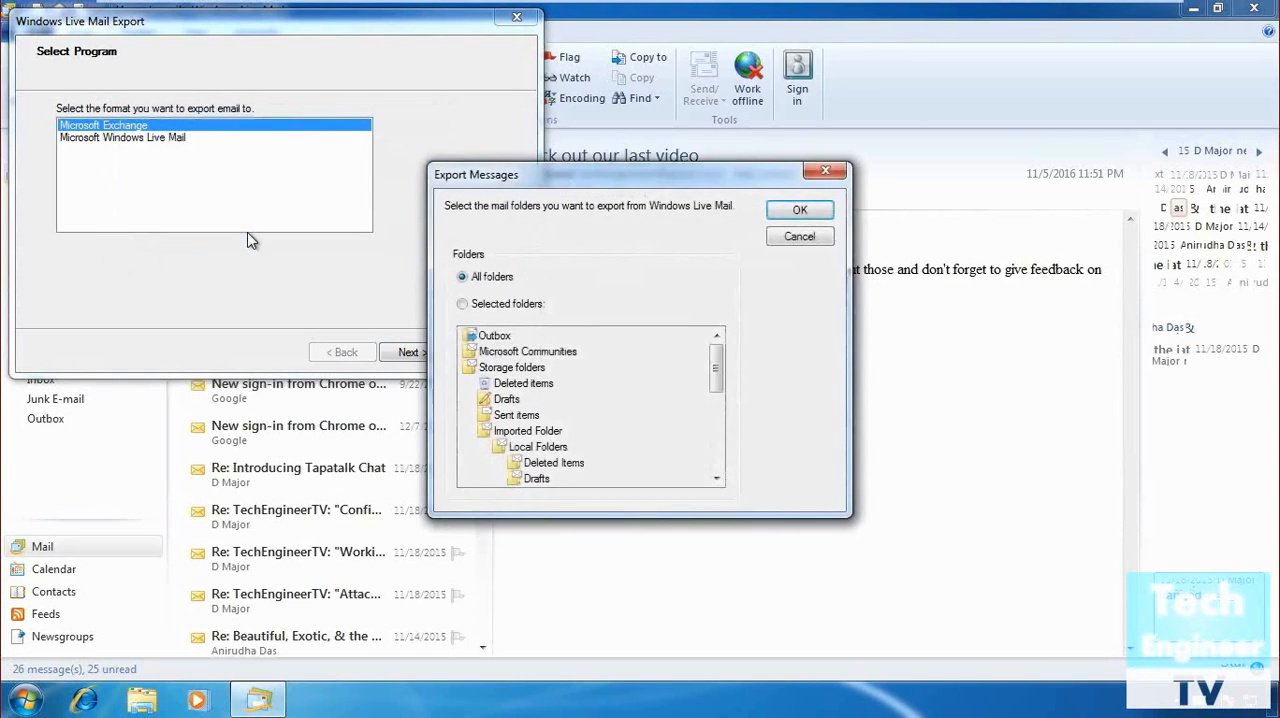
left_click(800, 212)
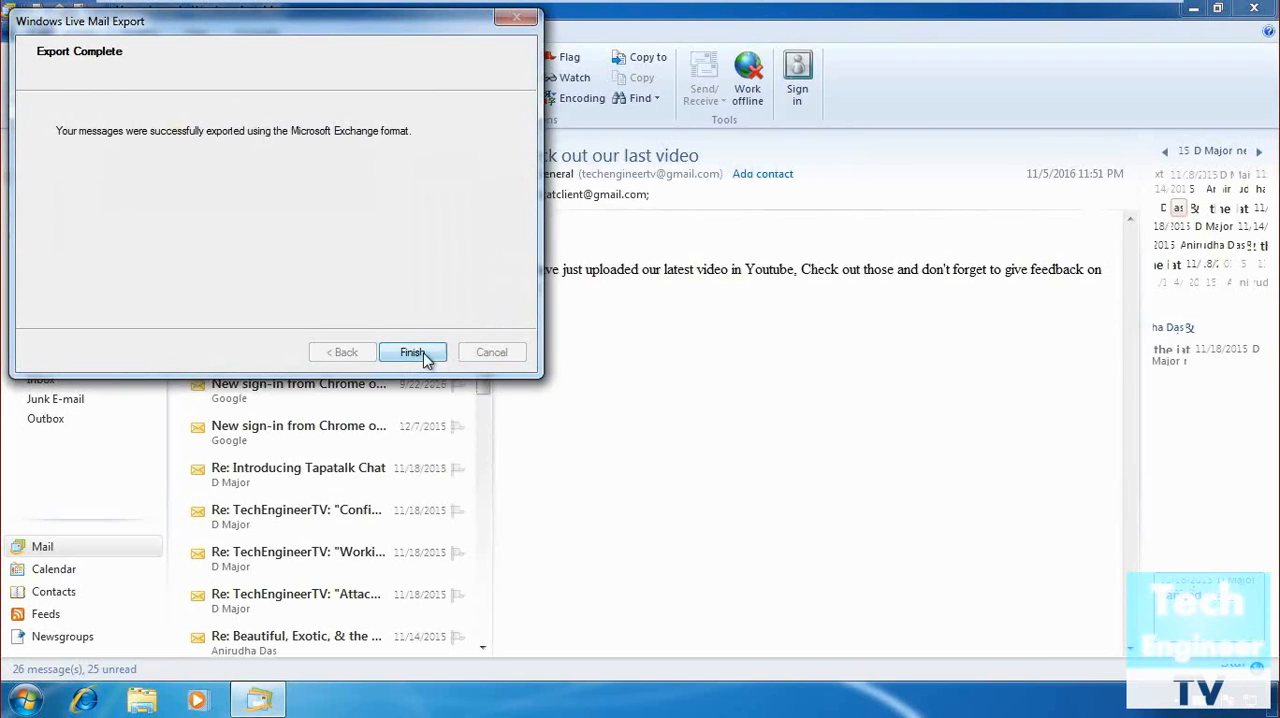
left_click(412, 353)
Start another email message export and choose the Microsoft Windows Live Mail format.
left_click(23, 36)
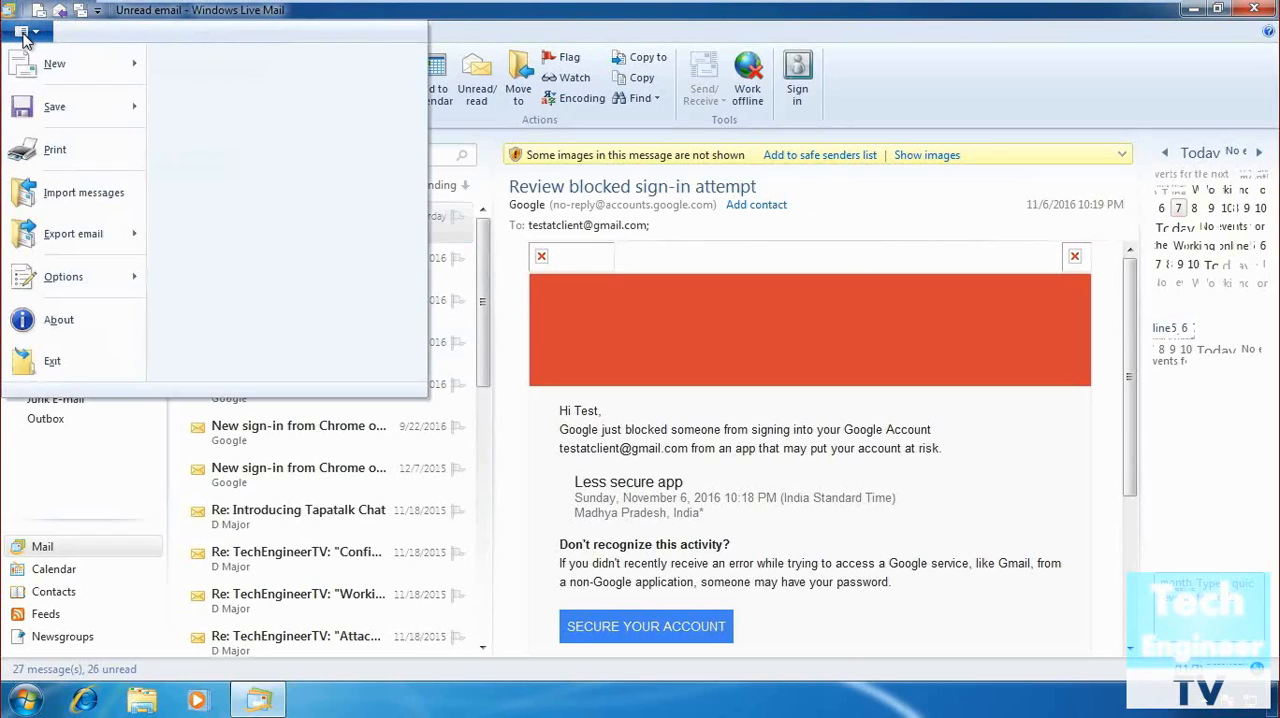
mouse_move(33, 245)
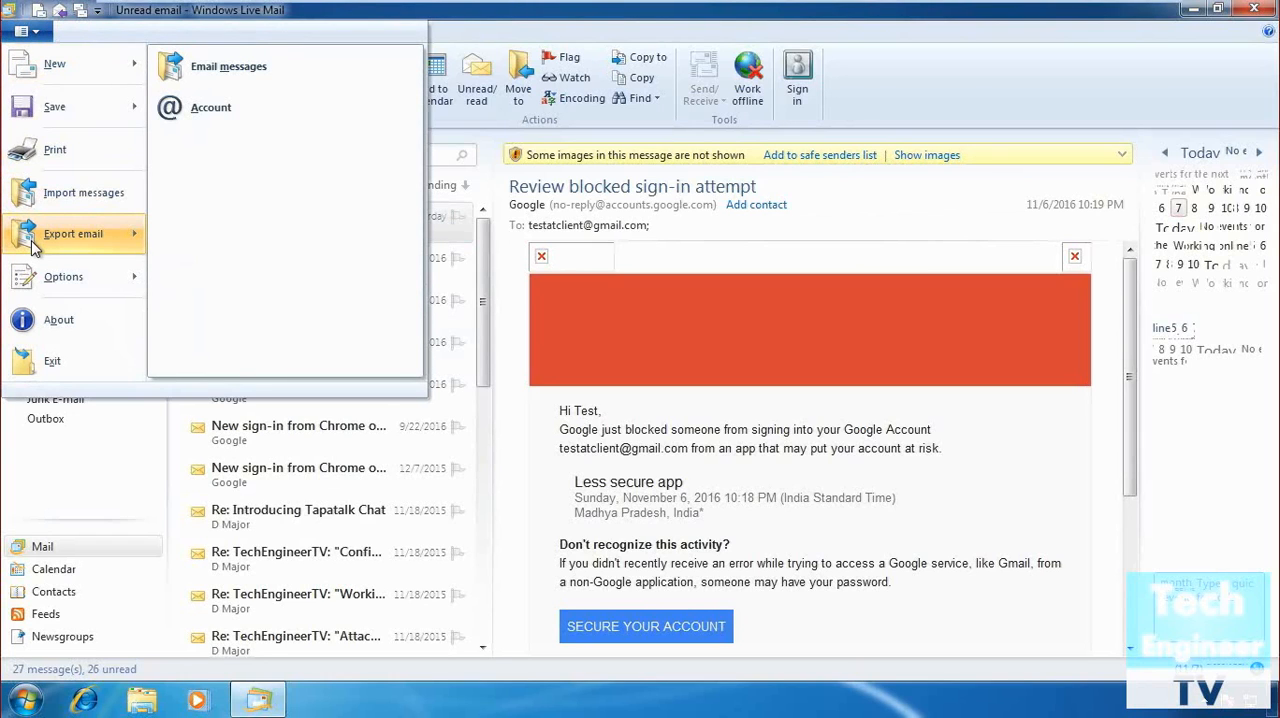
left_click(270, 70)
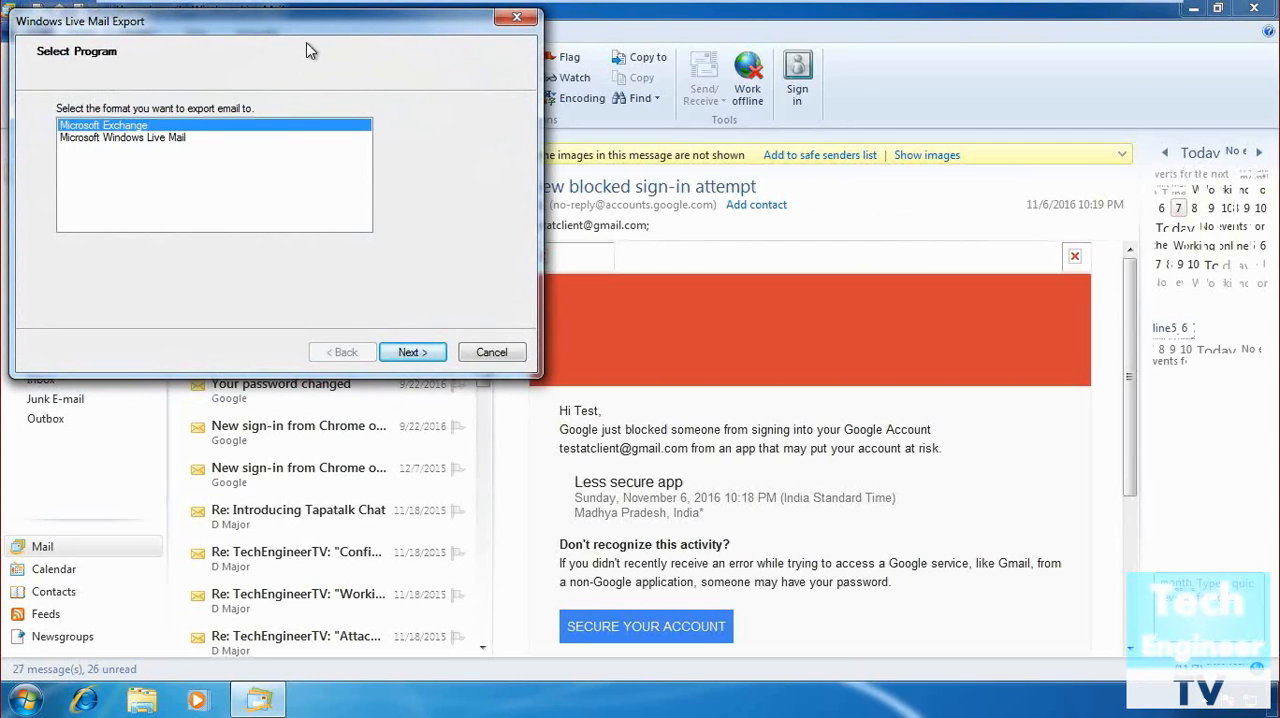
left_click_drag(357, 34, 703, 168)
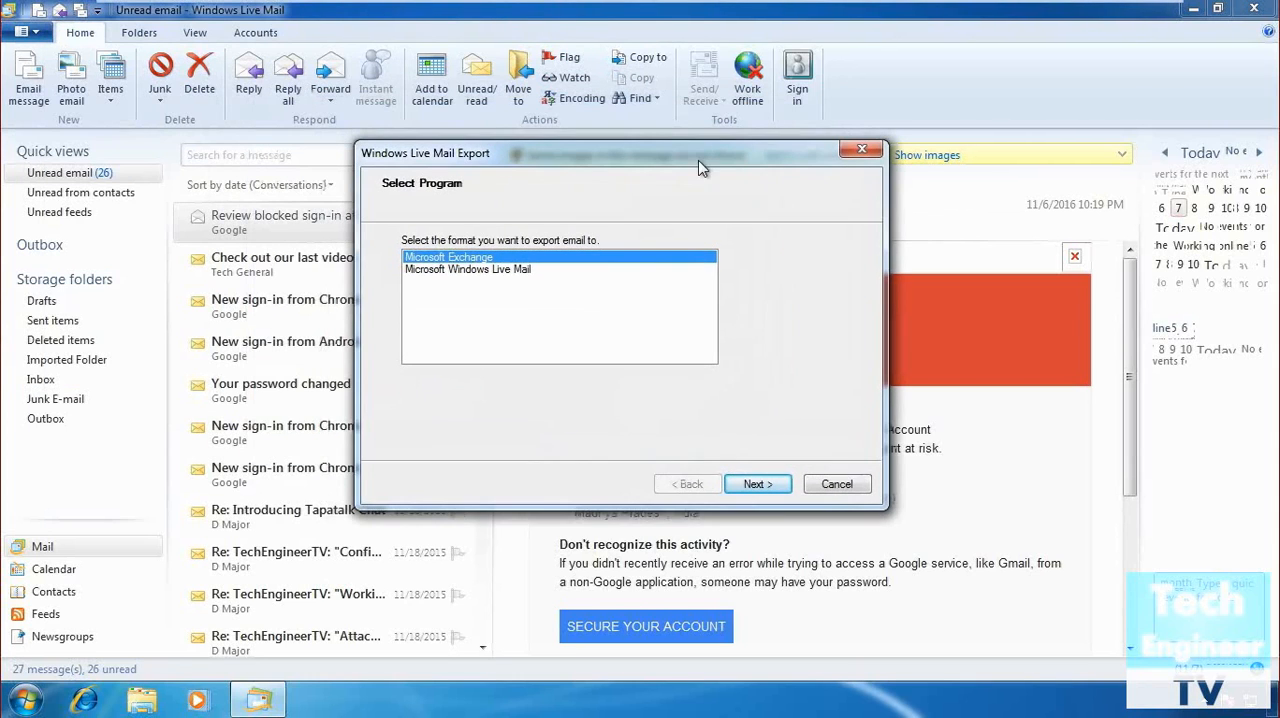
left_click(489, 272)
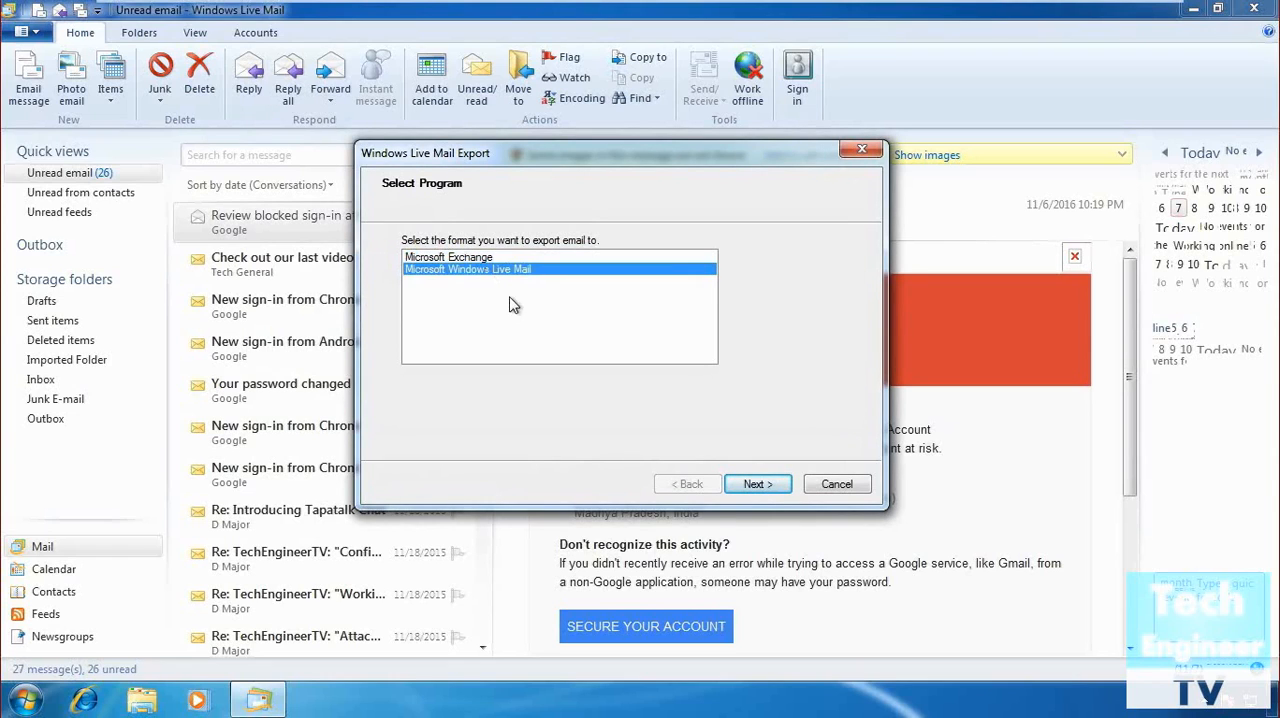
left_click(758, 488)
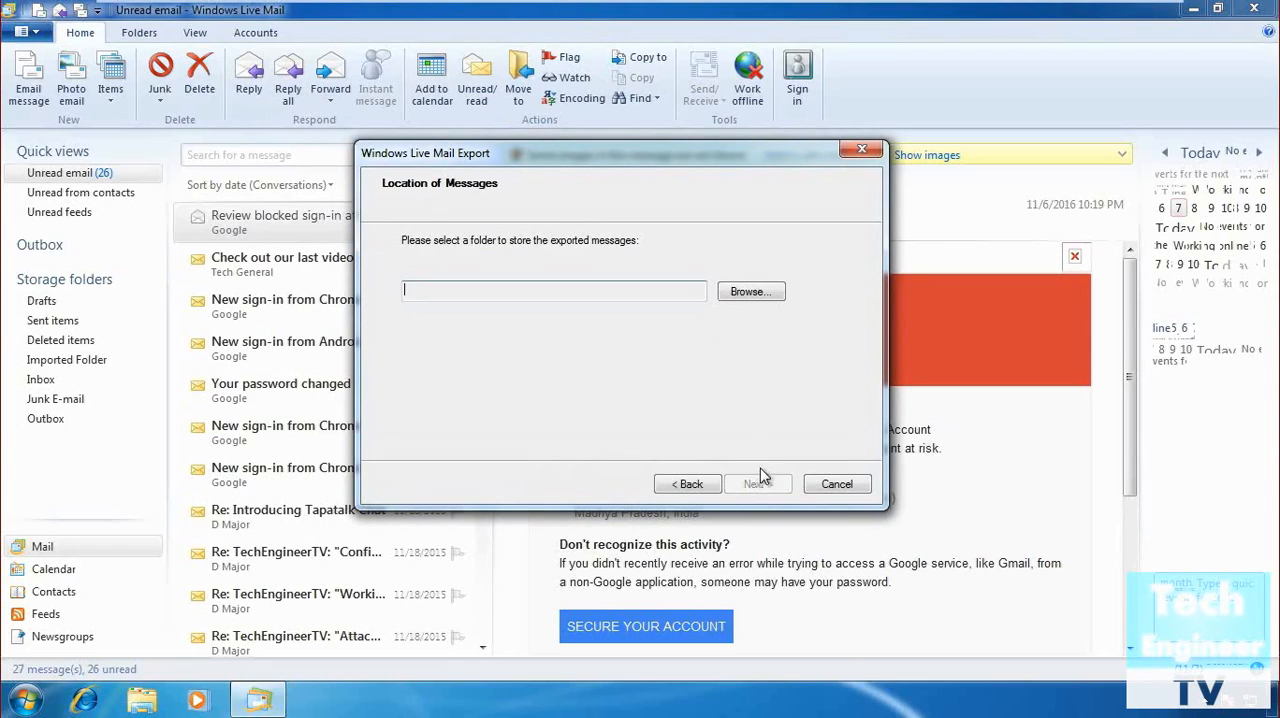
Create a folder named Backup Mail on the desktop and set it as the location for the exported messages.
left_click(764, 299)
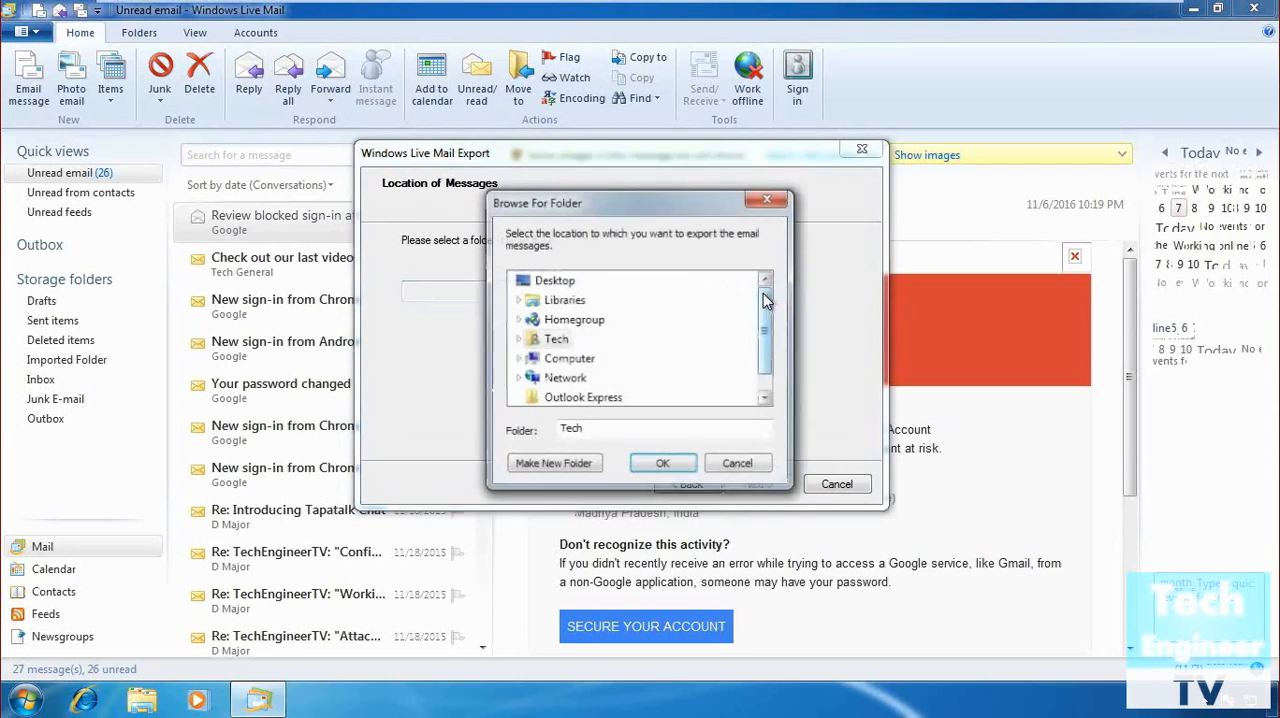
left_click(553, 281)
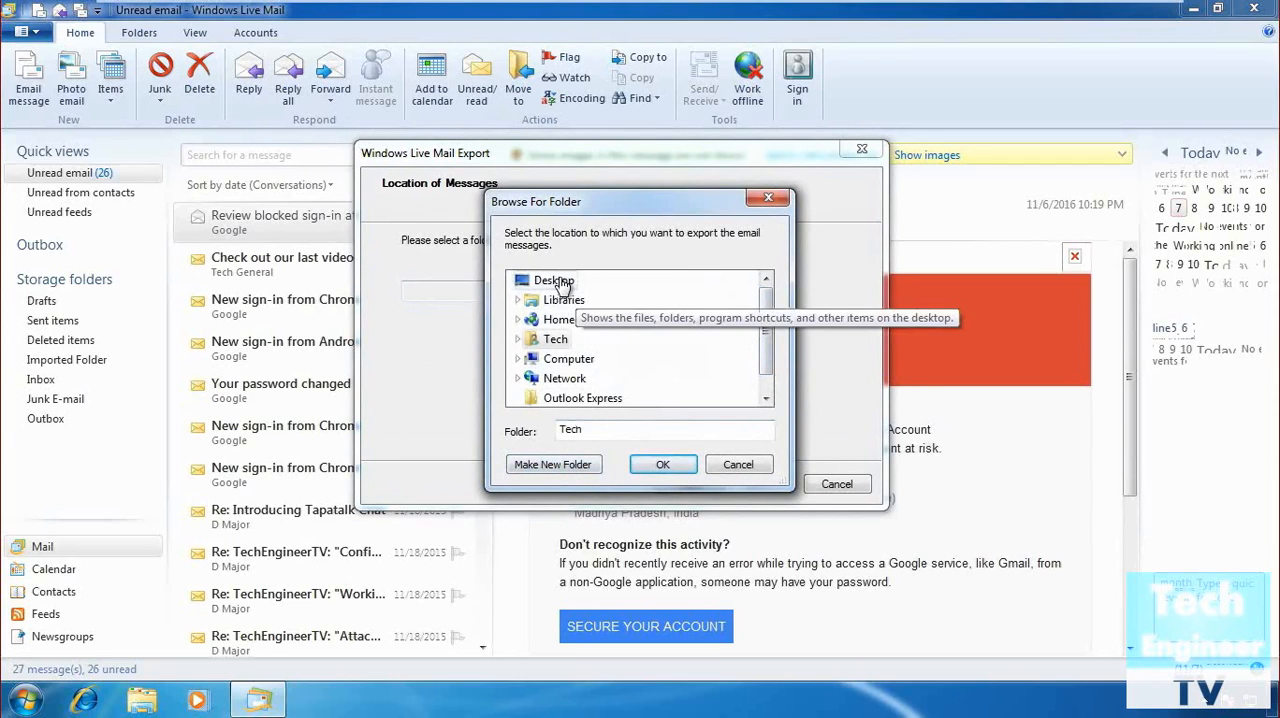
left_click(535, 470)
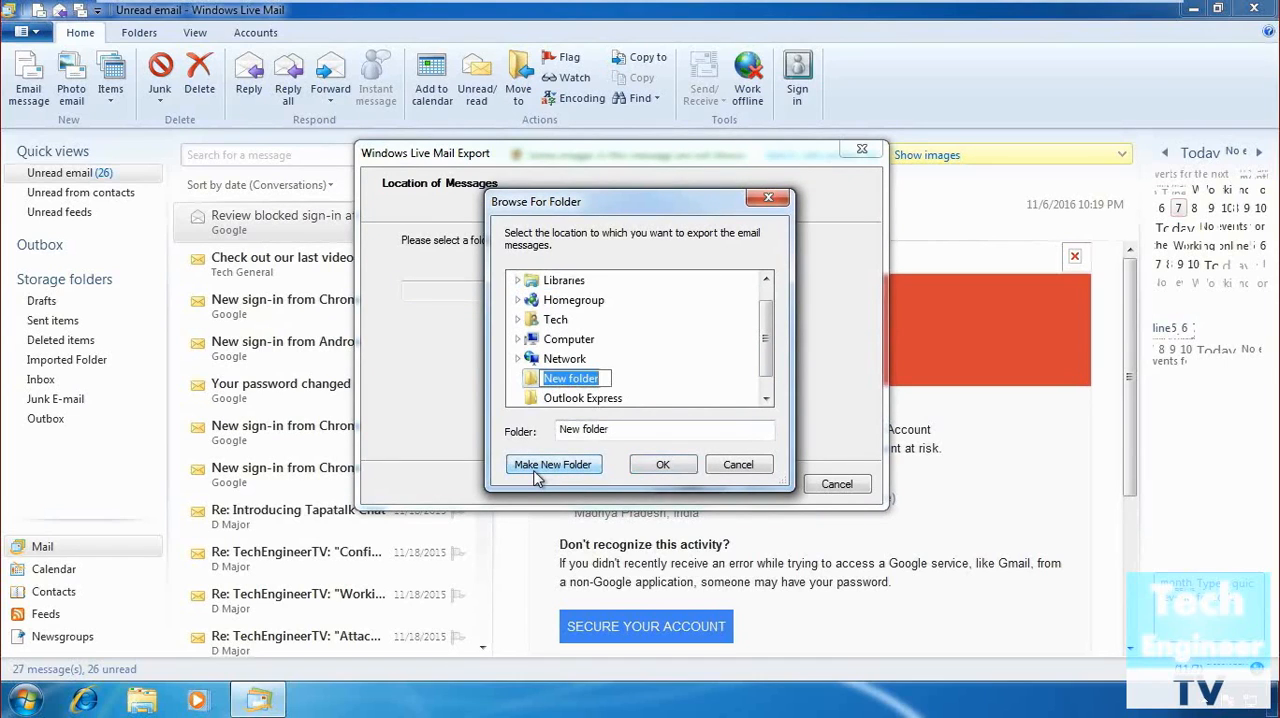
key("BackSpace")
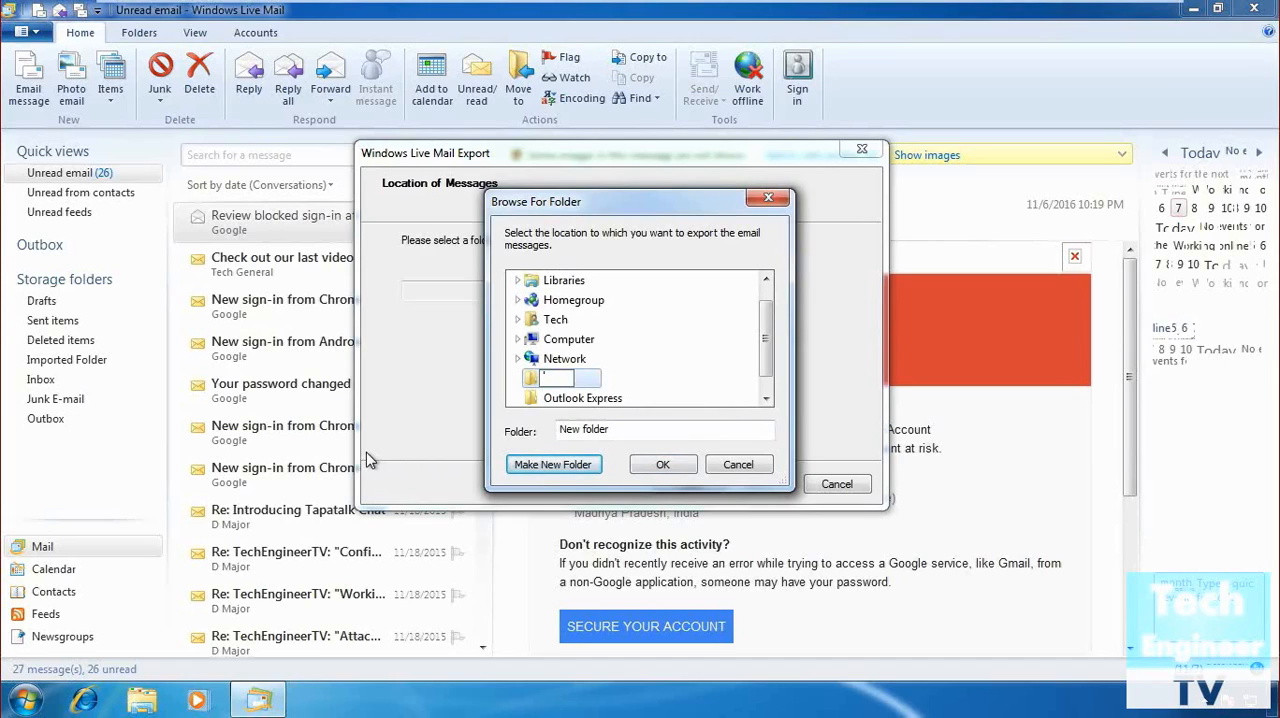
type("Backup Mail")
left_click(686, 470)
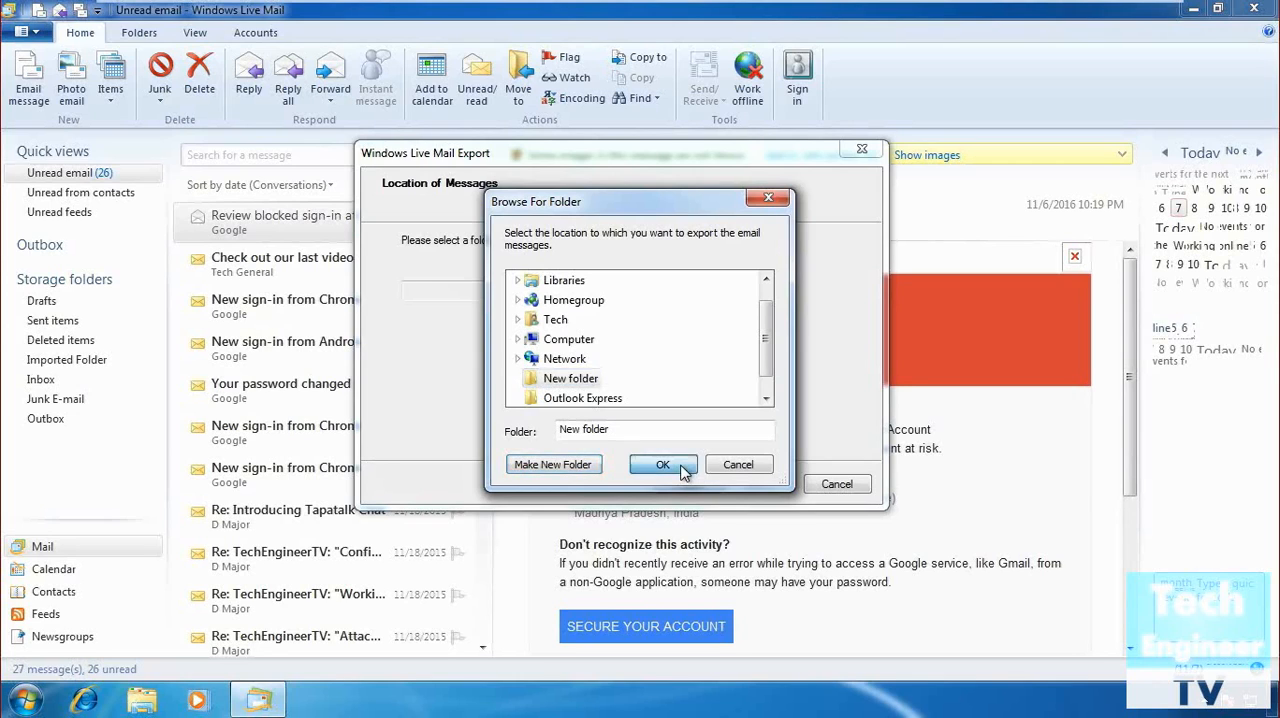
left_click(776, 488)
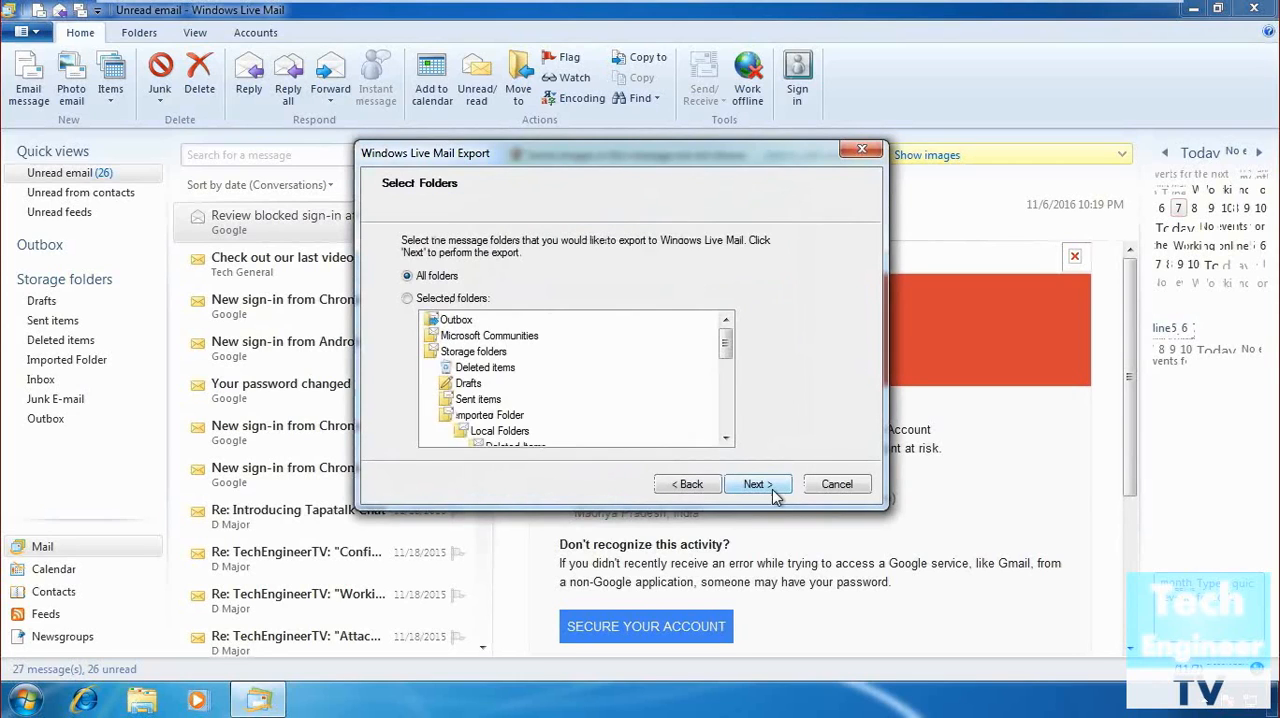
Export all message folders, finish the export wizard and close Windows Live Mail.
left_click(758, 486)
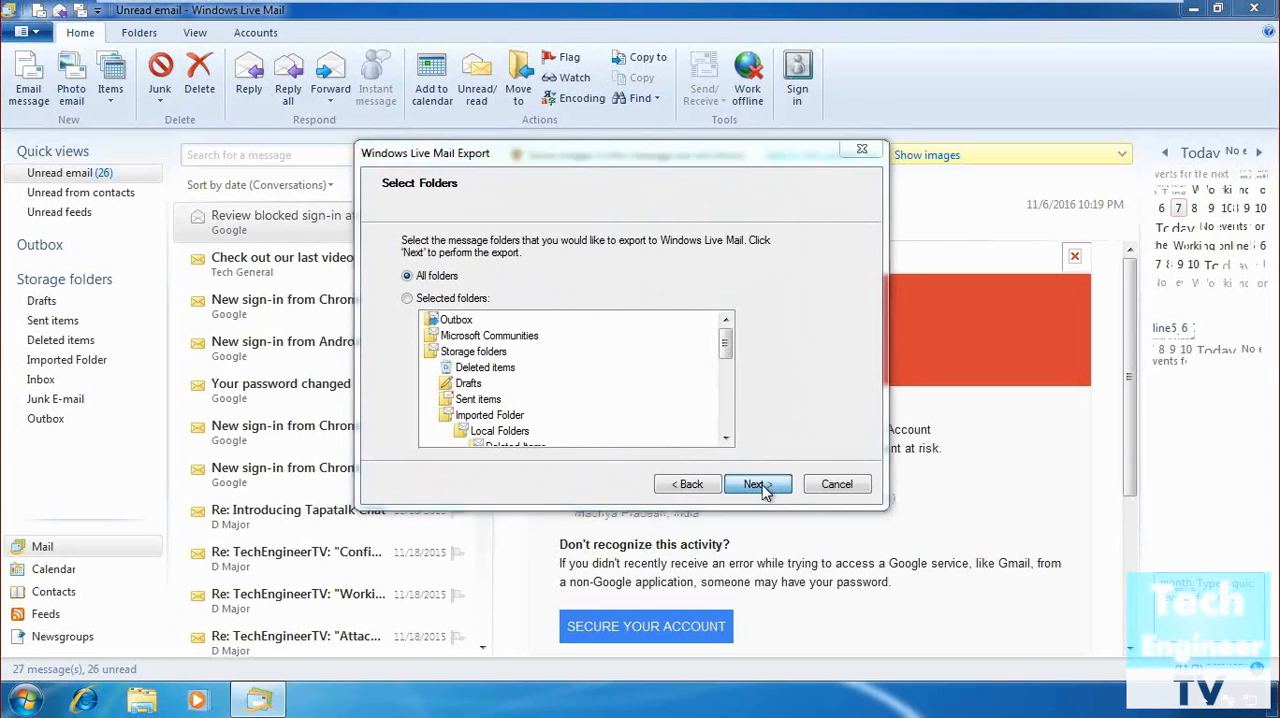
left_click(758, 485)
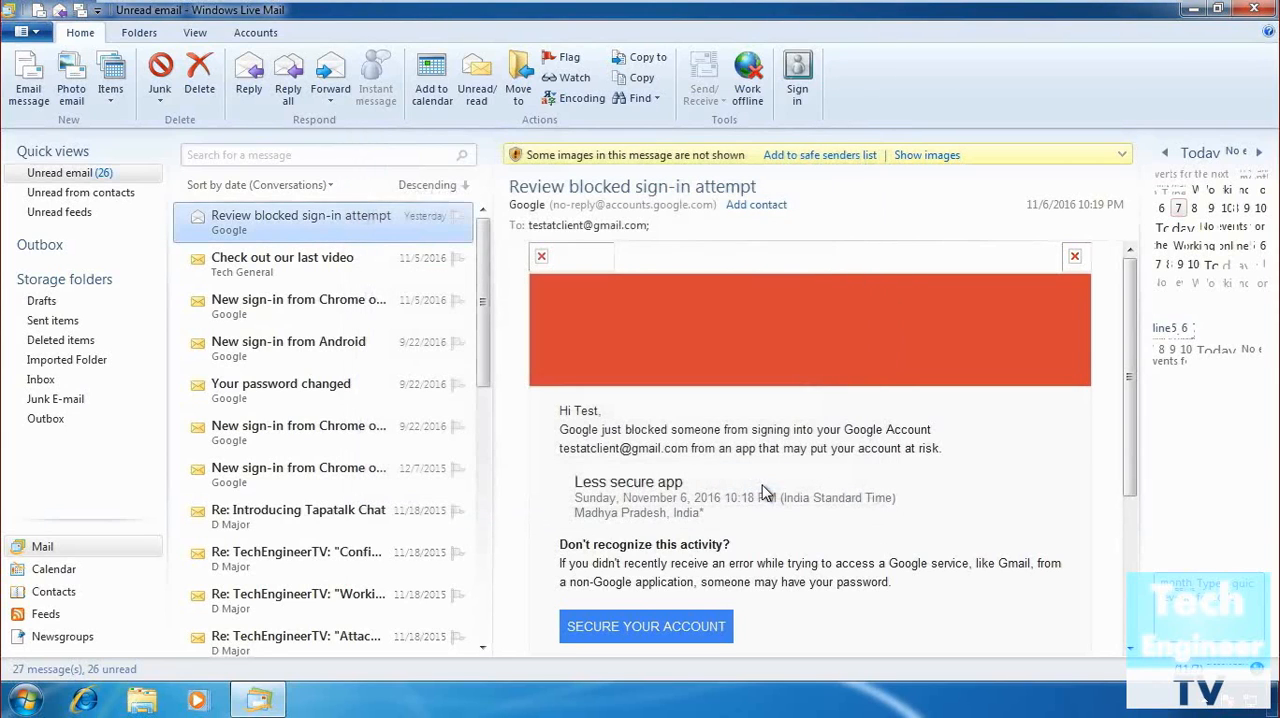
left_click(1255, 9)
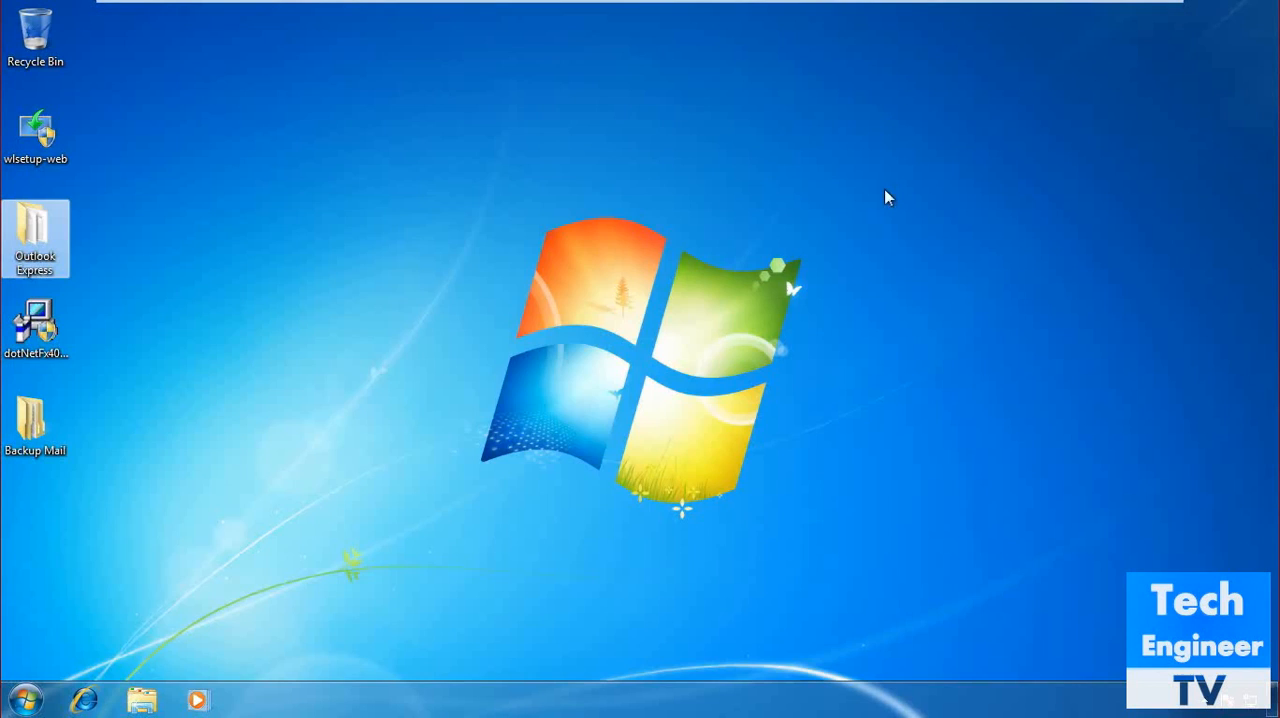
Check the contents of the desktop's Backup Mail folder and browse to C:\Users\Tech.
double_click(35, 424)
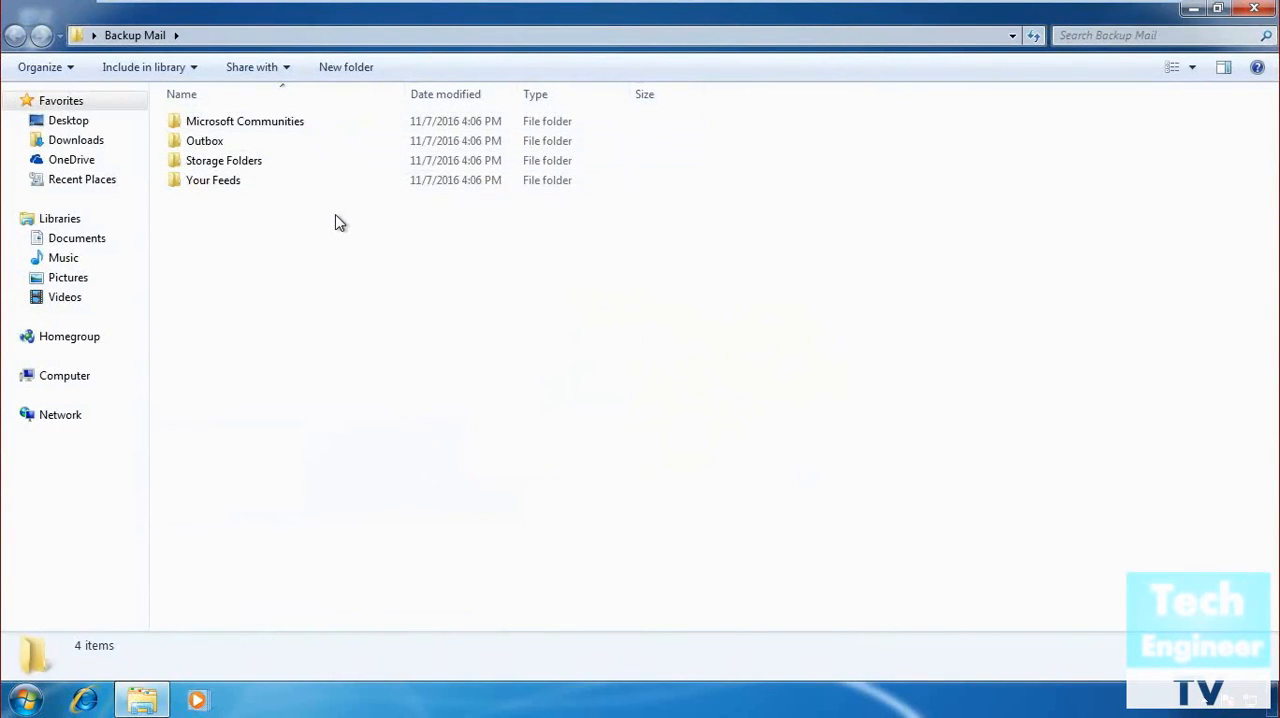
left_click(57, 386)
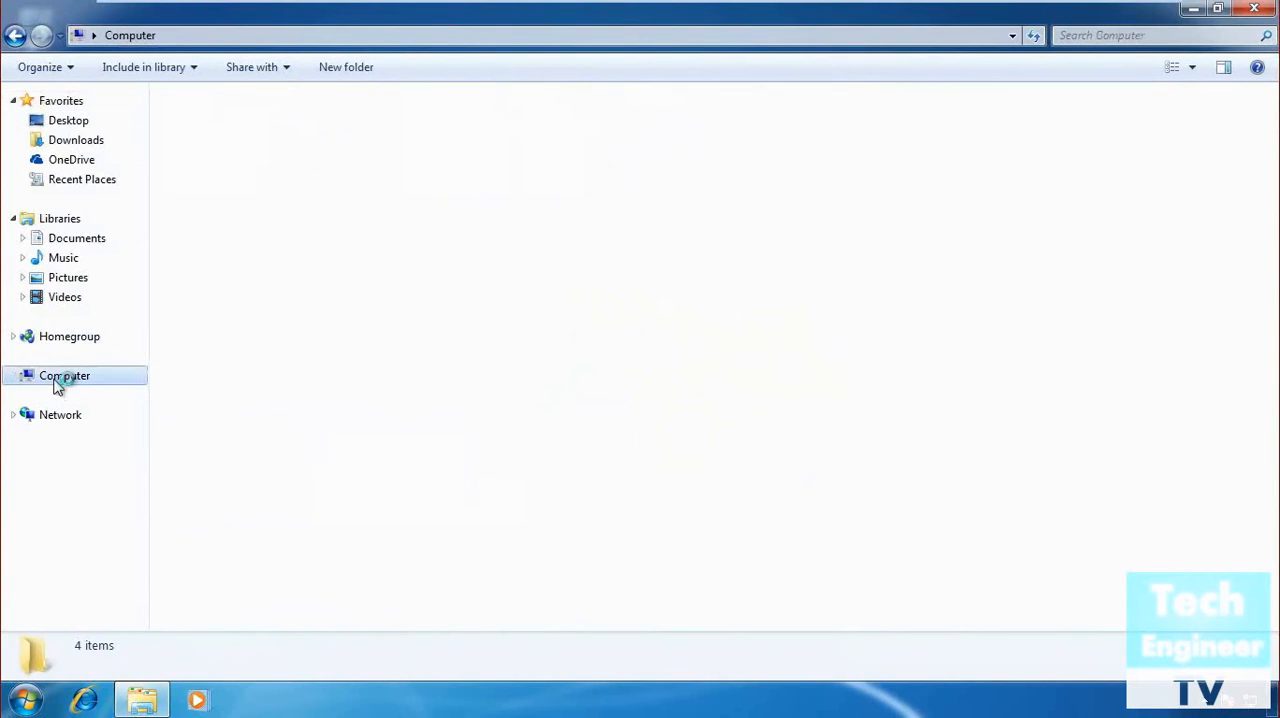
left_click(321, 145)
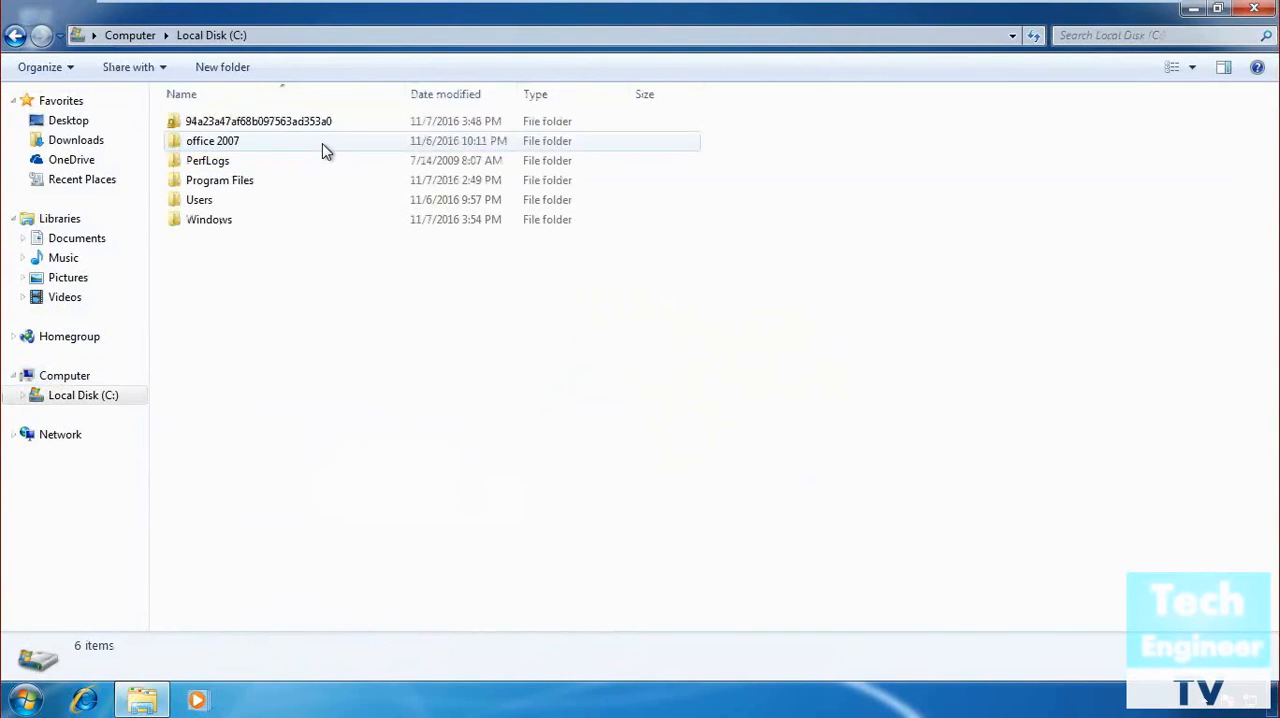
double_click(305, 200)
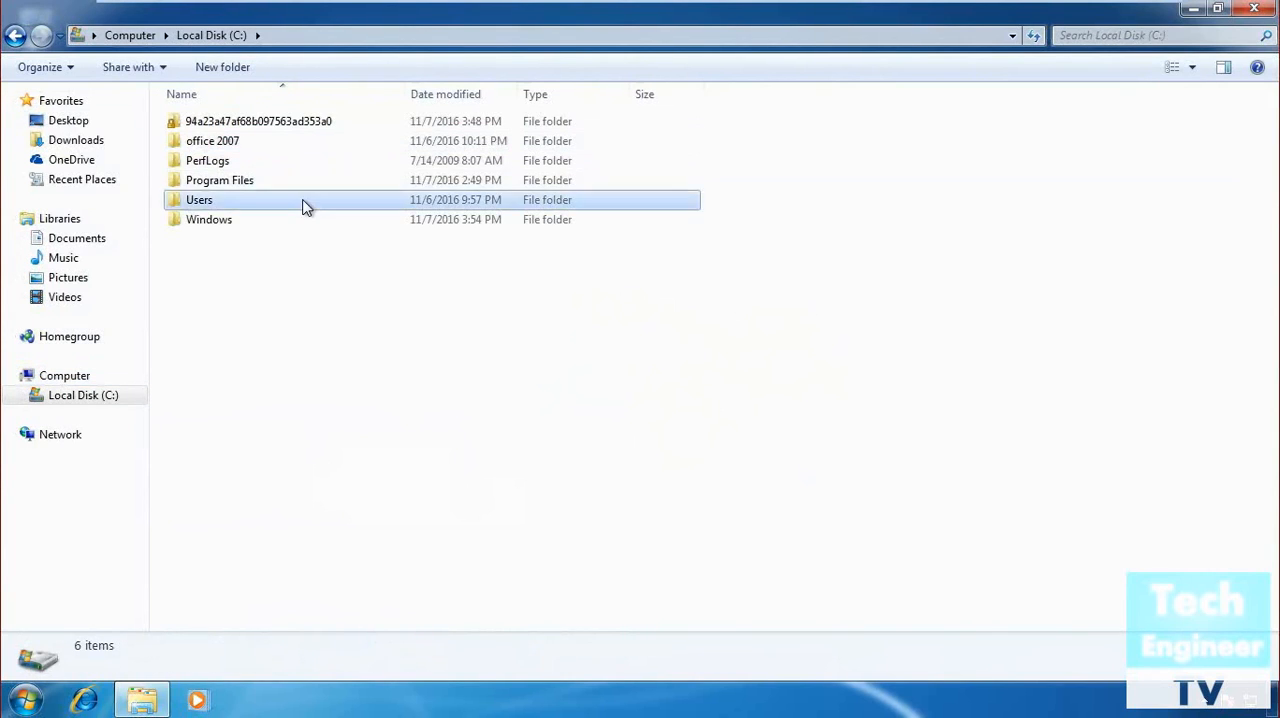
double_click(250, 138)
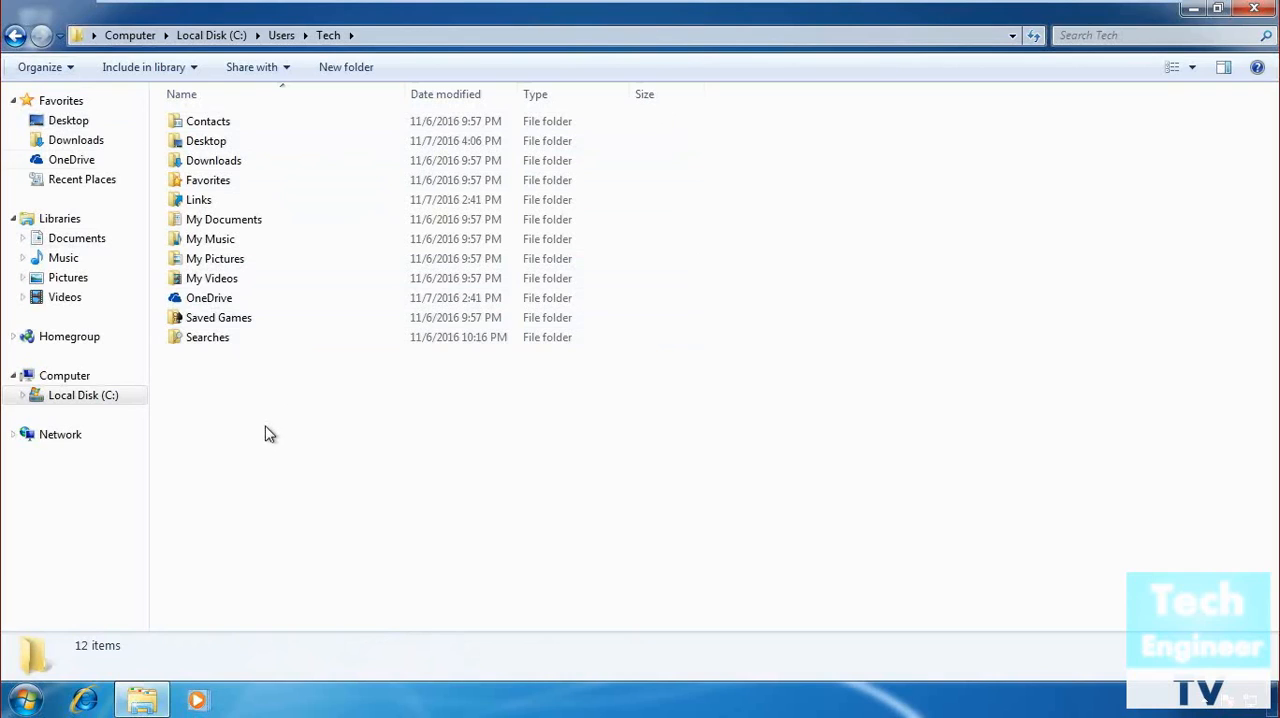
Set the folder view options to show hidden files, folders, and drives.
left_click(57, 69)
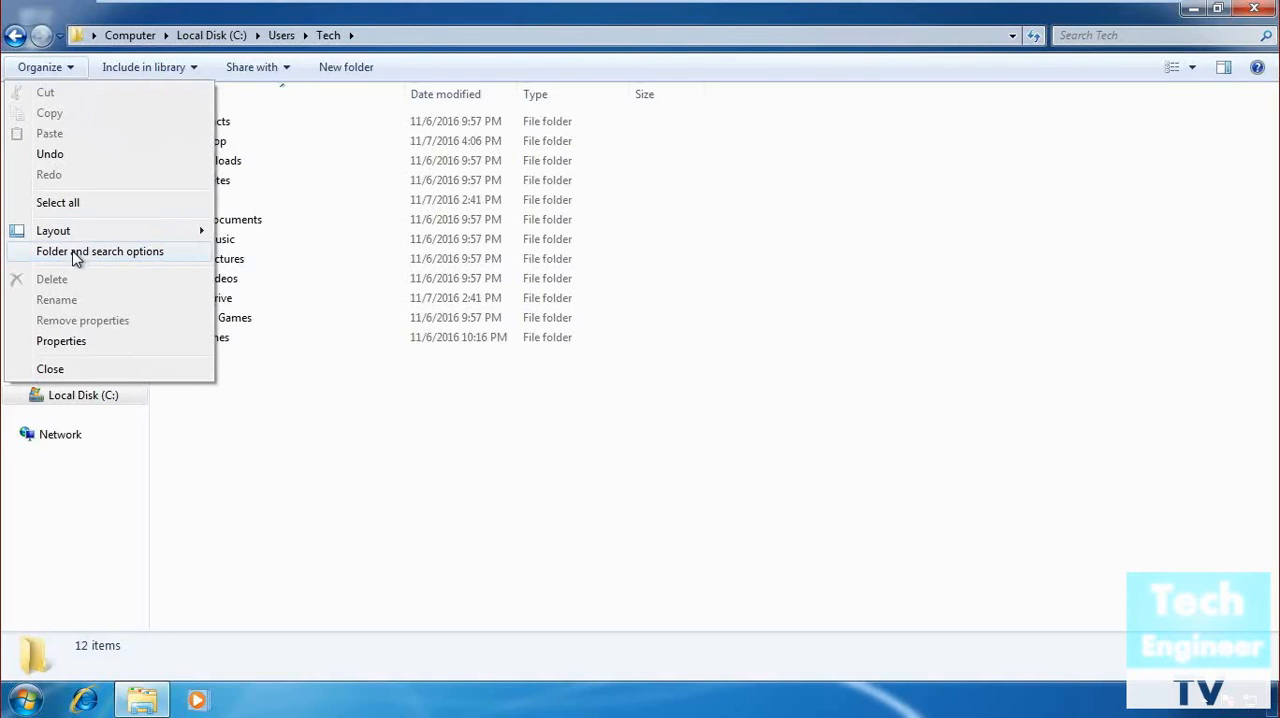
left_click(116, 257)
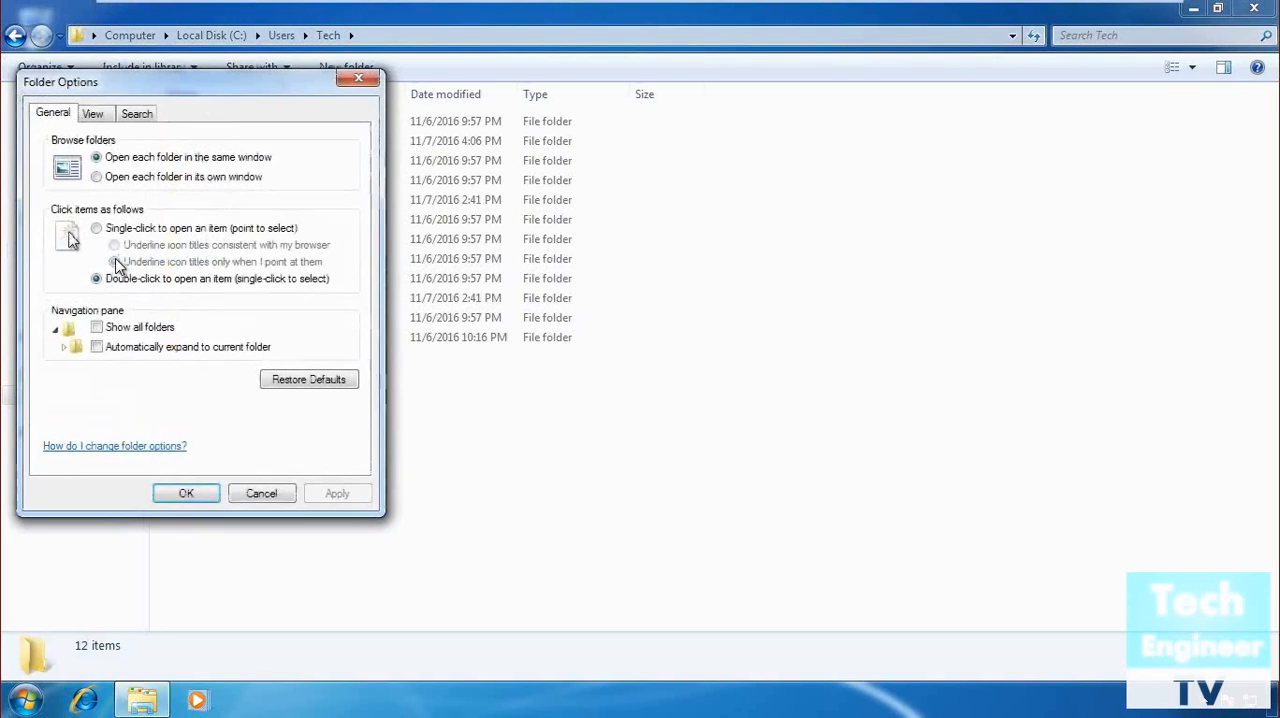
left_click(93, 113)
left_click(100, 376)
scroll(157, 372, "down", 1)
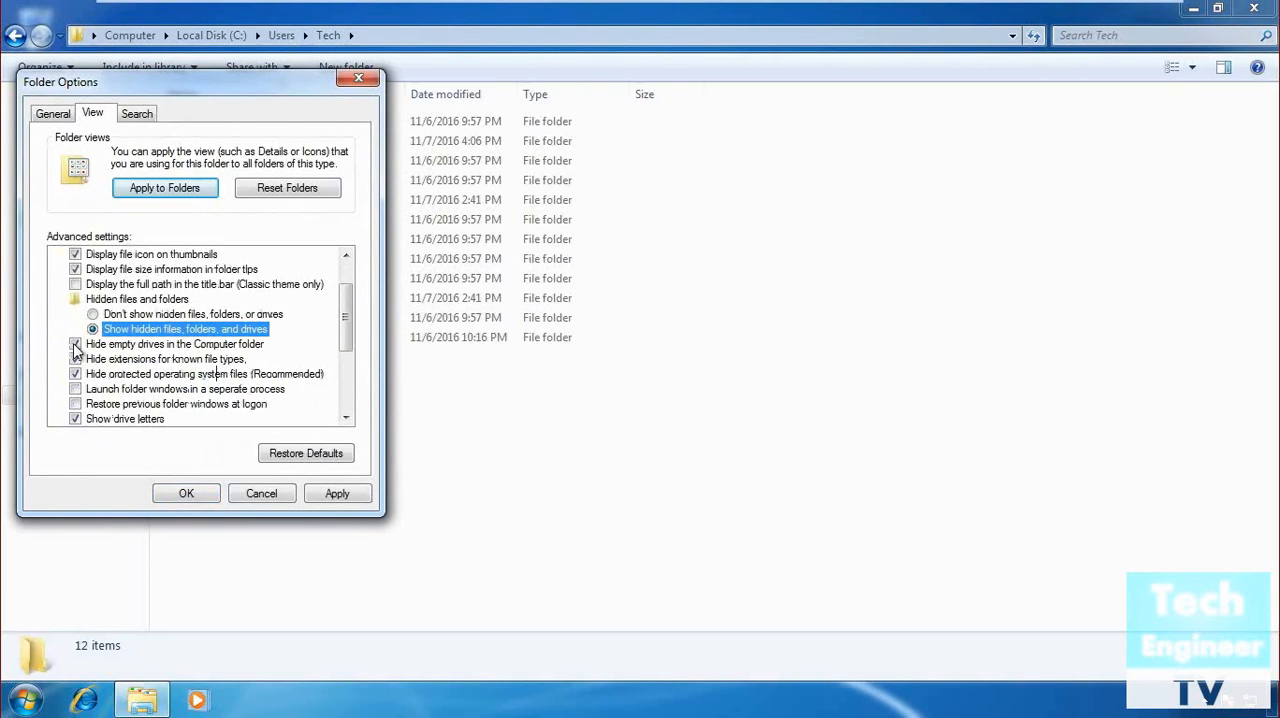
Stop hiding empty drives, known file extensions and protected operating system files, apply the folder options and close the folder window.
left_click(75, 344)
left_click(75, 359)
left_click(75, 374)
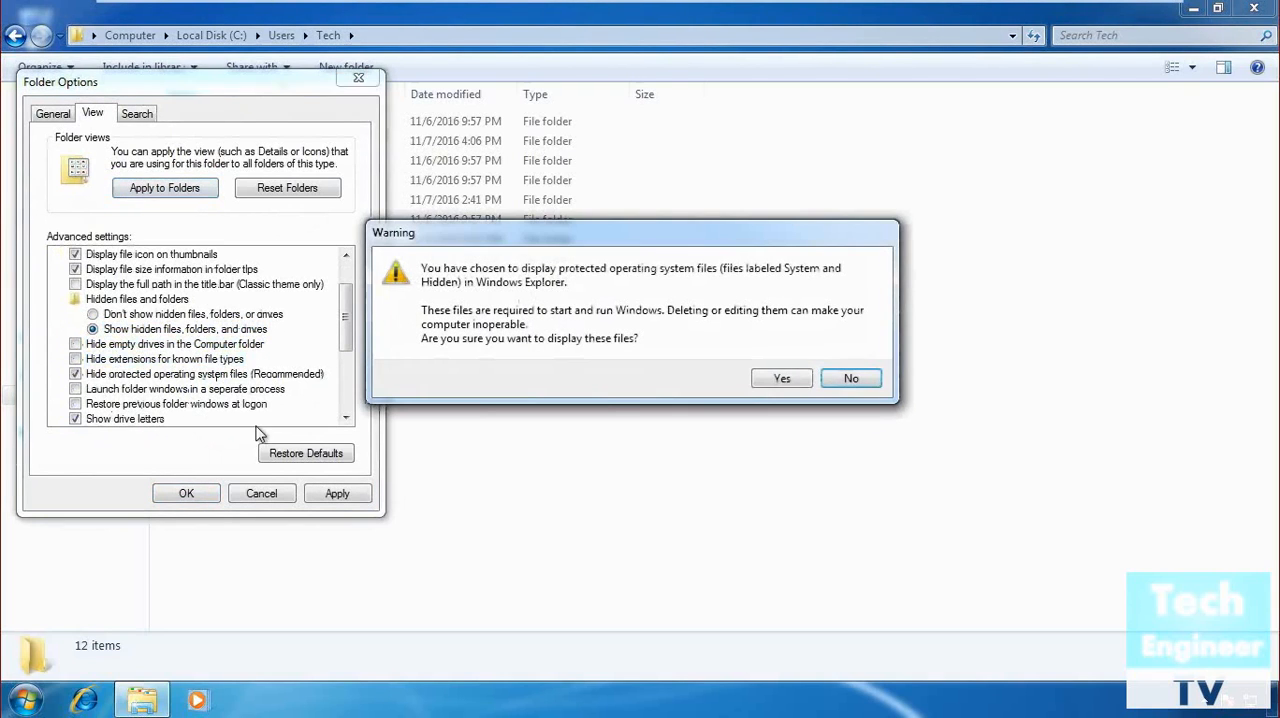
left_click(782, 379)
left_click(337, 493)
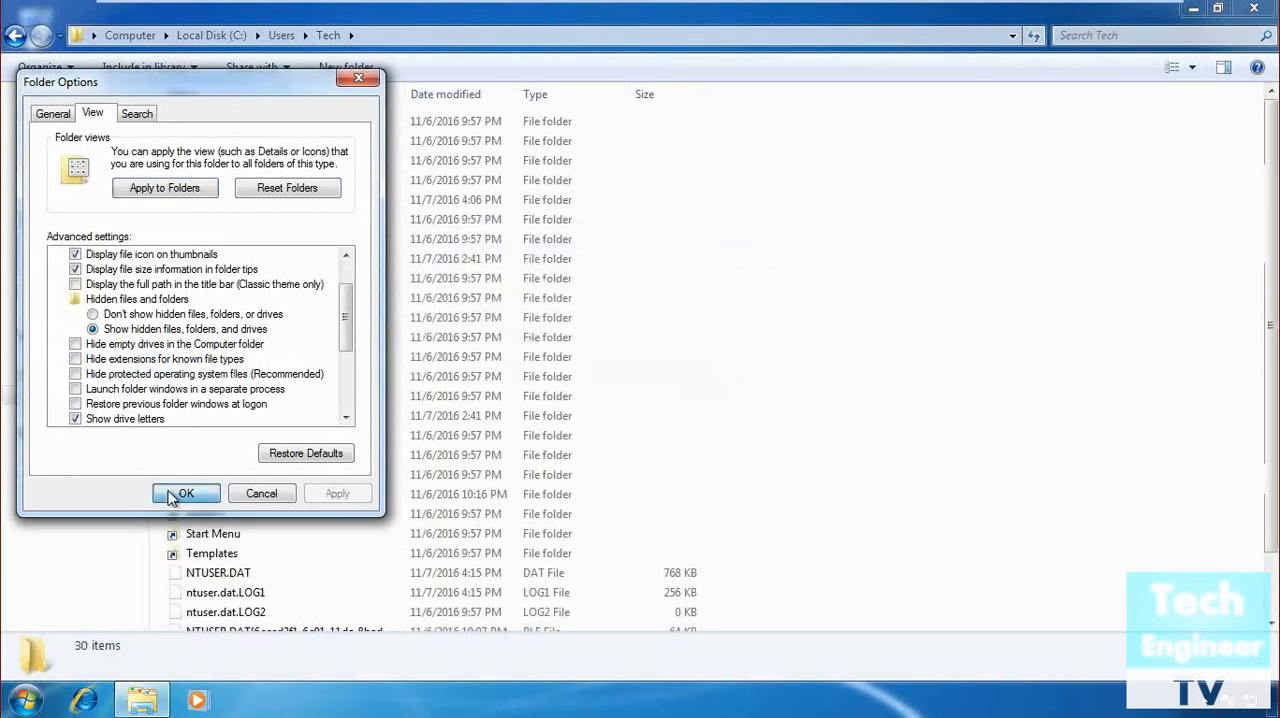
left_click(183, 493)
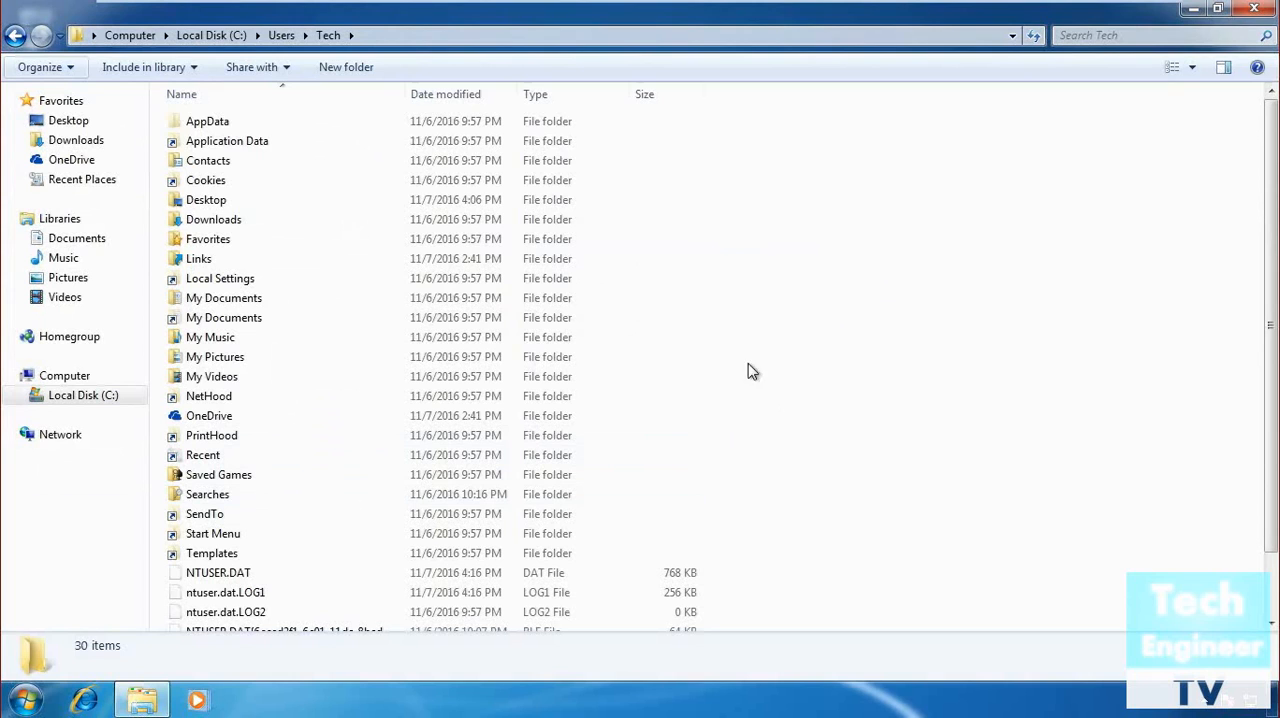
left_click(1249, 10)
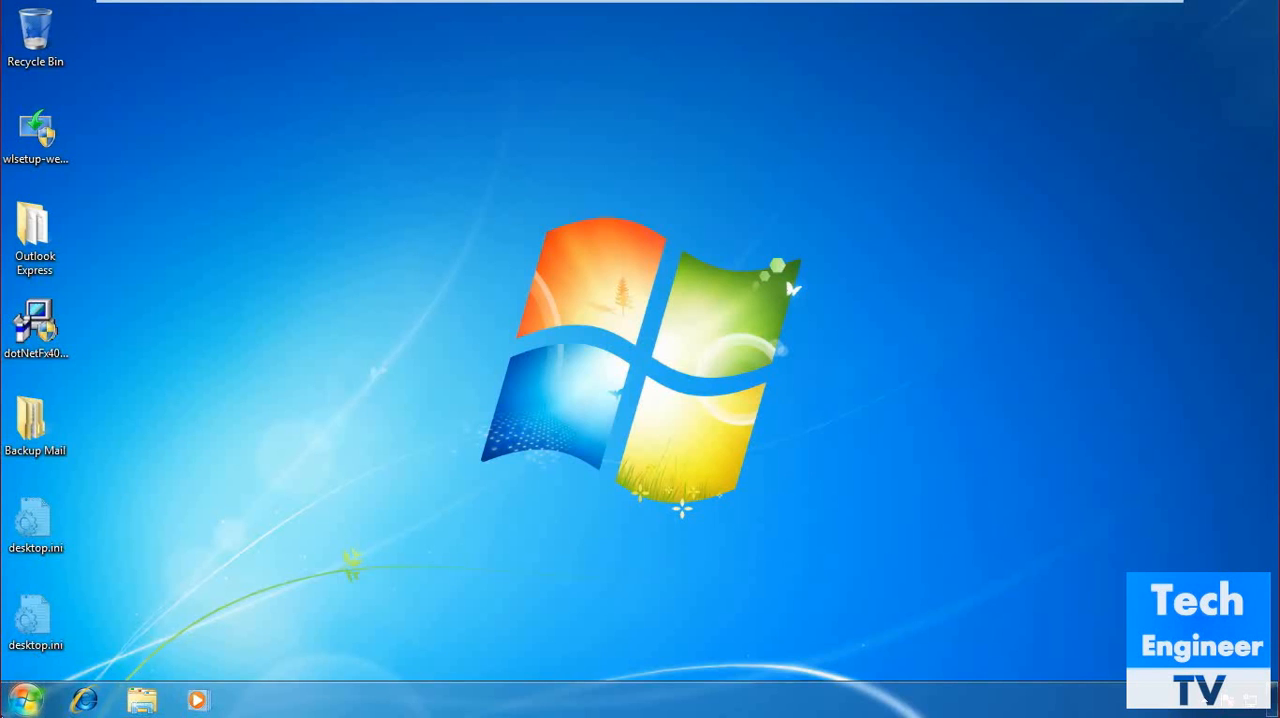
Browse to the Outlook data folder at C:\Users\Tech\AppData\Local\Microsoft\Outlook.
key("super")
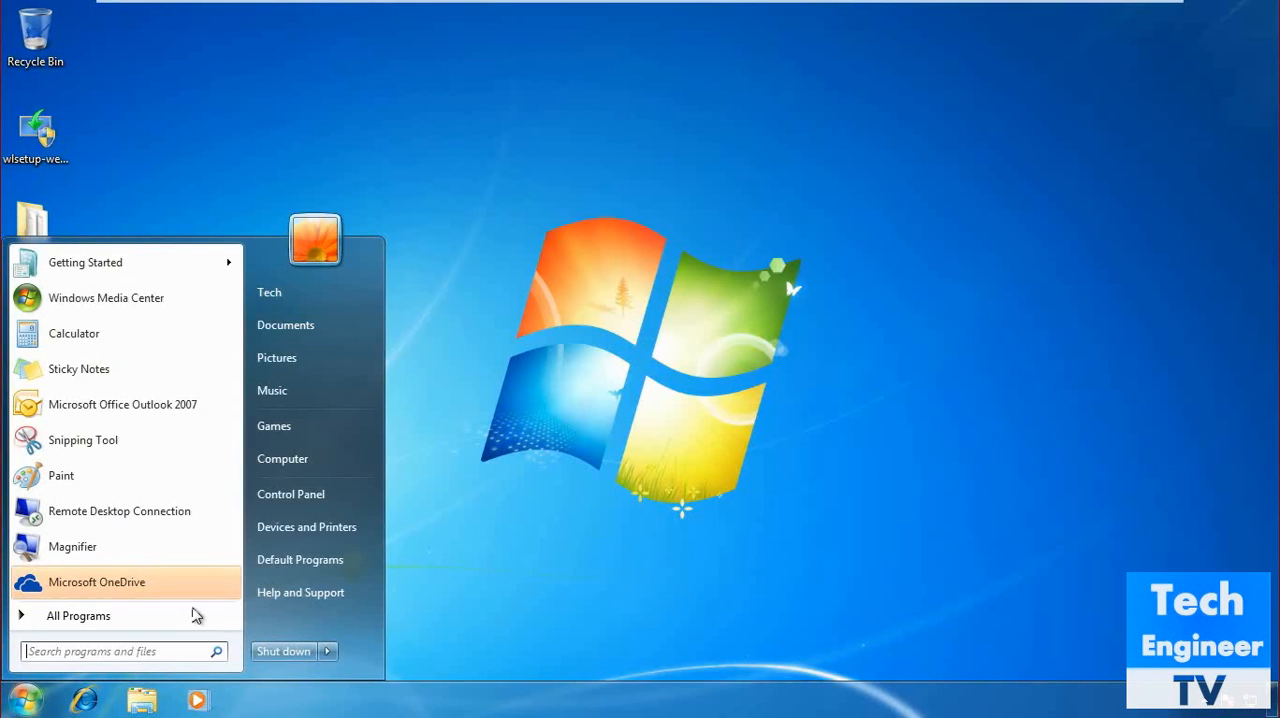
left_click(367, 455)
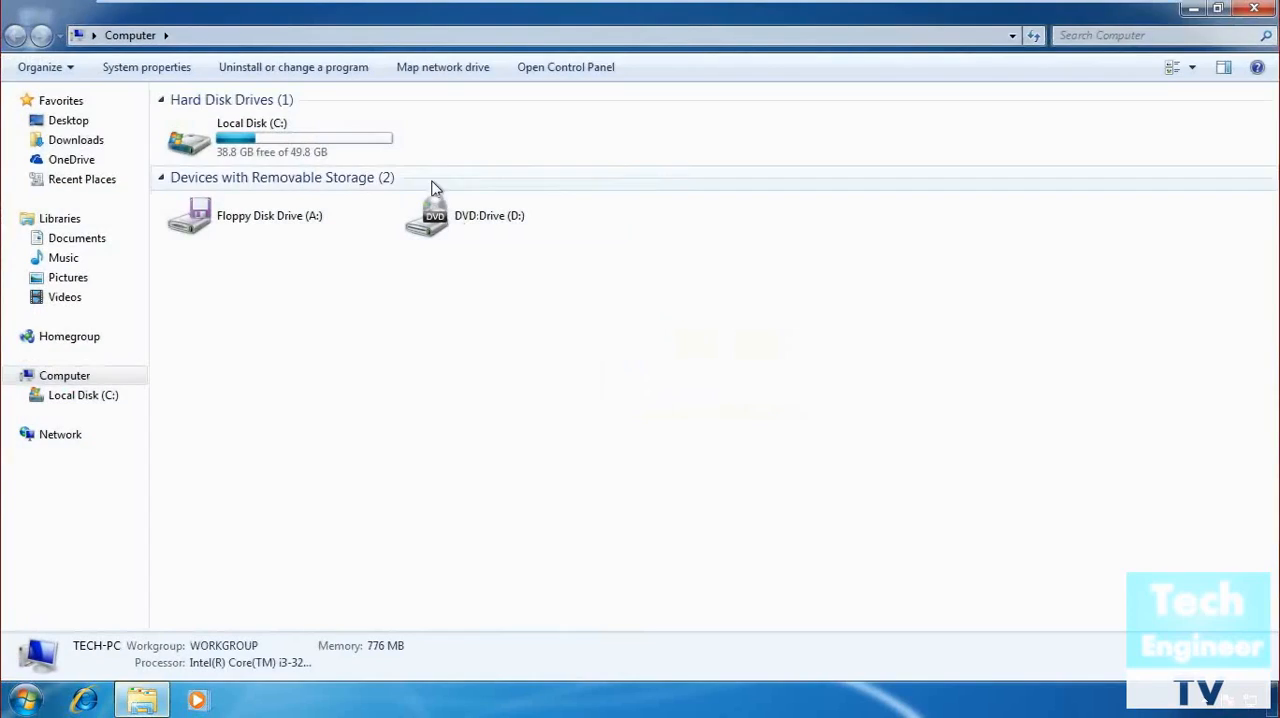
double_click(295, 135)
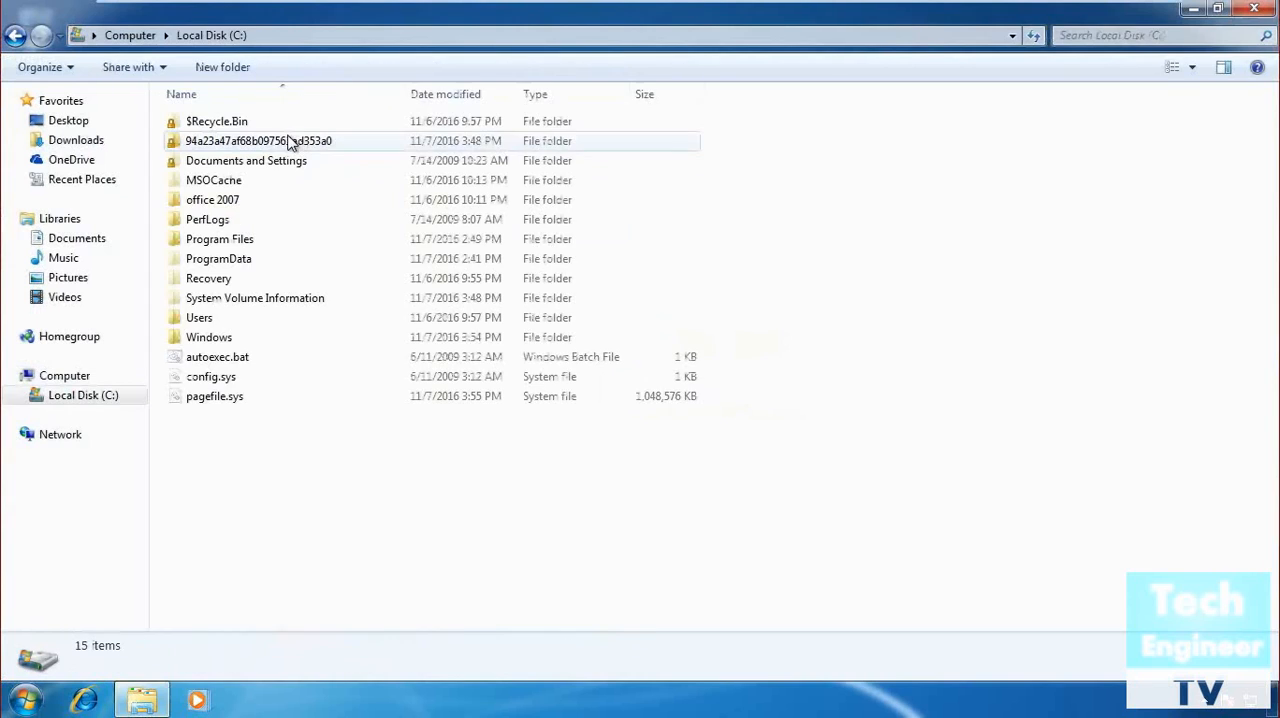
double_click(205, 318)
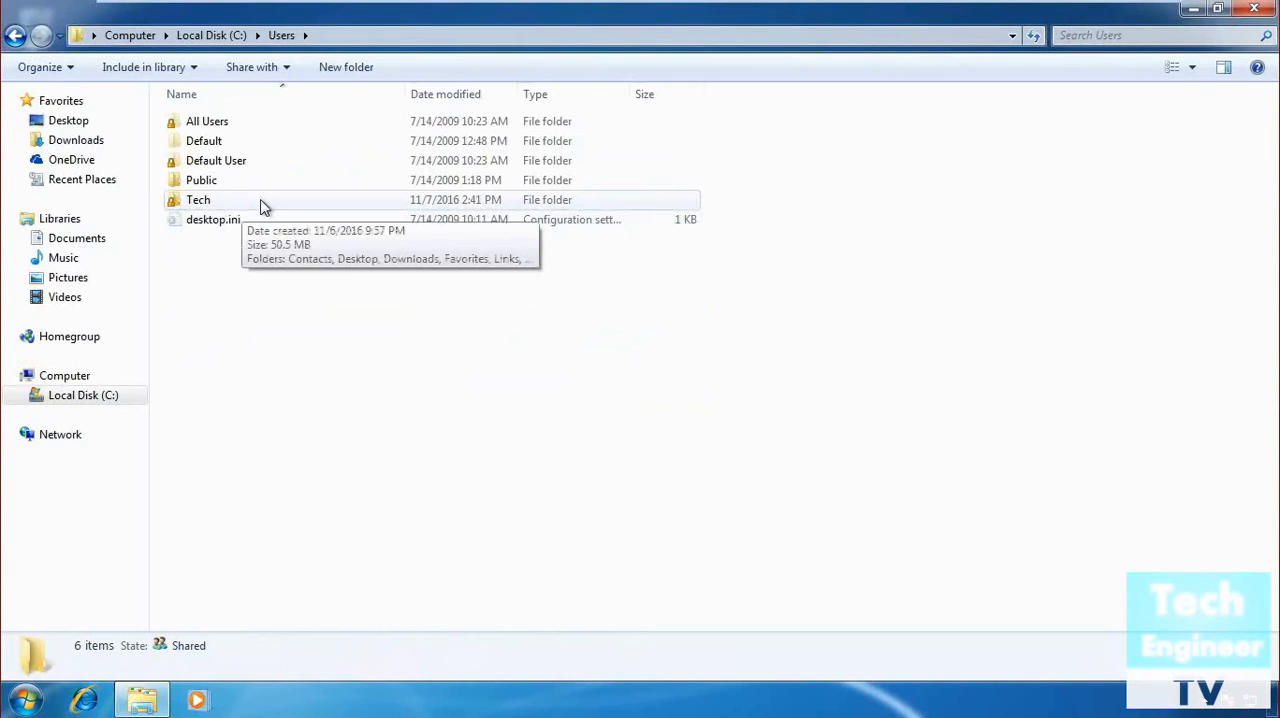
double_click(218, 200)
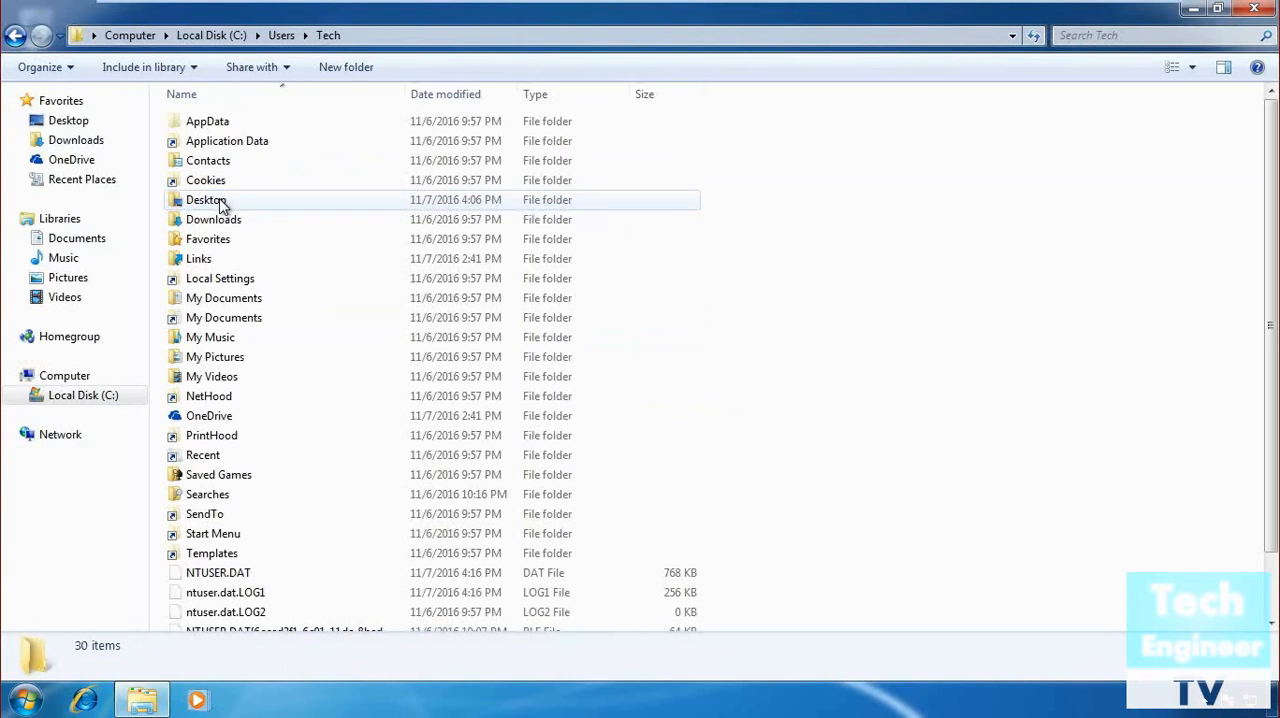
double_click(211, 122)
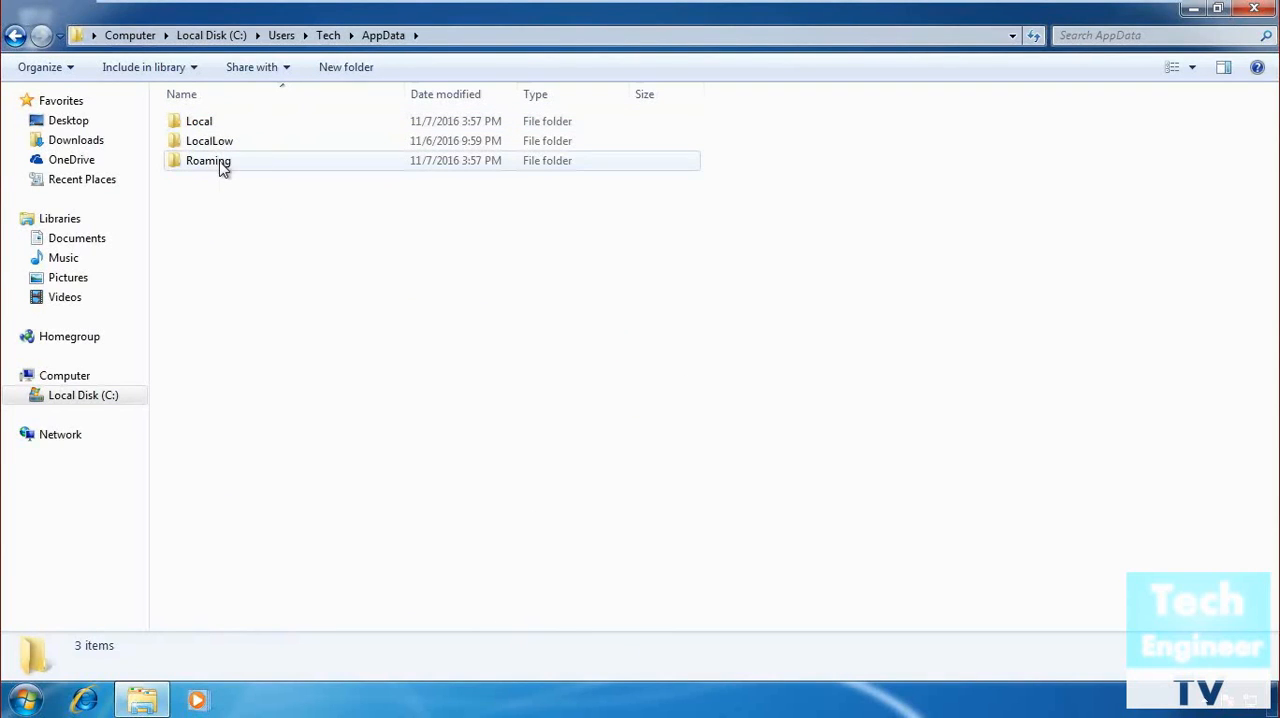
double_click(210, 122)
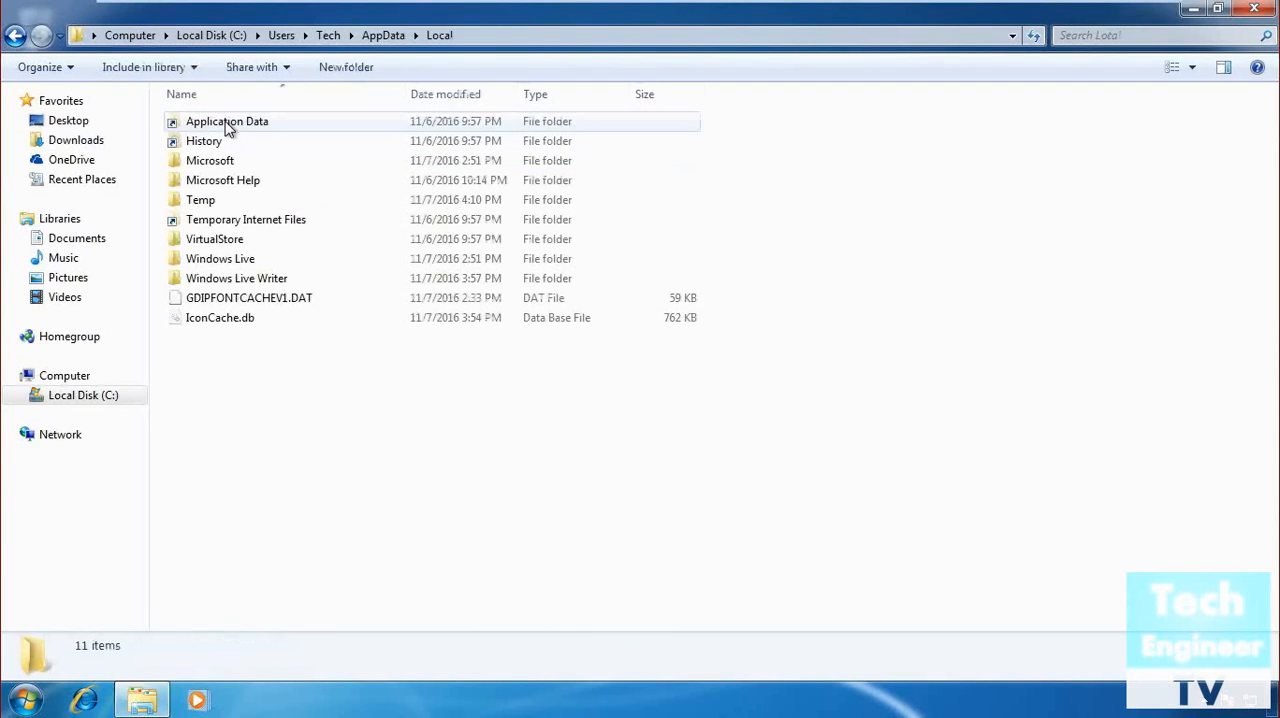
double_click(257, 163)
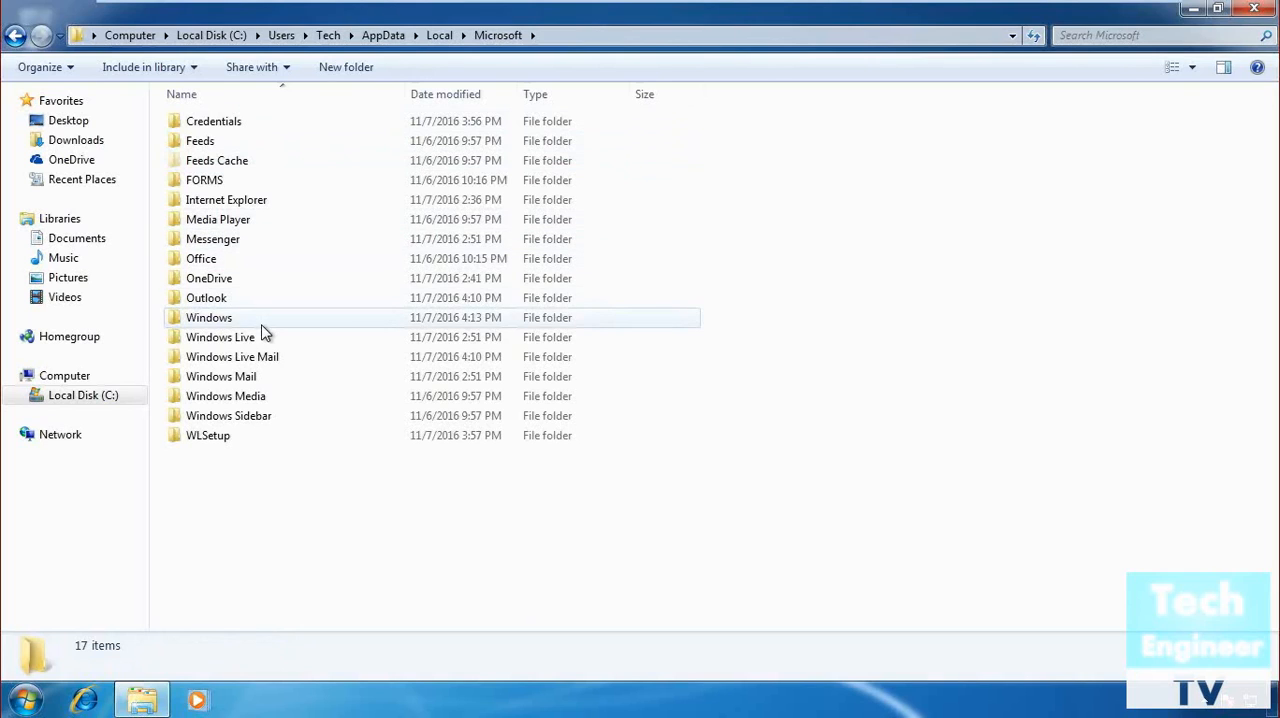
double_click(390, 301)
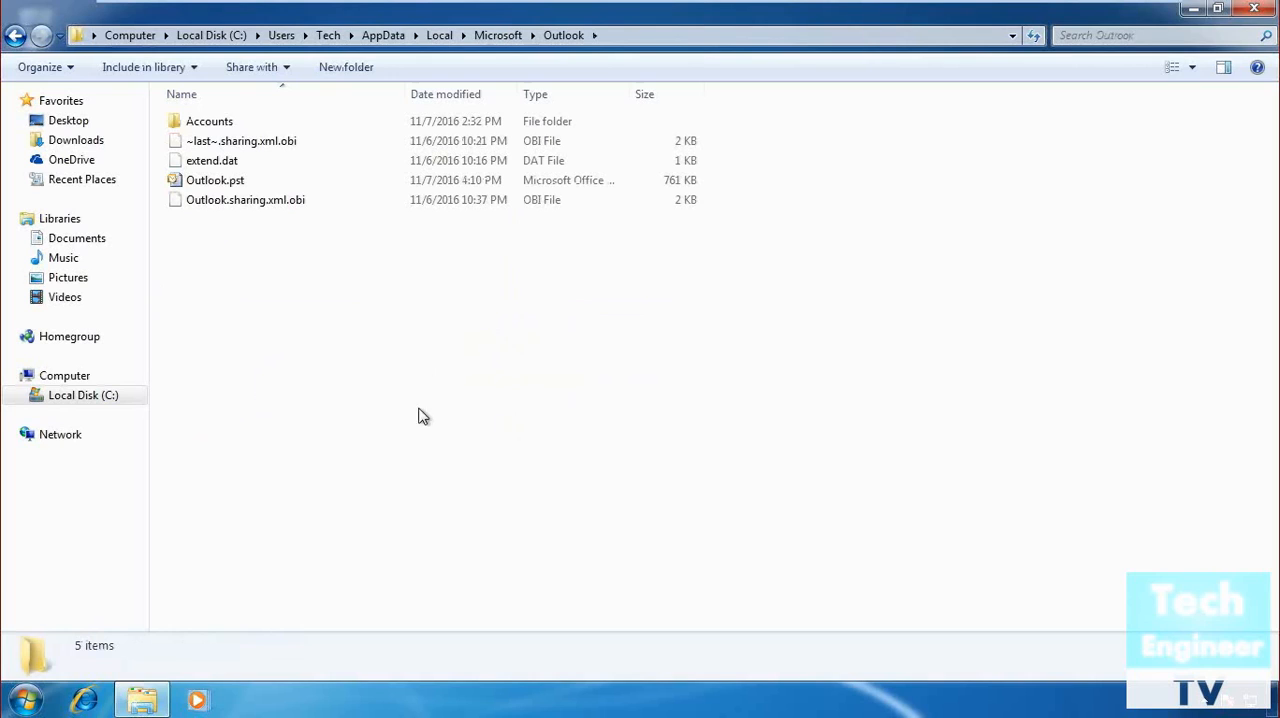
Copy Outlook.pst from the Outlook data folder to the desktop and close the folder window.
left_click(242, 184)
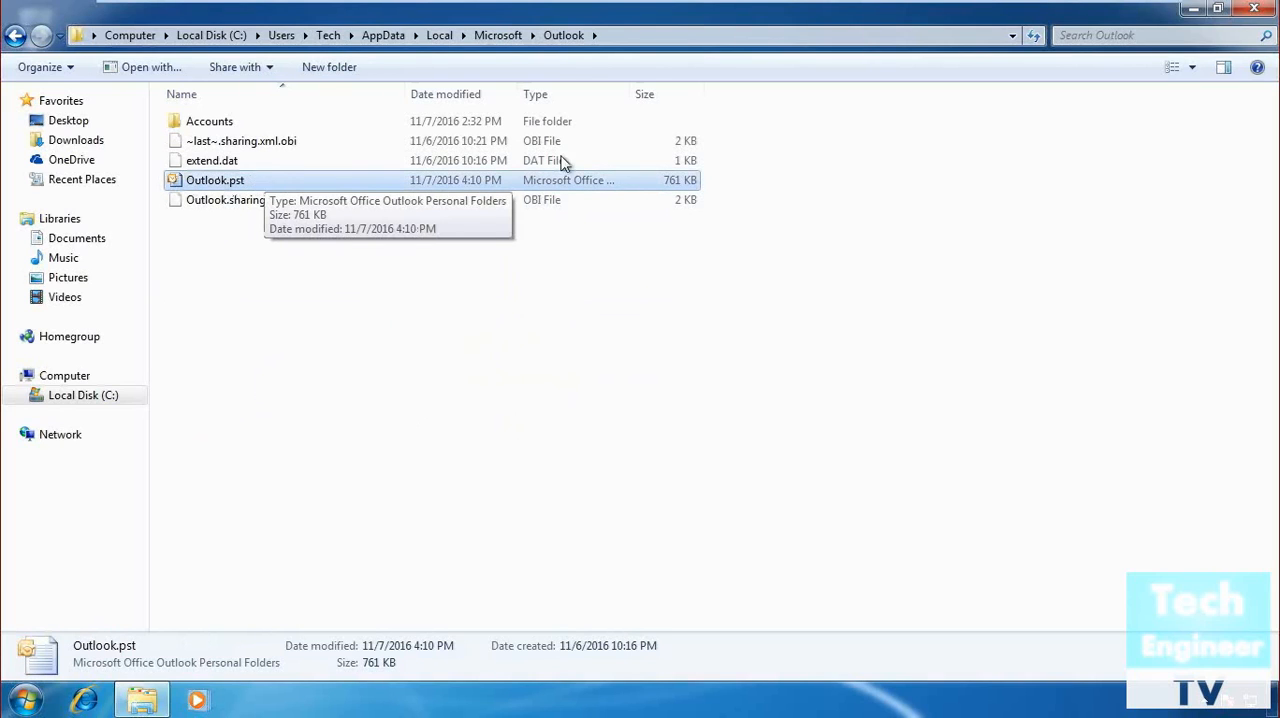
left_click(1220, 9)
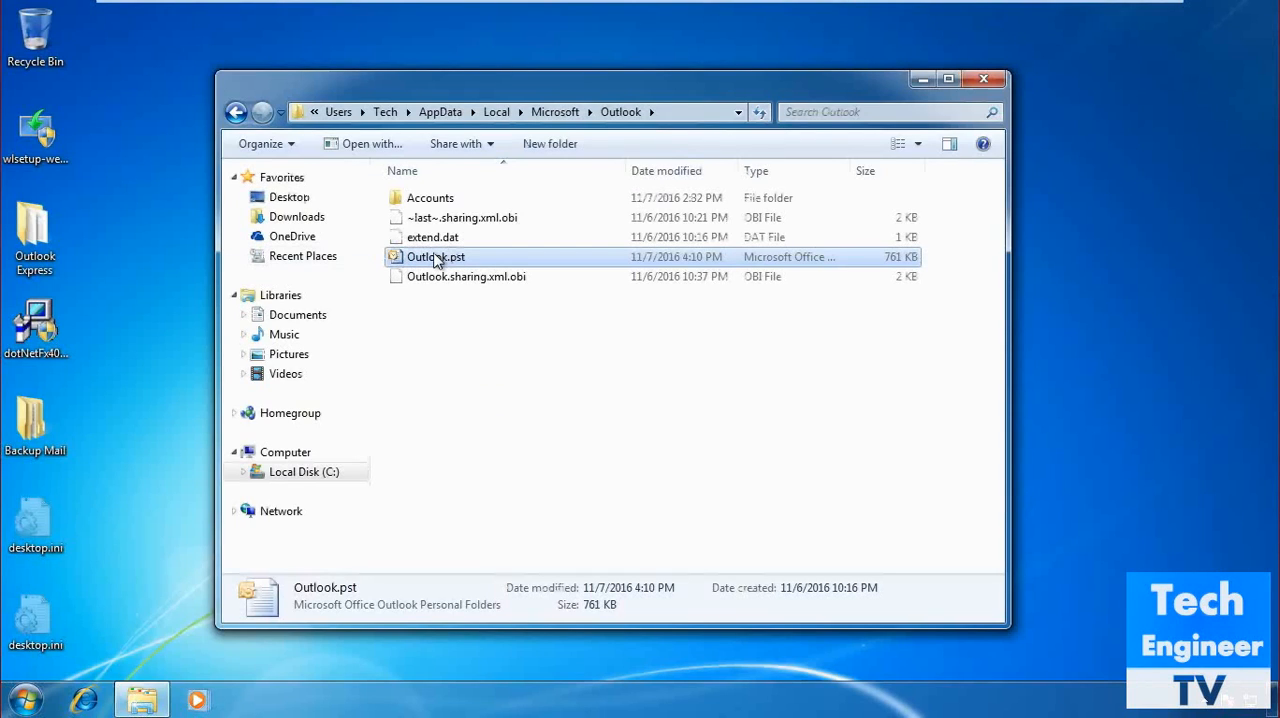
right_click(436, 260)
left_click(492, 396)
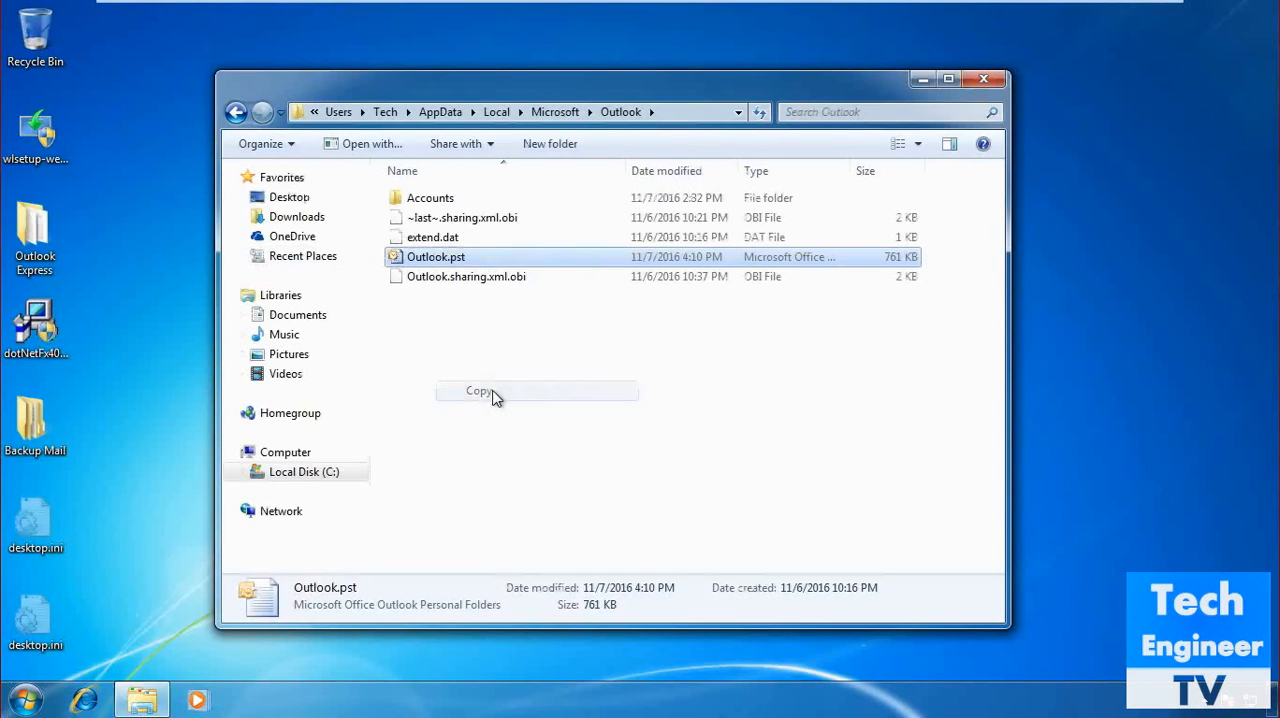
right_click(114, 31)
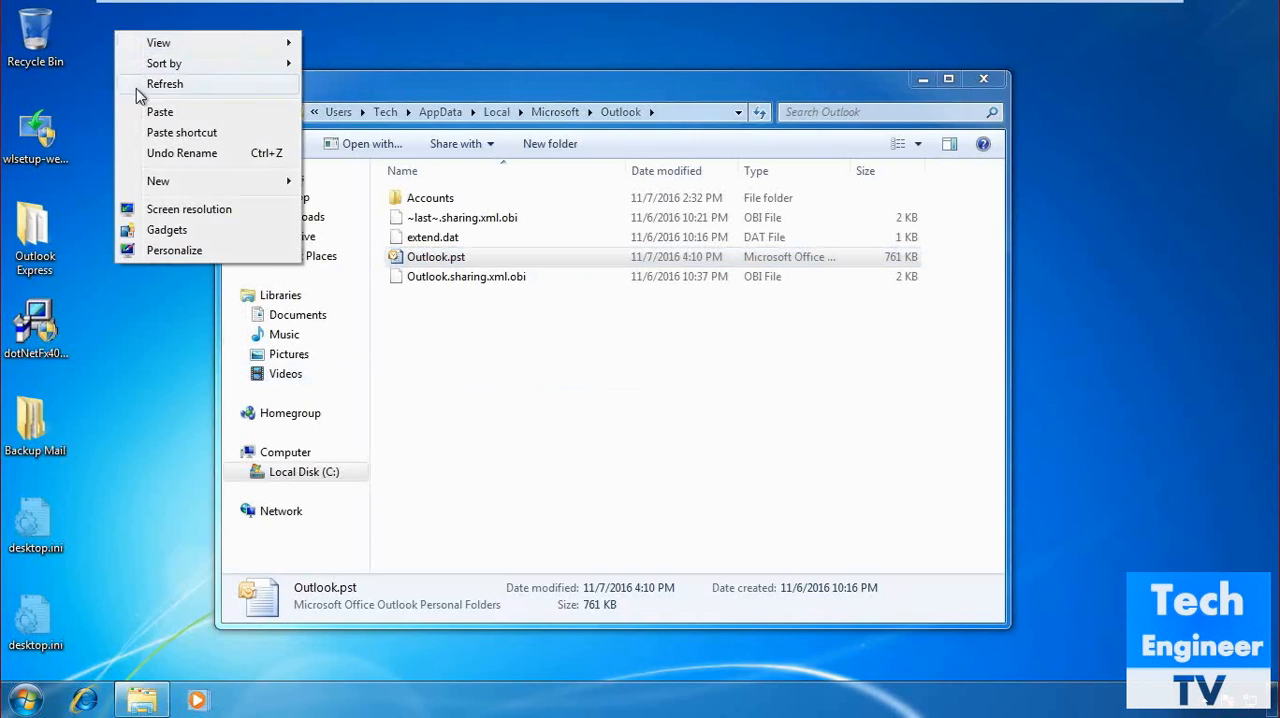
left_click(143, 113)
left_click(160, 133)
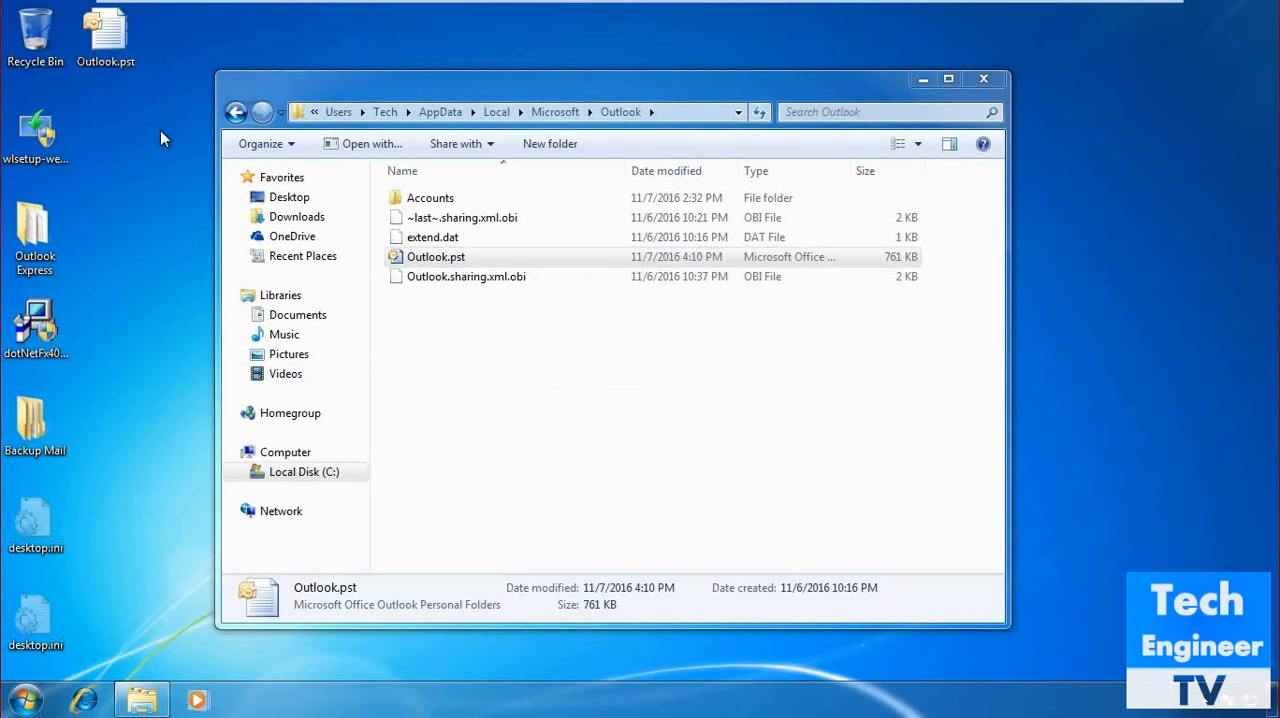
left_click(989, 78)
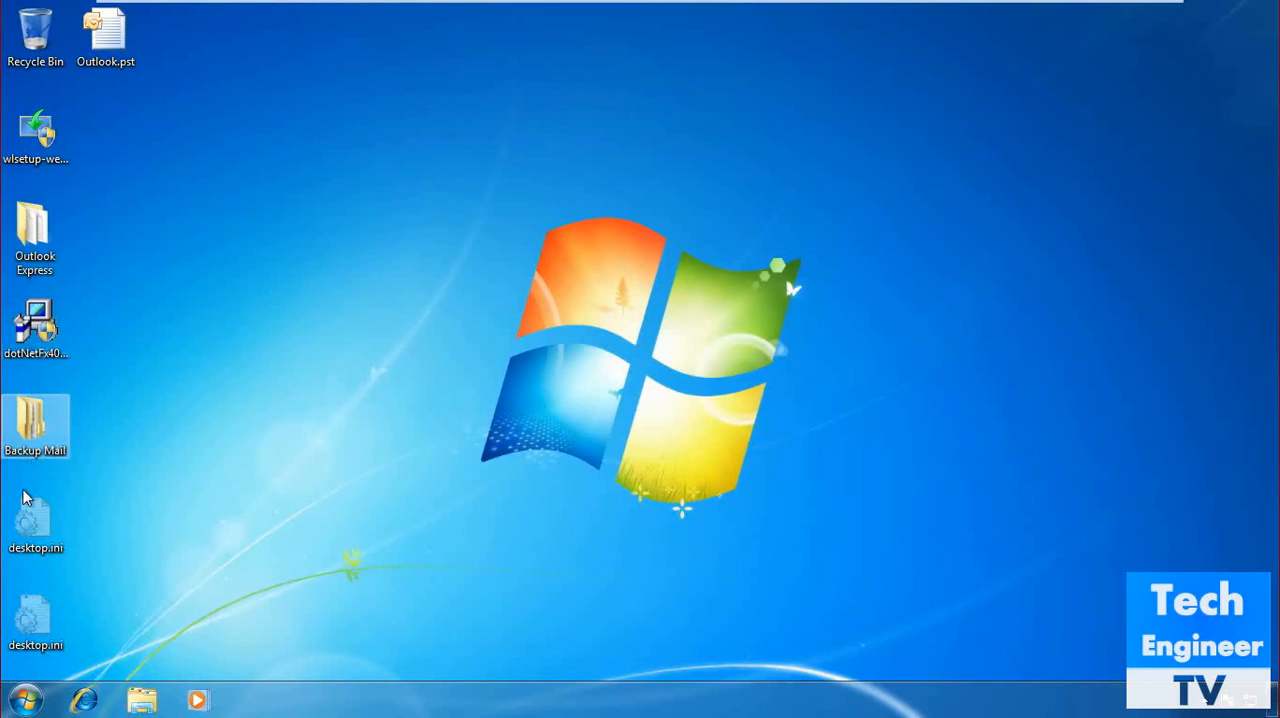
Set the folder options to hide protected operating system files, extensions for known file types and empty drives.
left_click(26, 700)
left_click(305, 458)
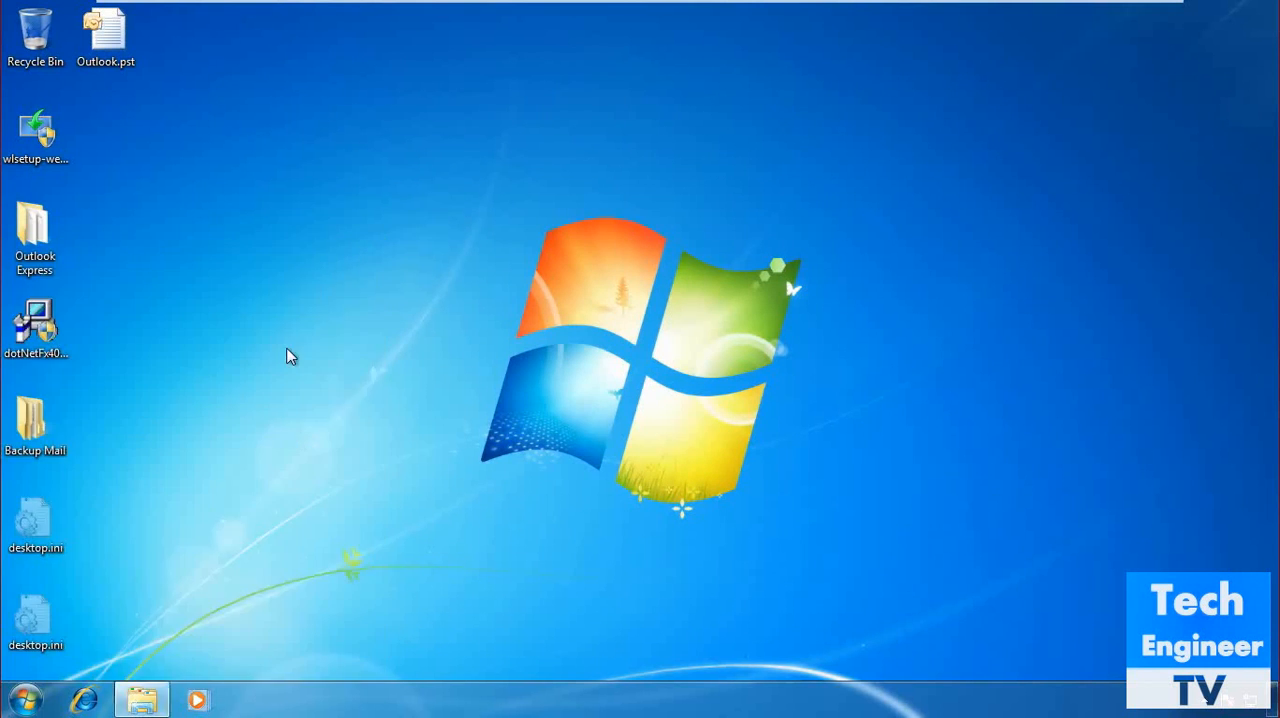
left_click(295, 148)
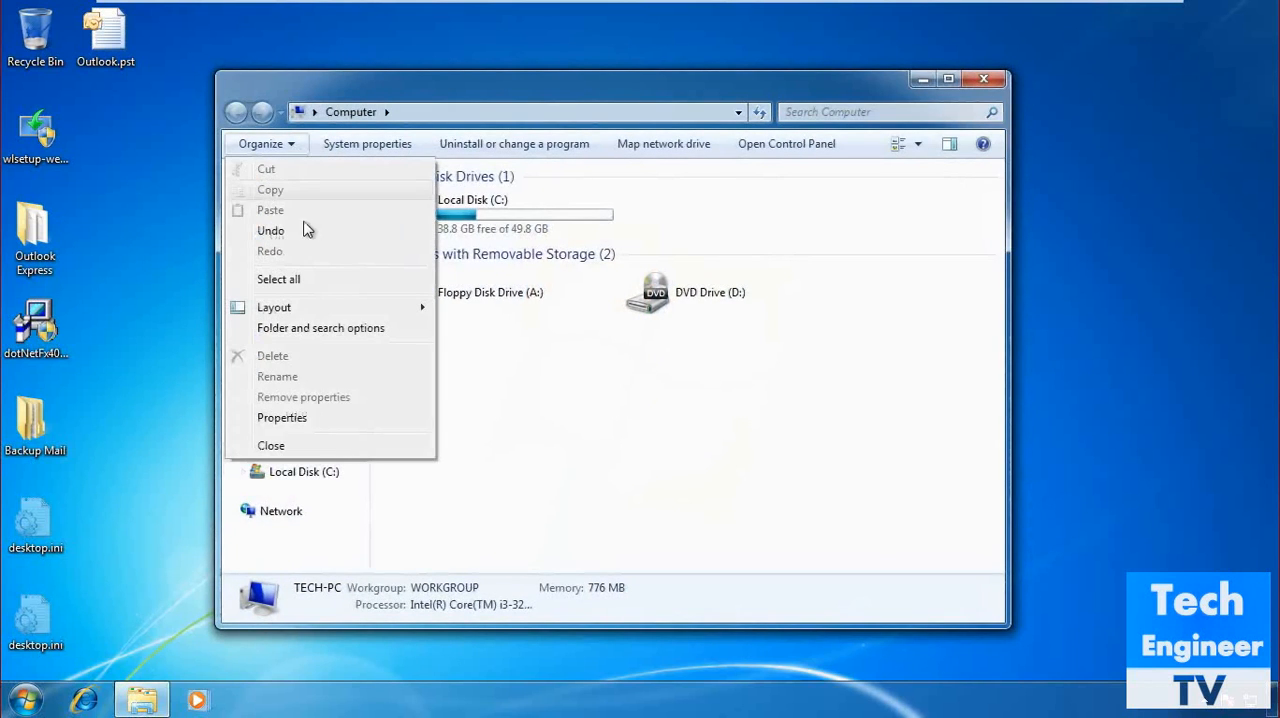
left_click(294, 329)
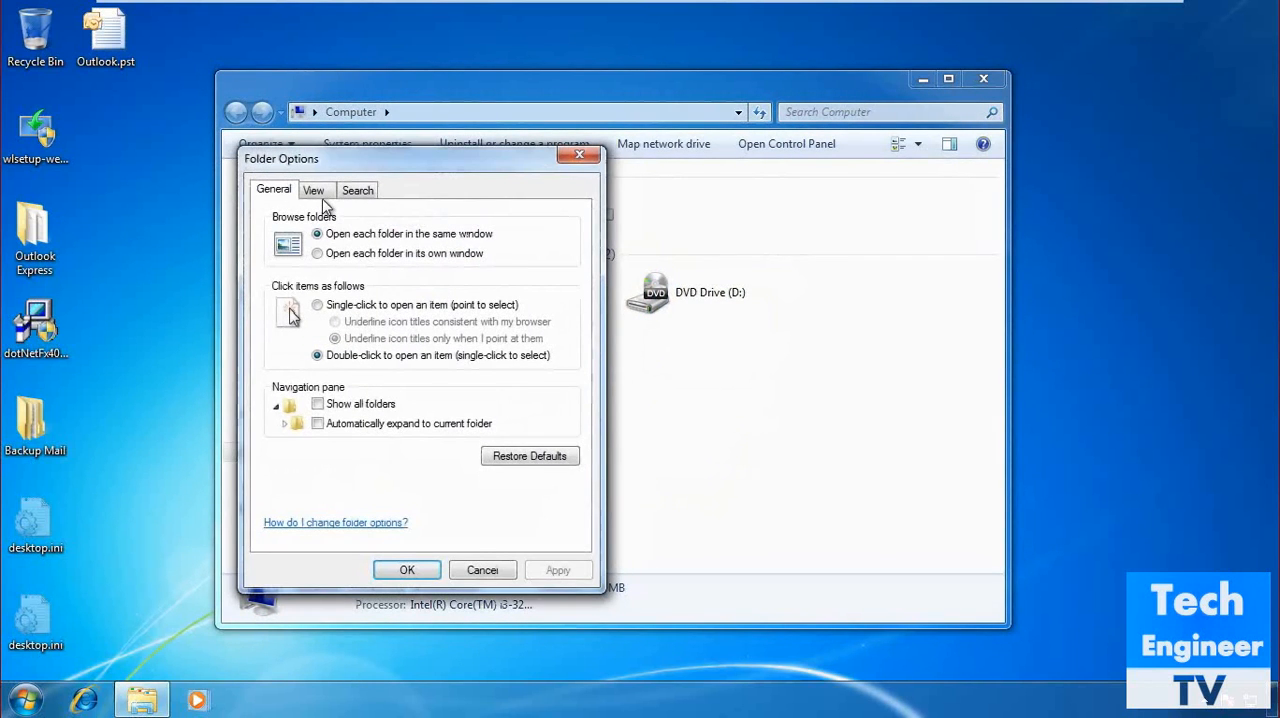
left_click(313, 190)
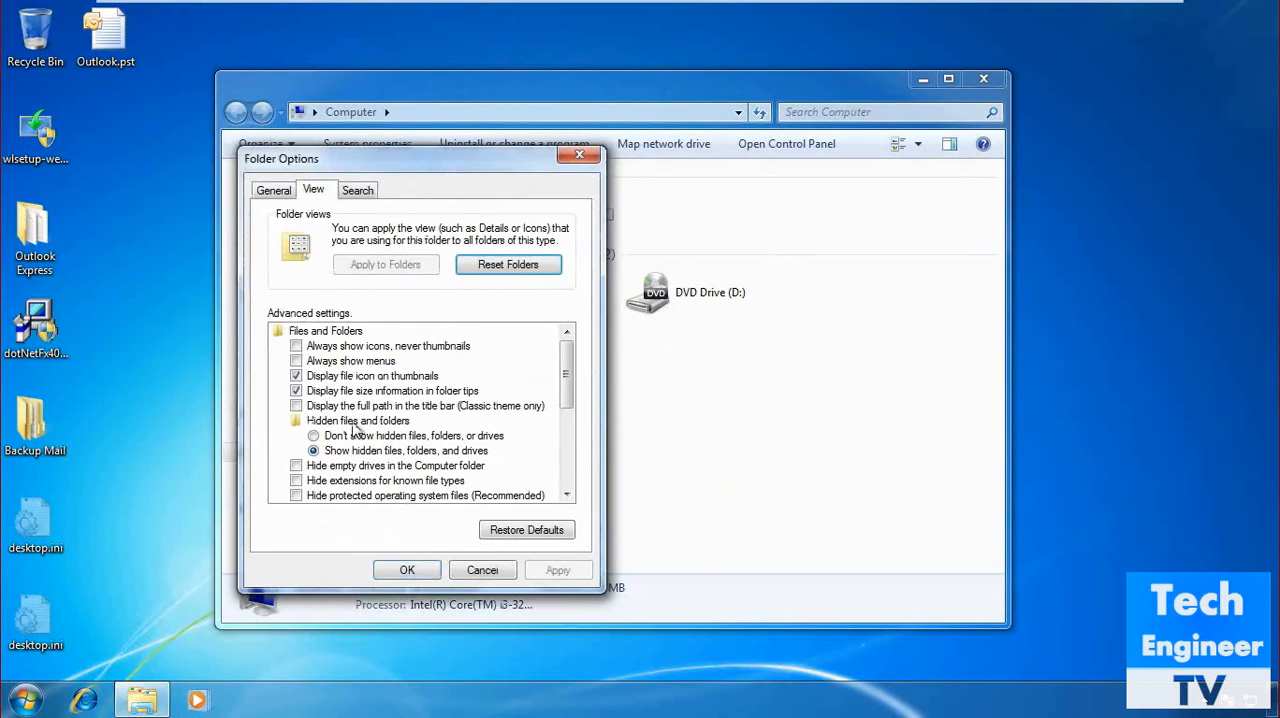
scroll(566, 410, "down", 1)
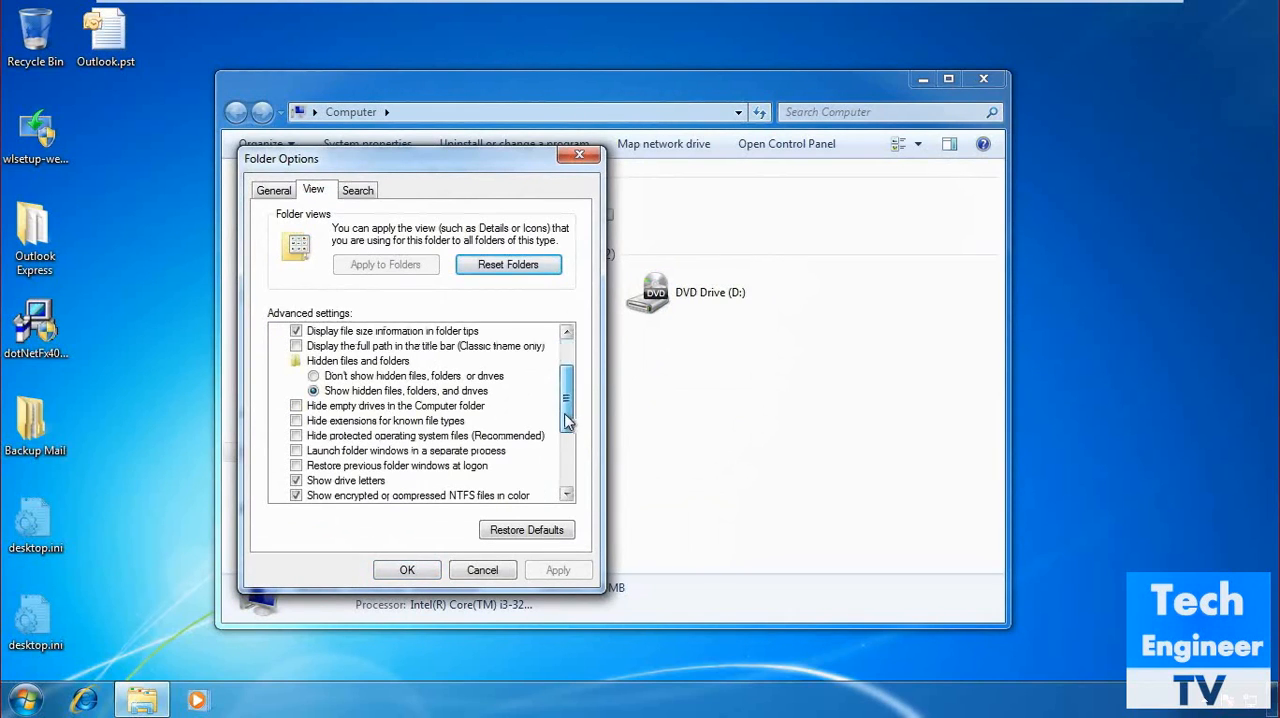
left_click(296, 436)
left_click(296, 421)
left_click(296, 406)
Choose not to show hidden files, folders, or drives, apply the folder options and close the Computer window.
left_click(314, 376)
left_click(556, 570)
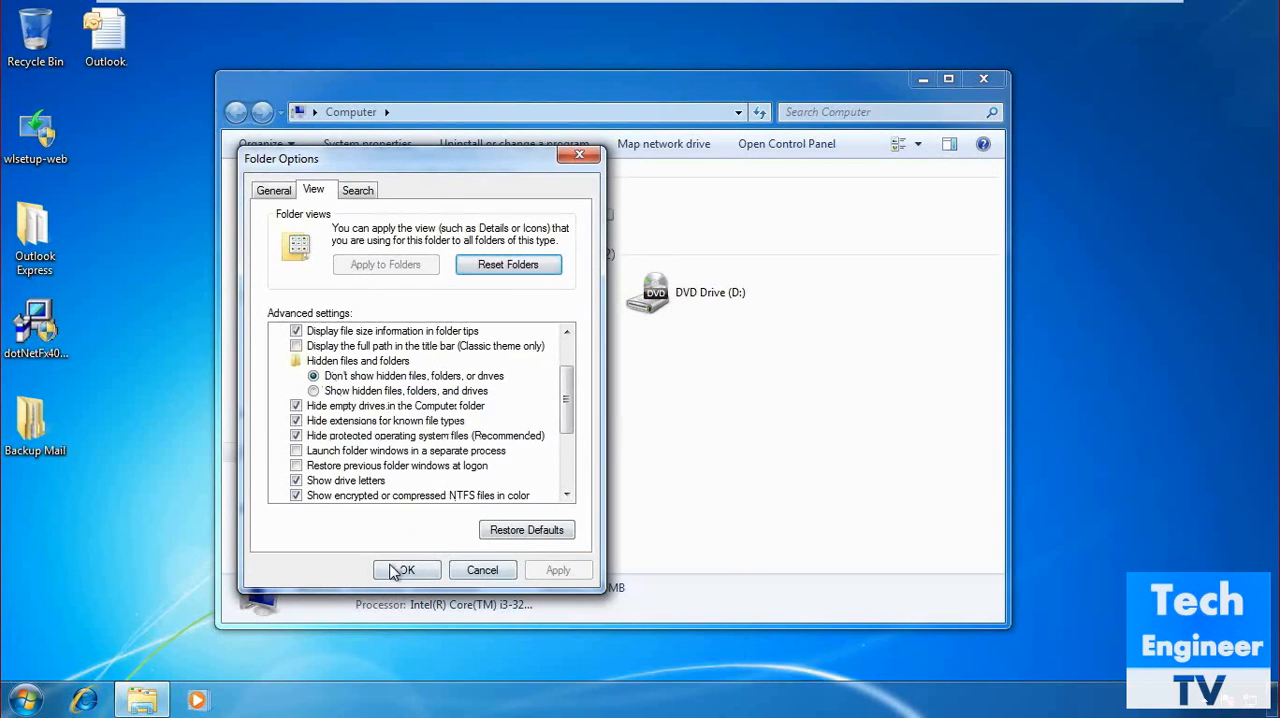
left_click(396, 569)
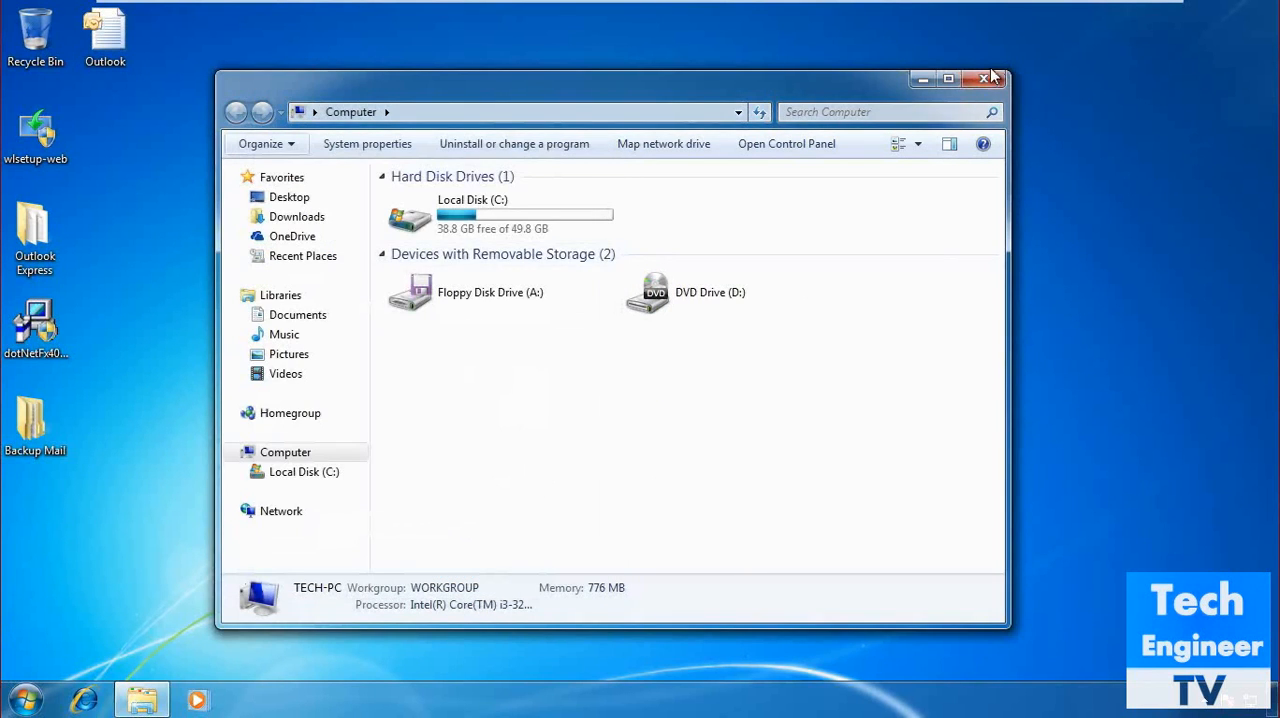
left_click(983, 78)
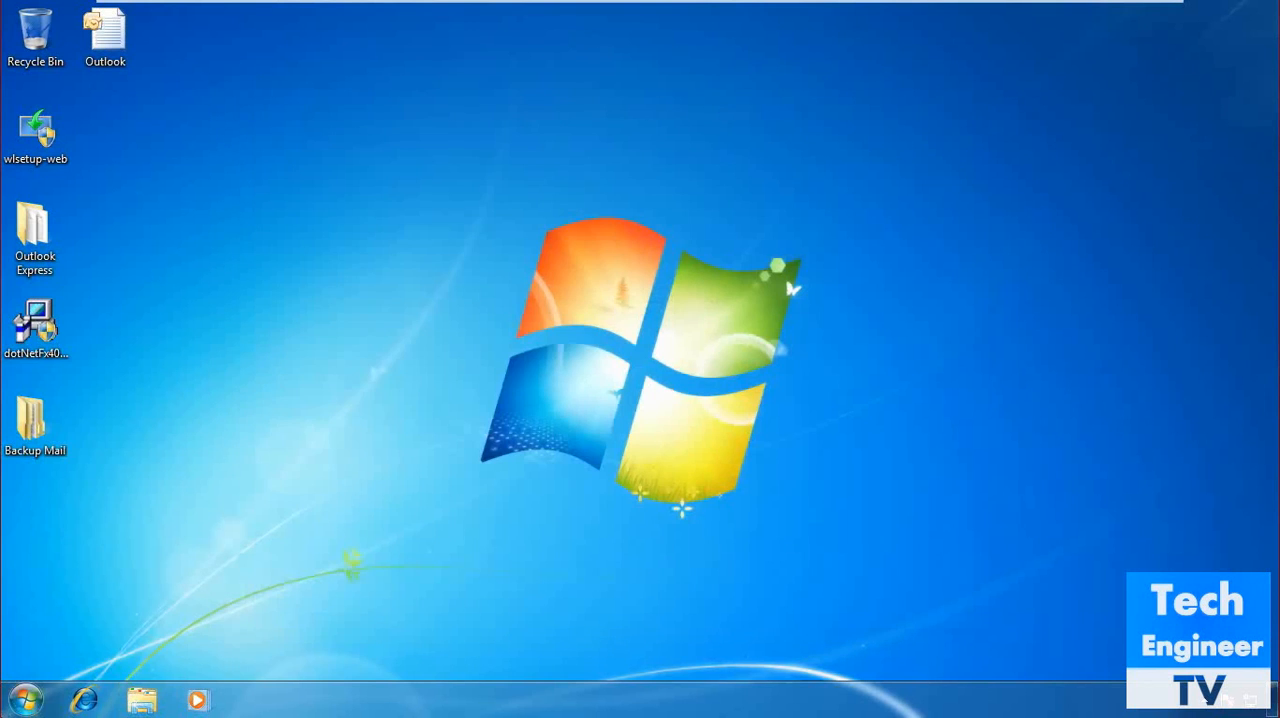
Switch to Microsoft Office Outlook 2007 and maximize its window.
key("super")
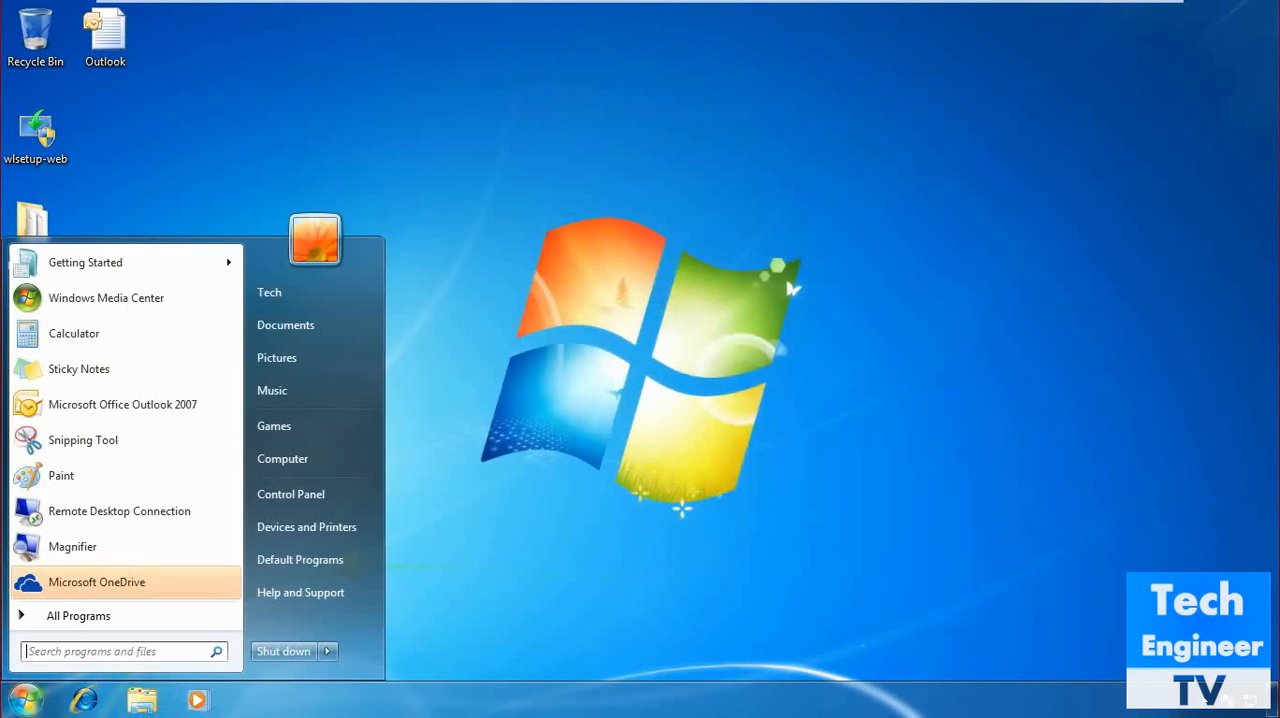
left_click(159, 403)
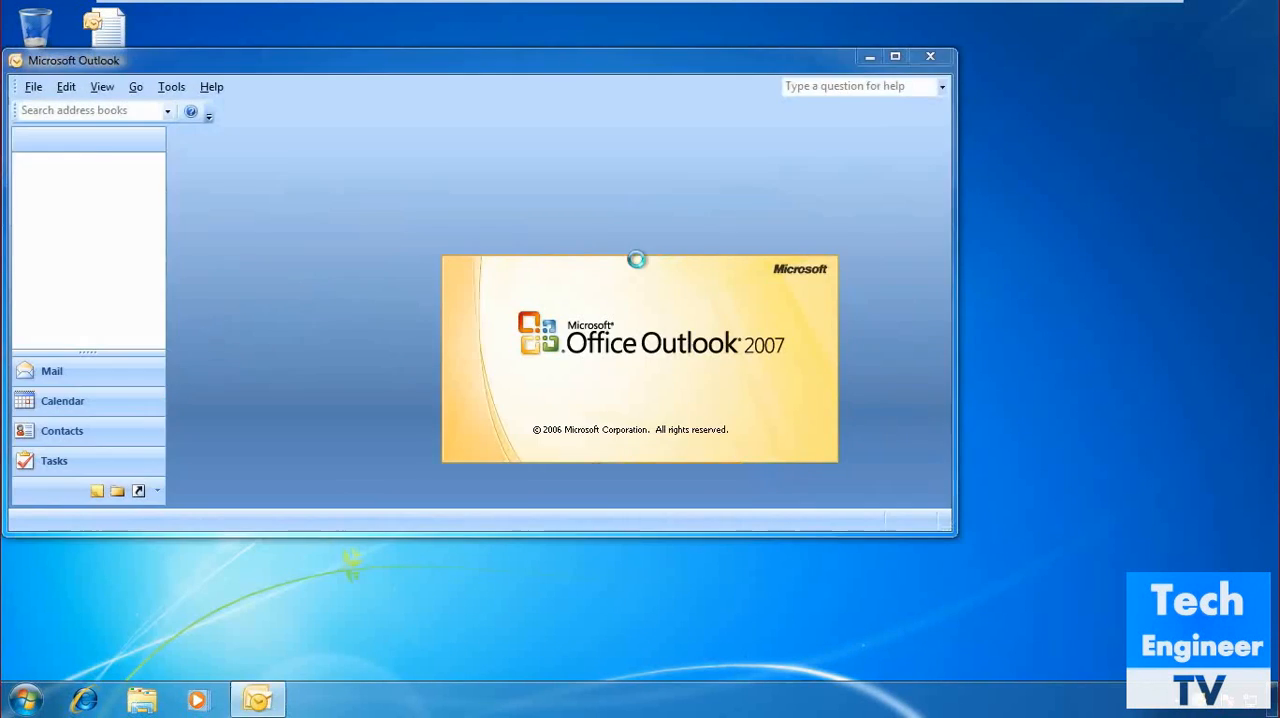
left_click(895, 57)
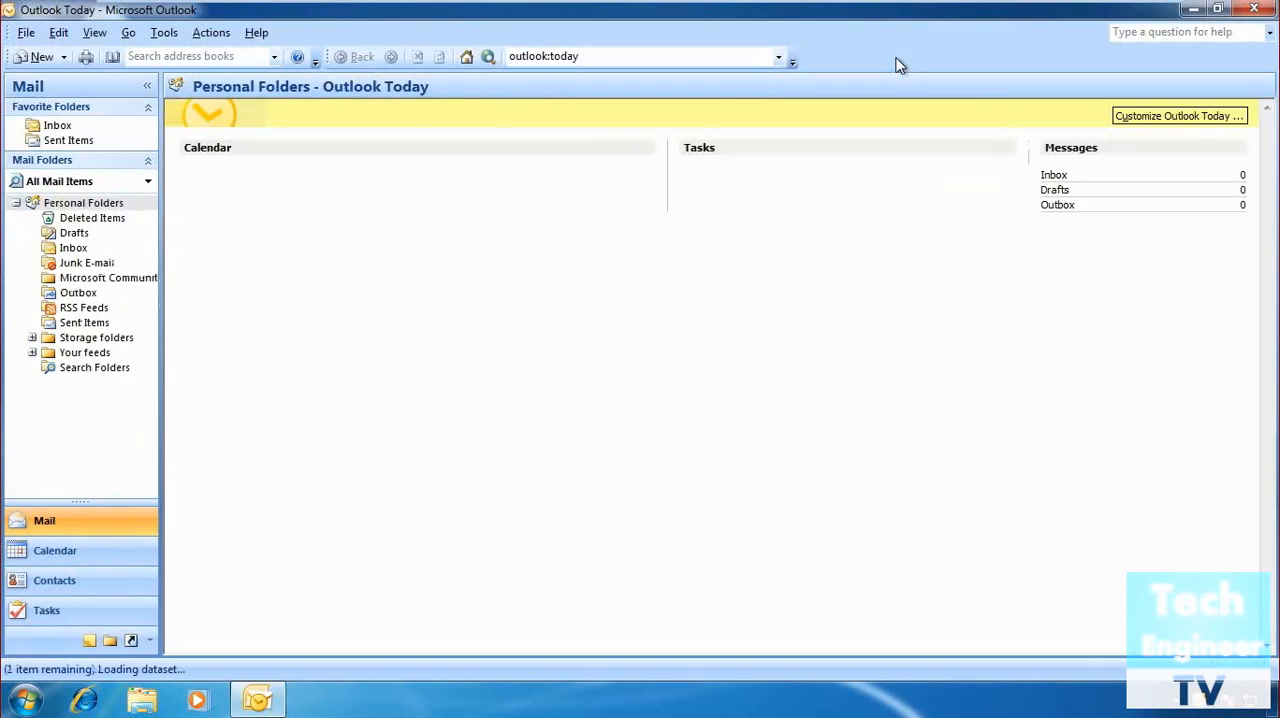
Start an import from another program or file and choose Personal Folder File (.pst) as the file type.
left_click(24, 36)
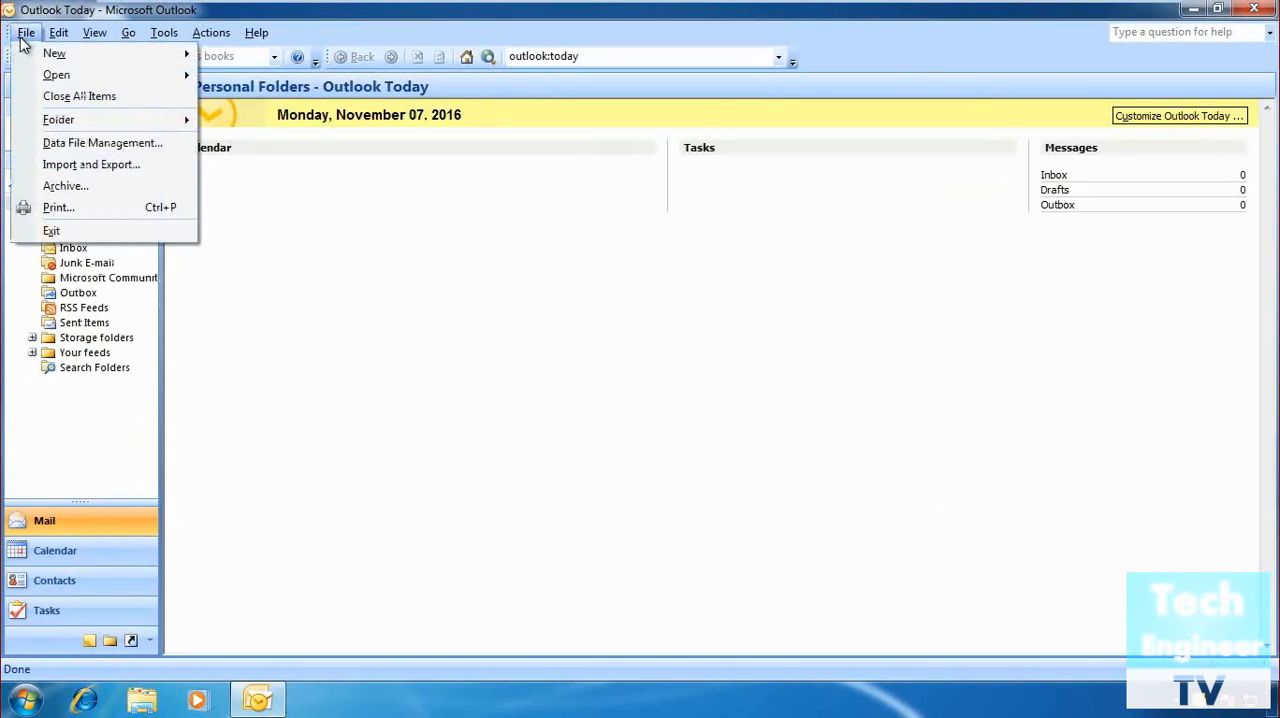
left_click(63, 168)
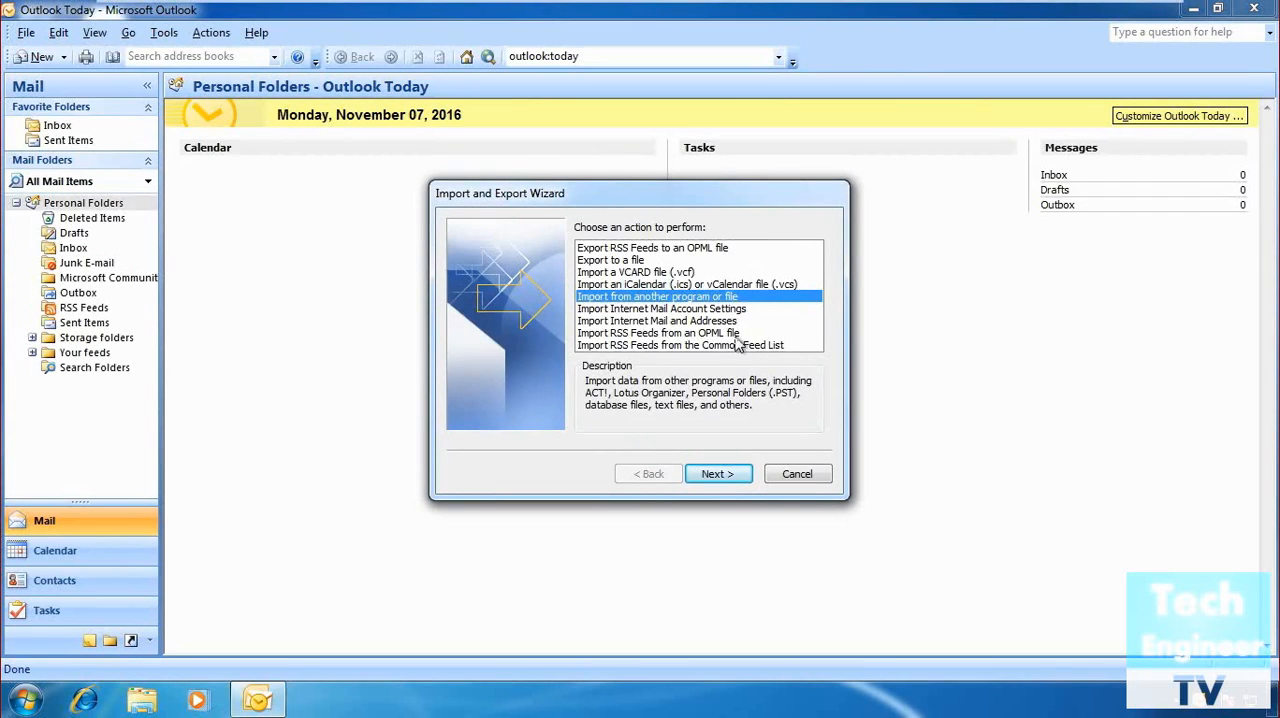
left_click(720, 334)
left_click(718, 296)
left_click(718, 474)
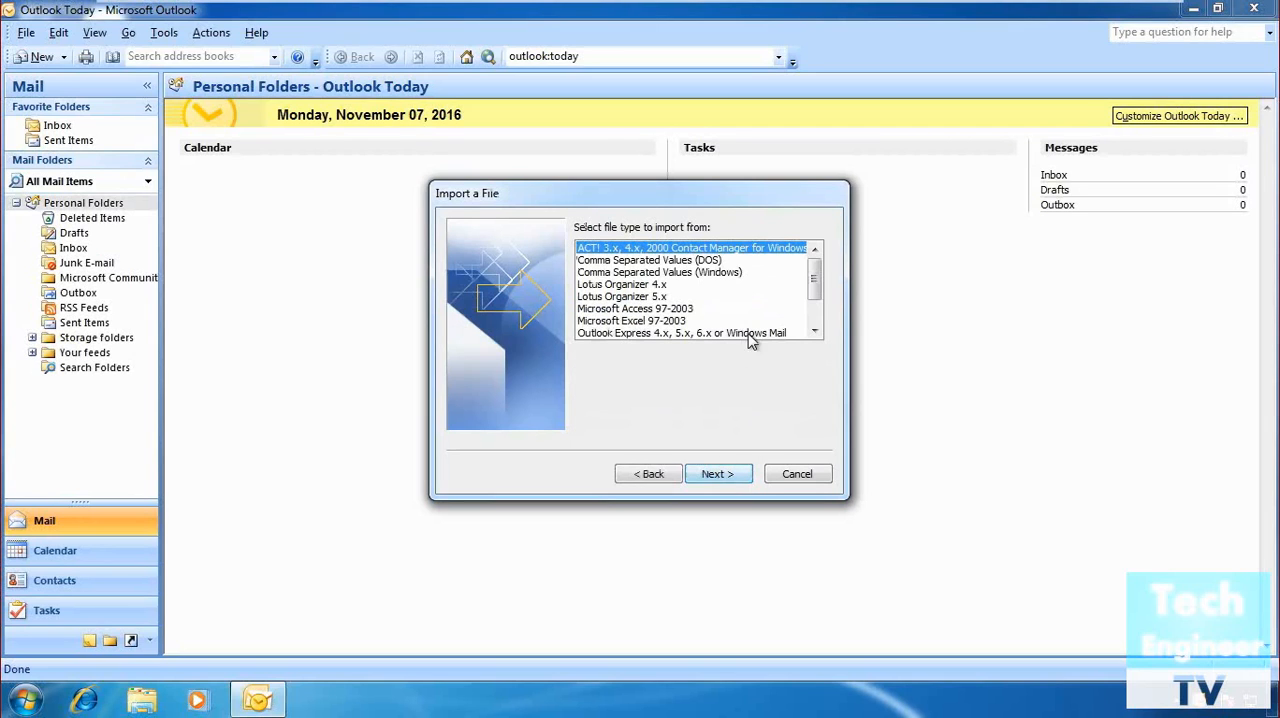
scroll(750, 322, "down", 2)
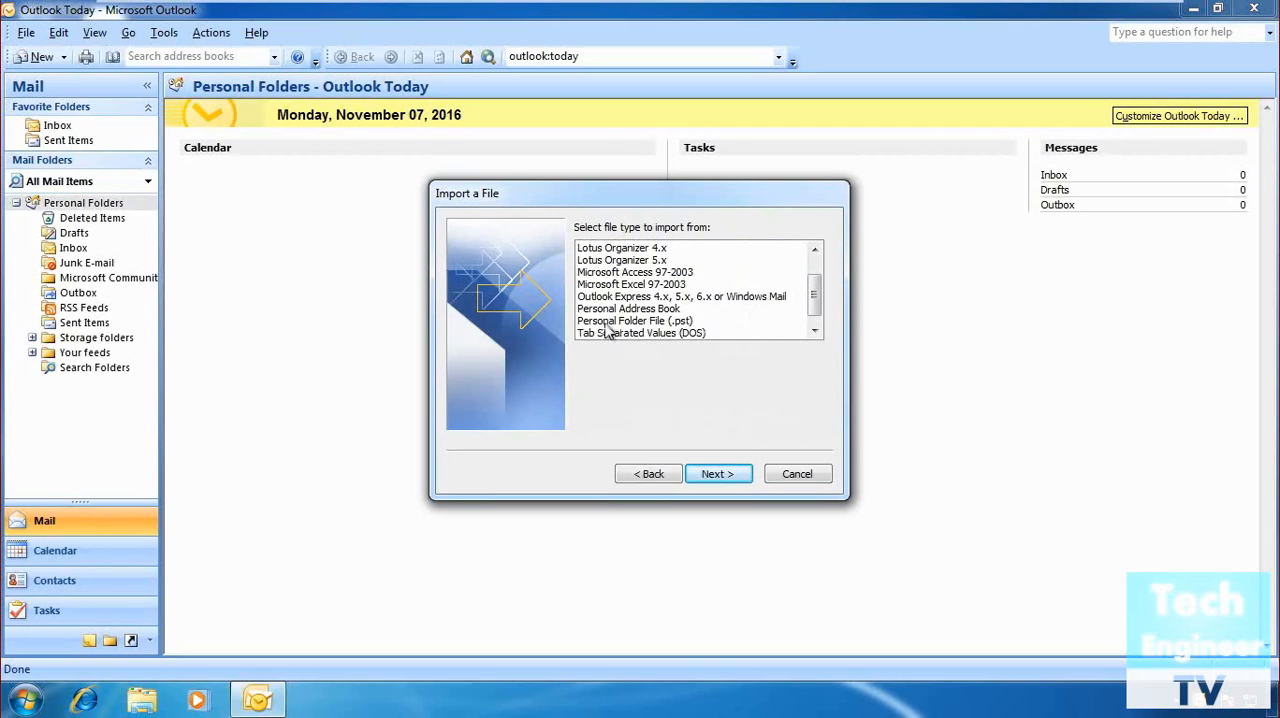
left_click(610, 321)
left_click(745, 473)
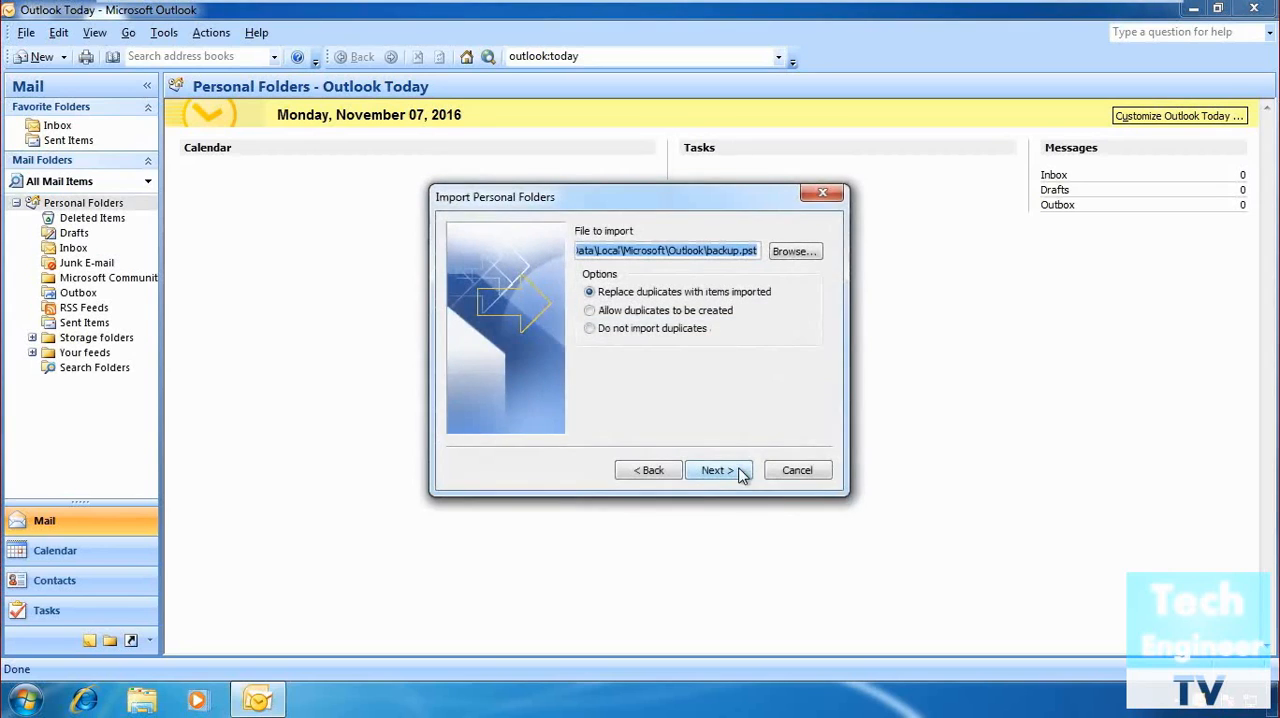
Choose the Outlook data file on the Desktop and import its Personal Folders, including subfolders, into the same folder in Personal Folders.
left_click(796, 252)
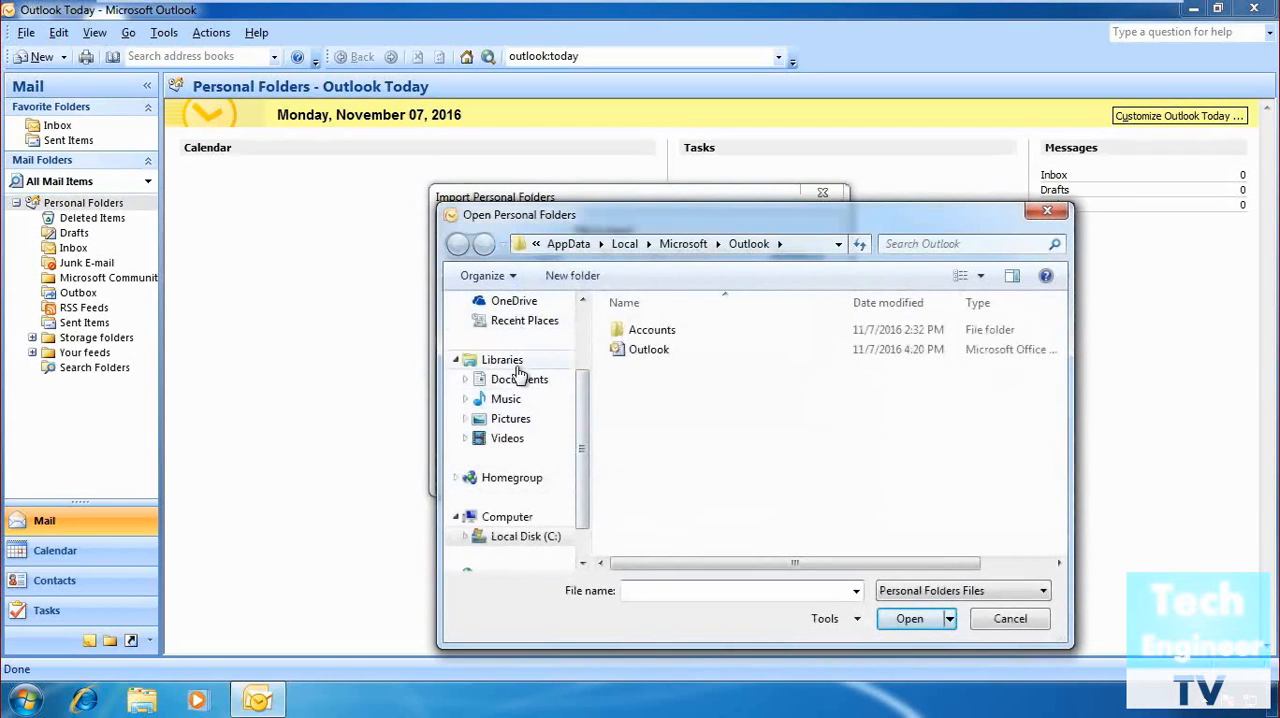
scroll(583, 422, "up", 2)
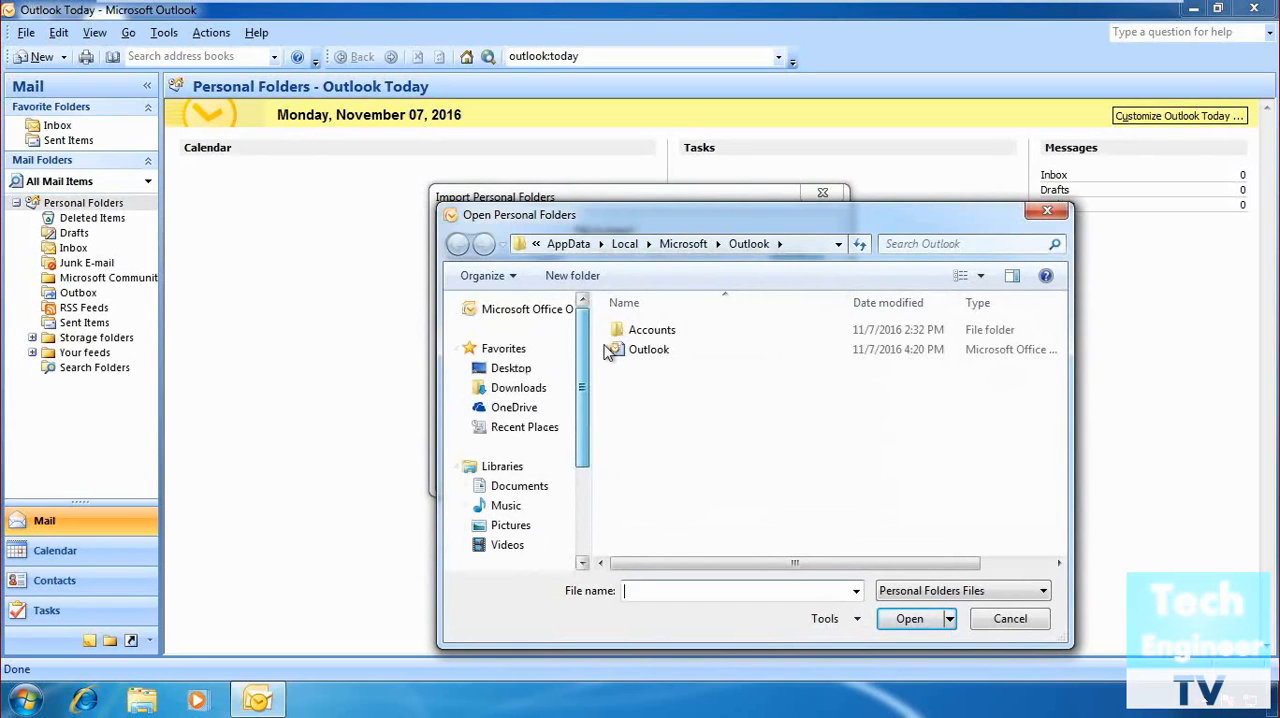
left_click(530, 368)
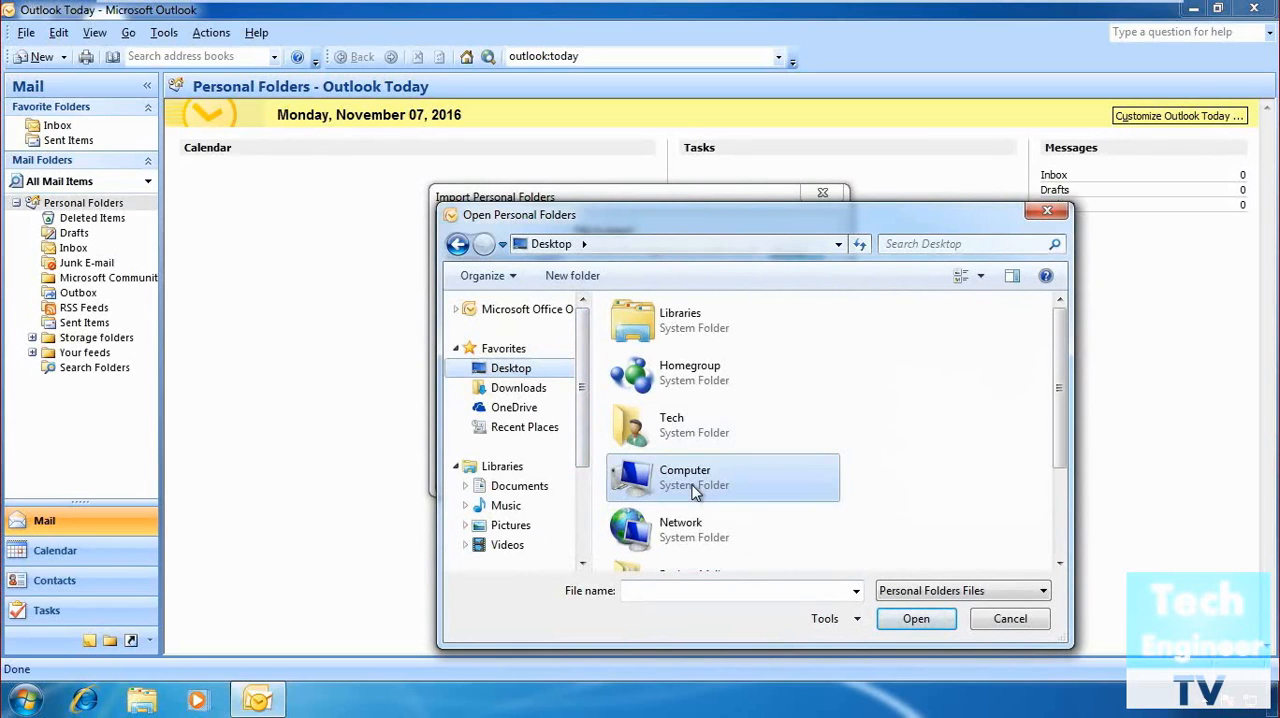
scroll(583, 344, "down", 3)
left_click_drag(1052, 414, 1062, 530)
left_click(700, 545)
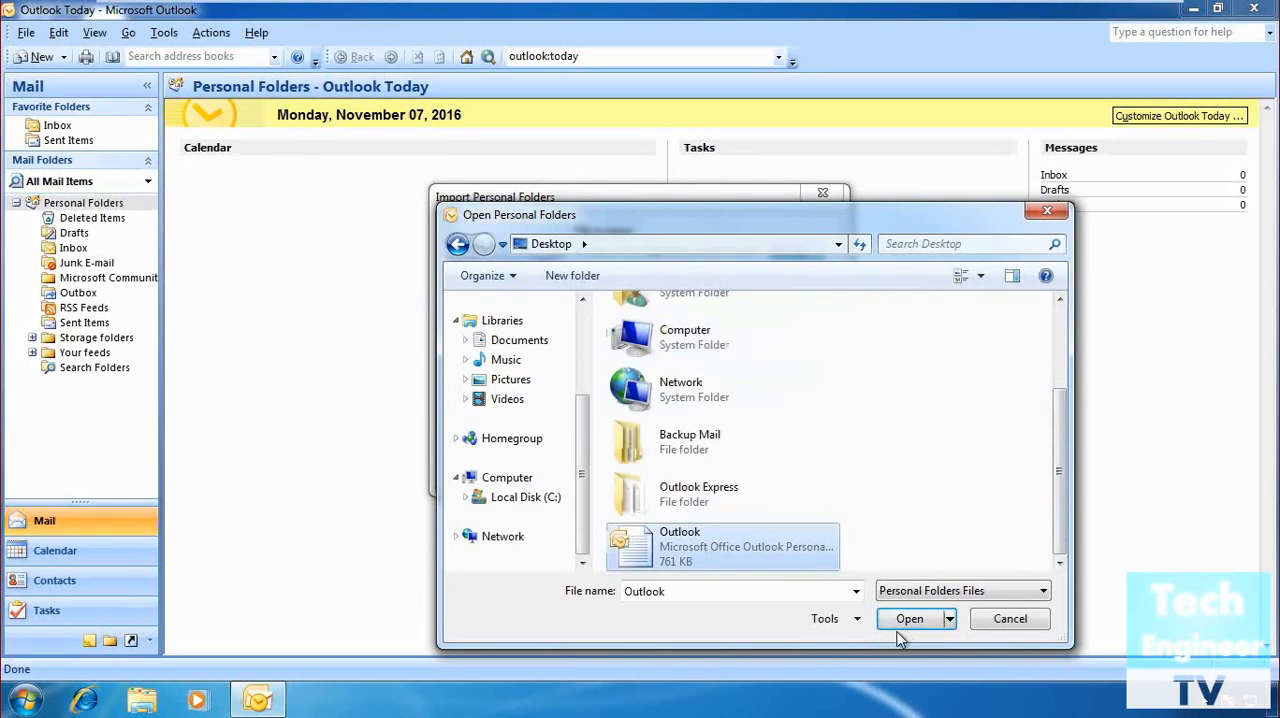
left_click(912, 620)
left_click(718, 470)
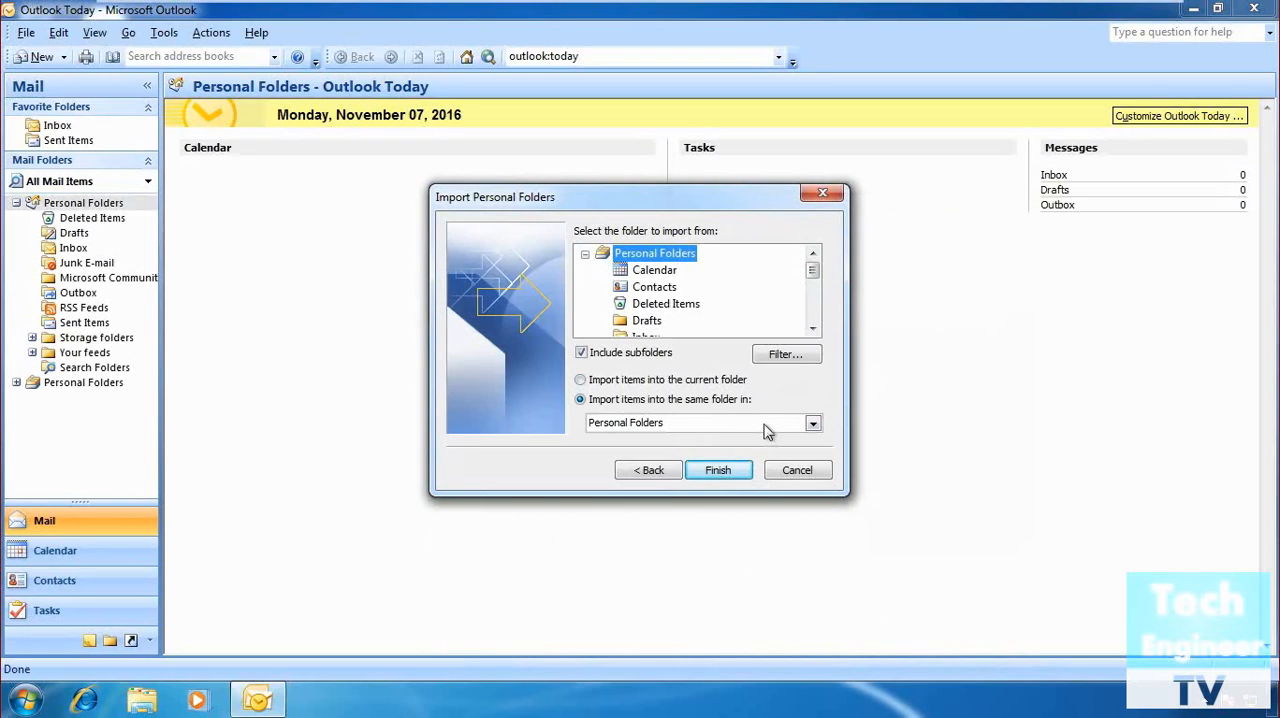
left_click(718, 470)
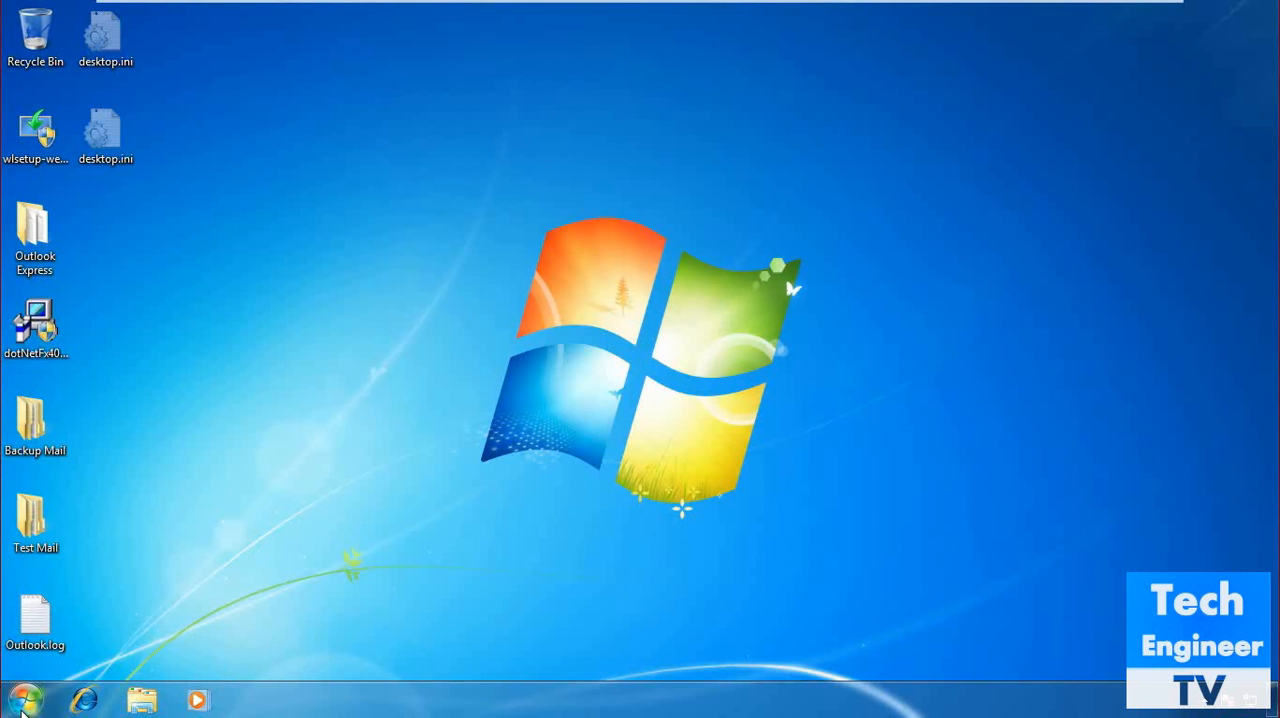
Launch Microsoft Office Outlook 2007 from the Microsoft Office program group.
left_click(24, 702)
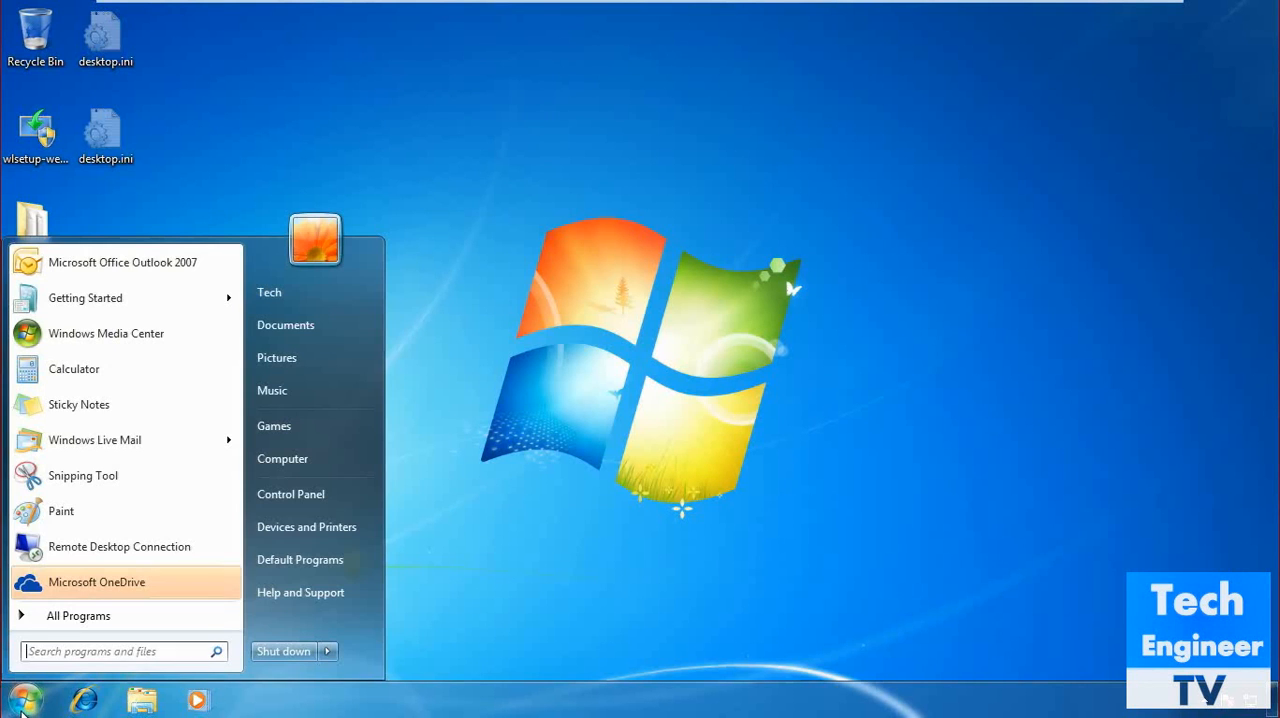
left_click(70, 618)
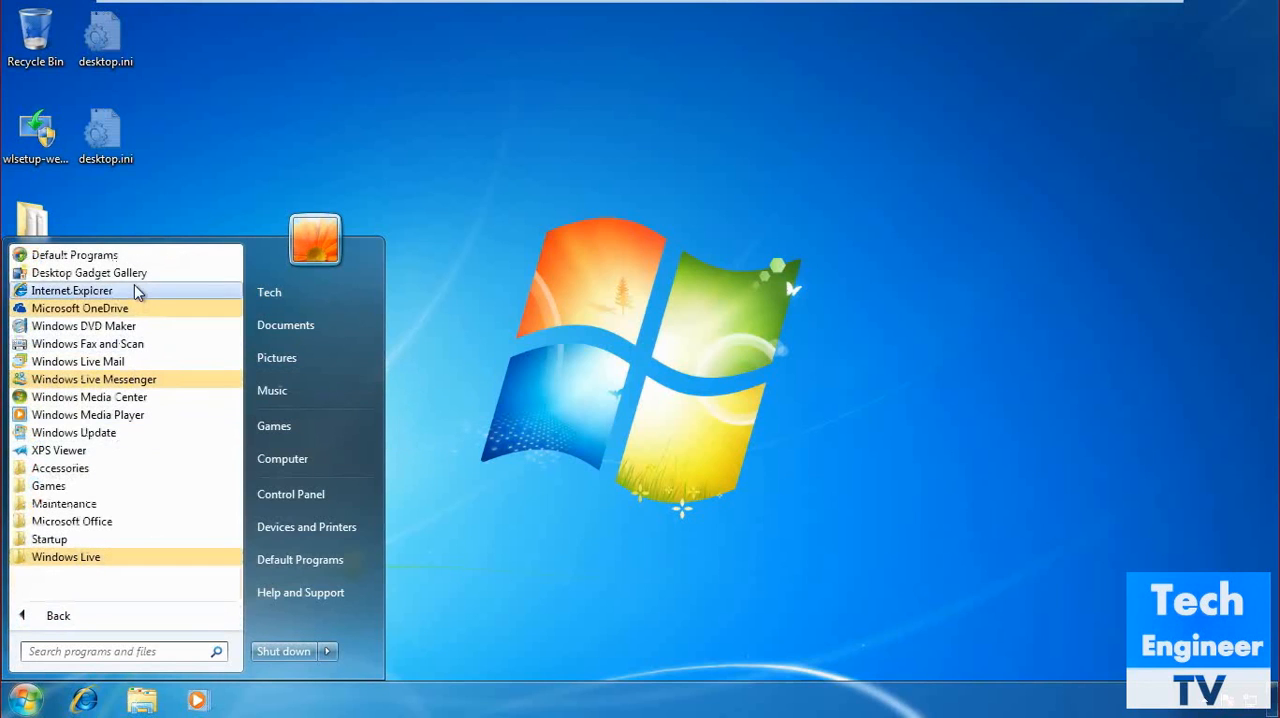
left_click(85, 522)
left_click(83, 534)
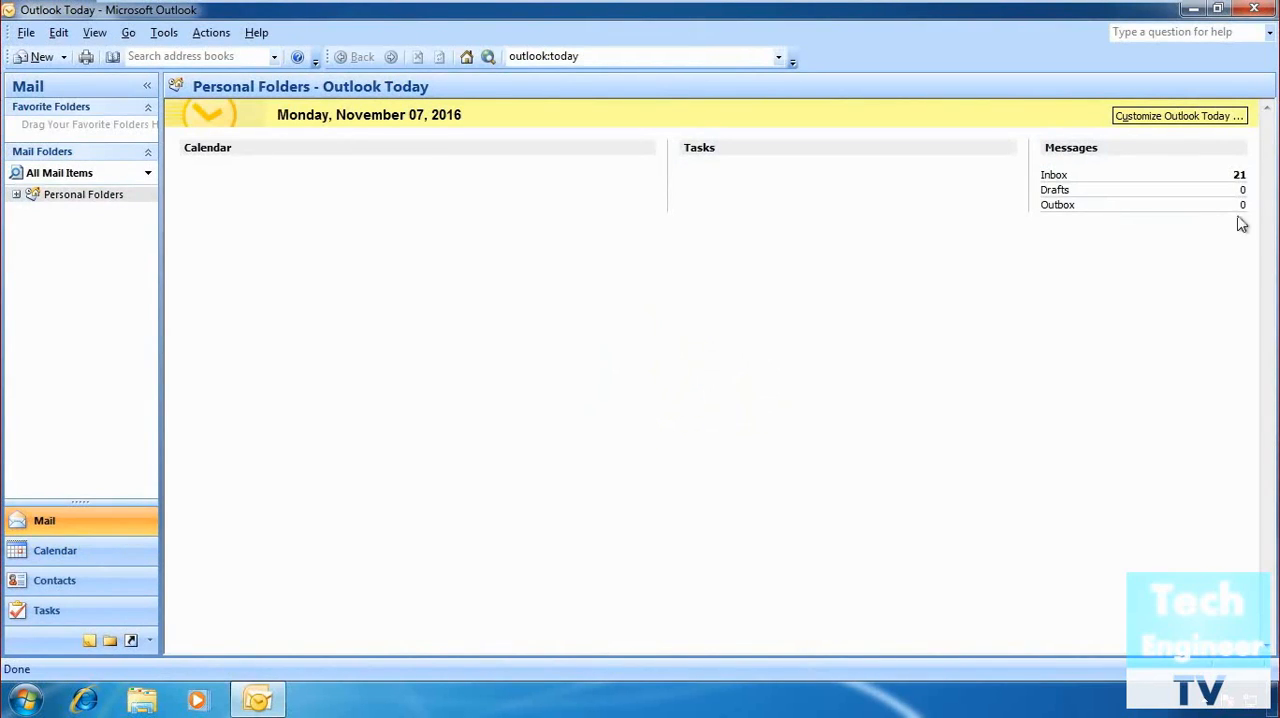
Expand Personal Folders and look through the messages in the Inbox.
double_click(47, 197)
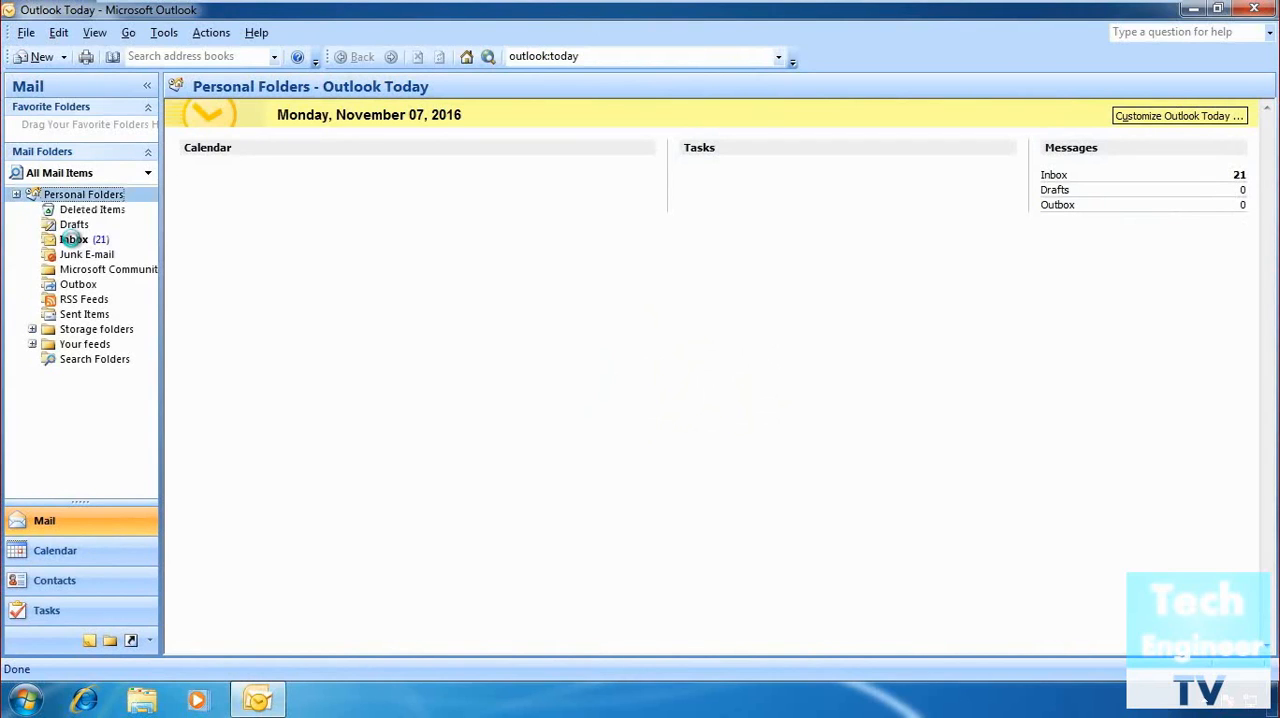
left_click(72, 243)
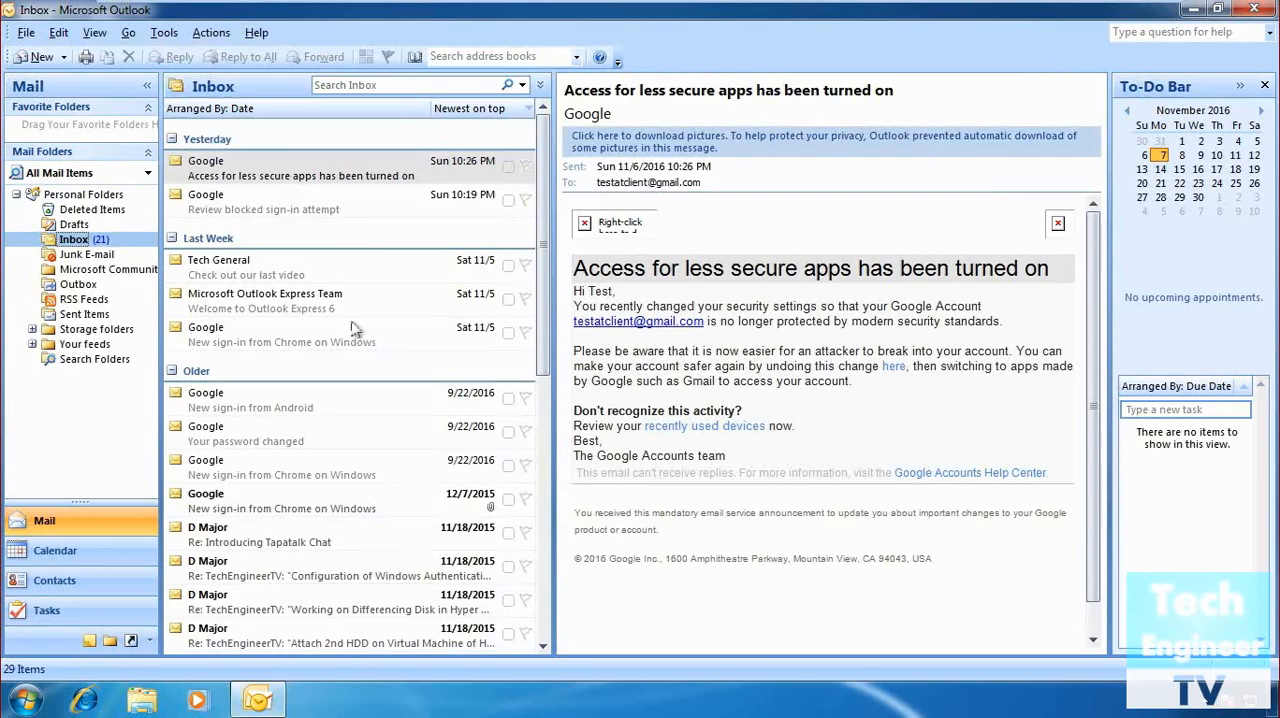
scroll(345, 535, "down", 1)
scroll(345, 535, "up", 1)
Open Windows Live Mail to view its messages and switch back to the Outlook Inbox.
left_click(22, 702)
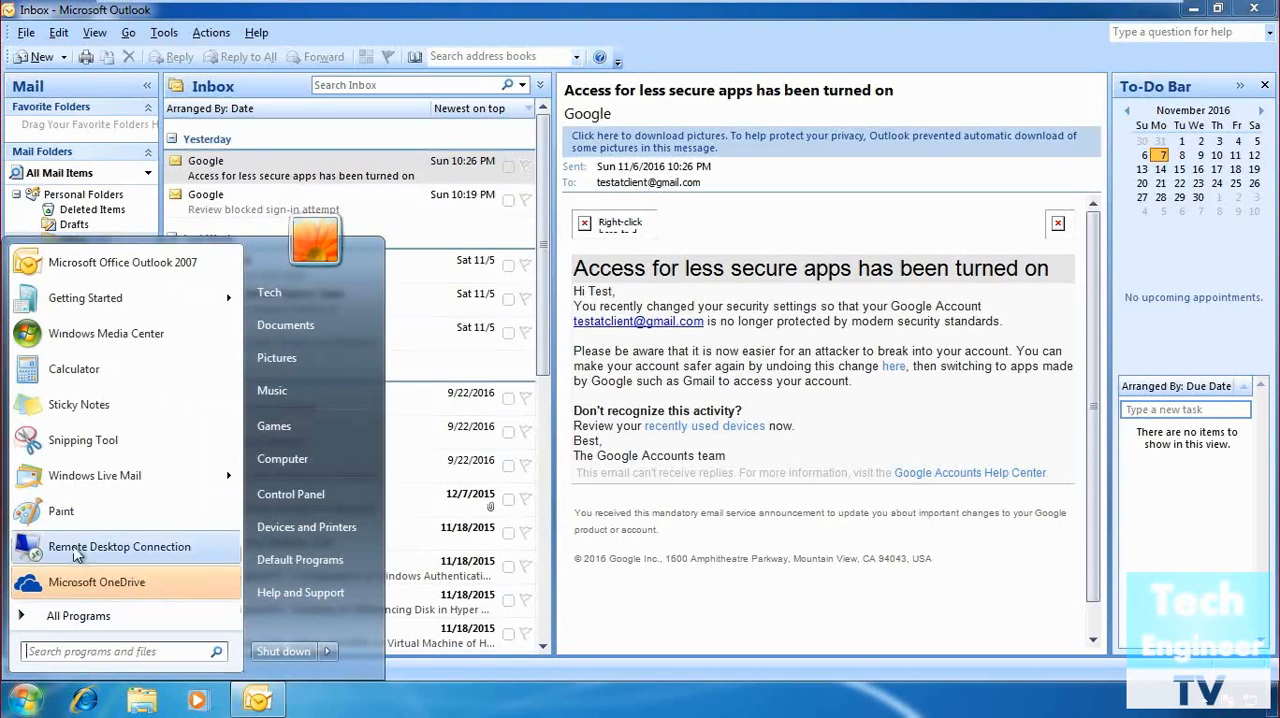
mouse_move(103, 481)
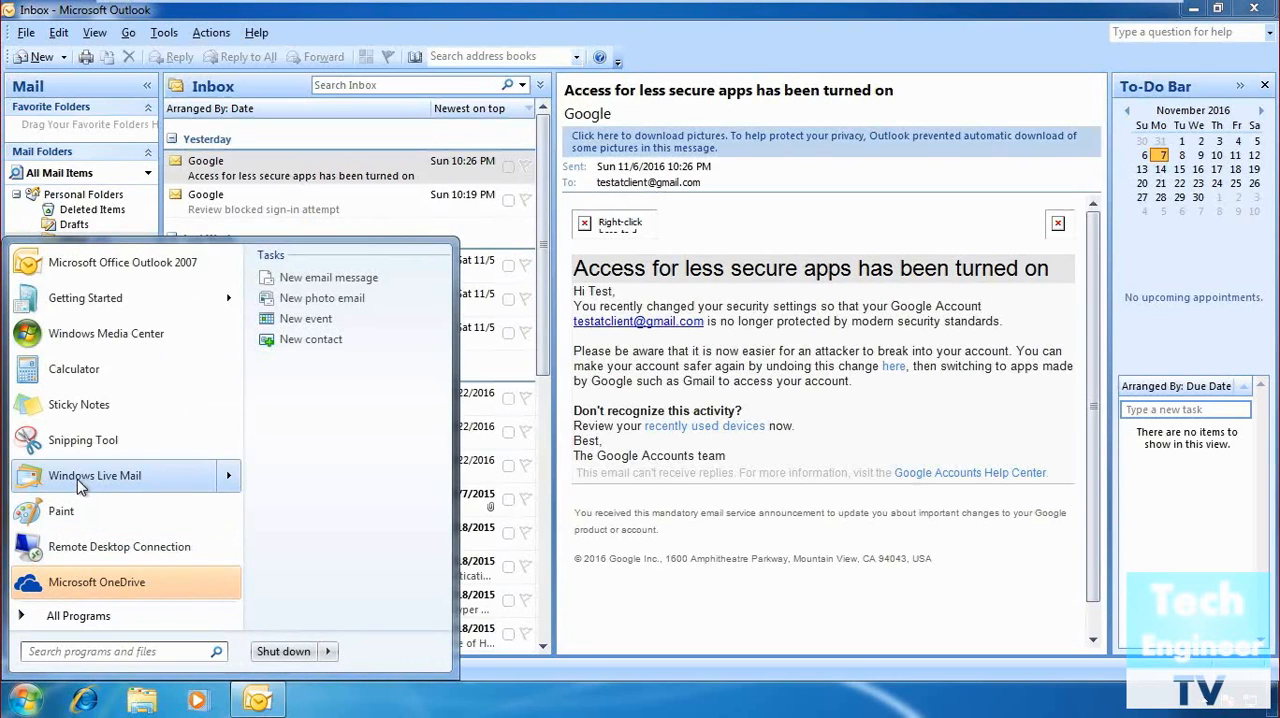
left_click(77, 479)
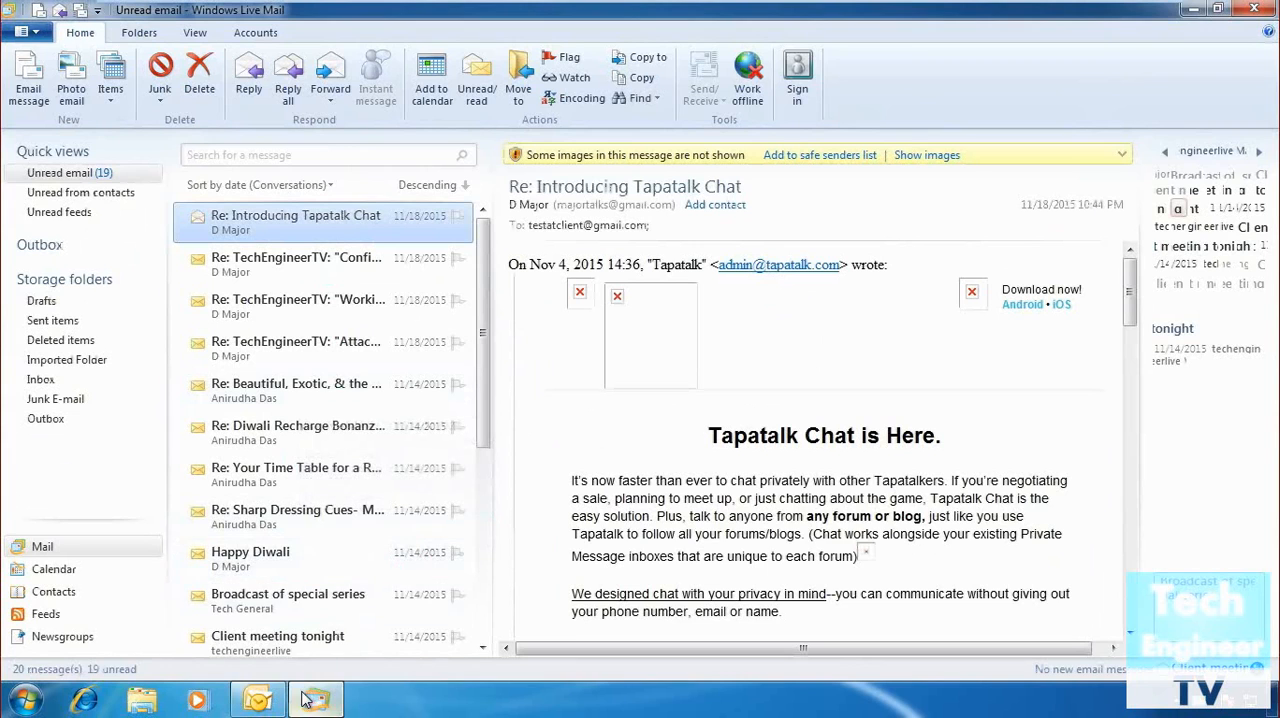
mouse_move(262, 700)
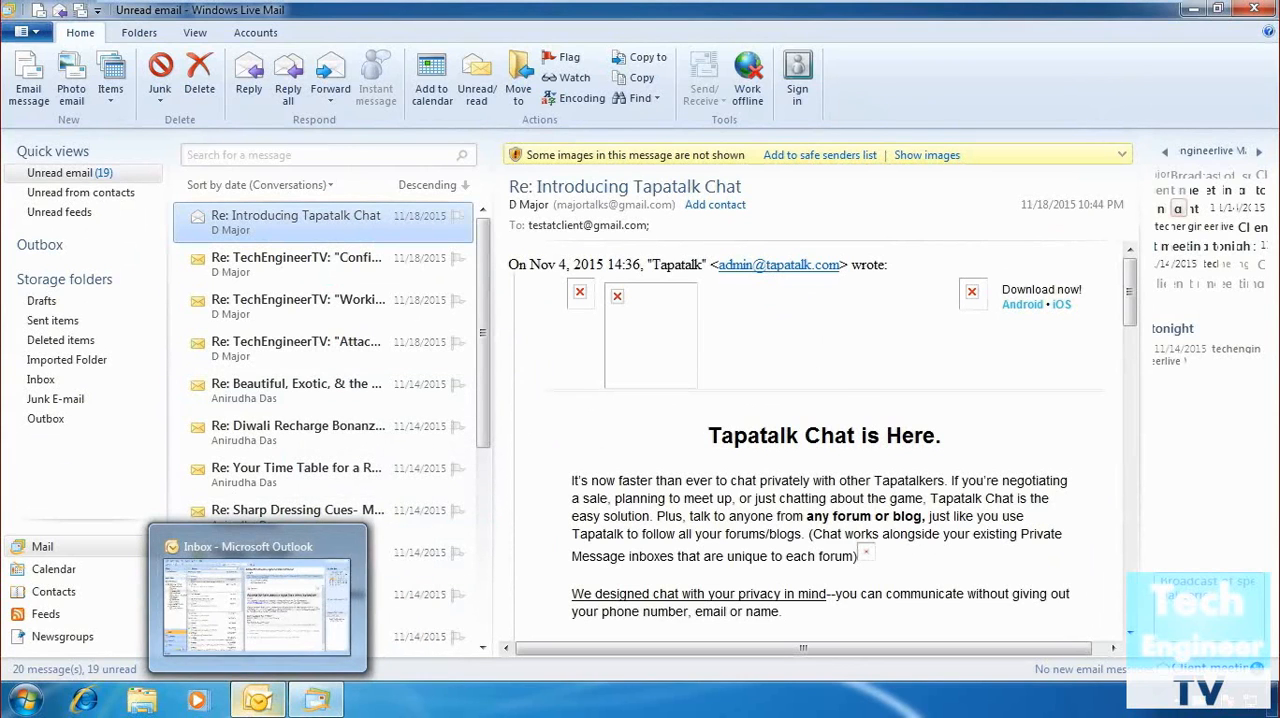
left_click(240, 686)
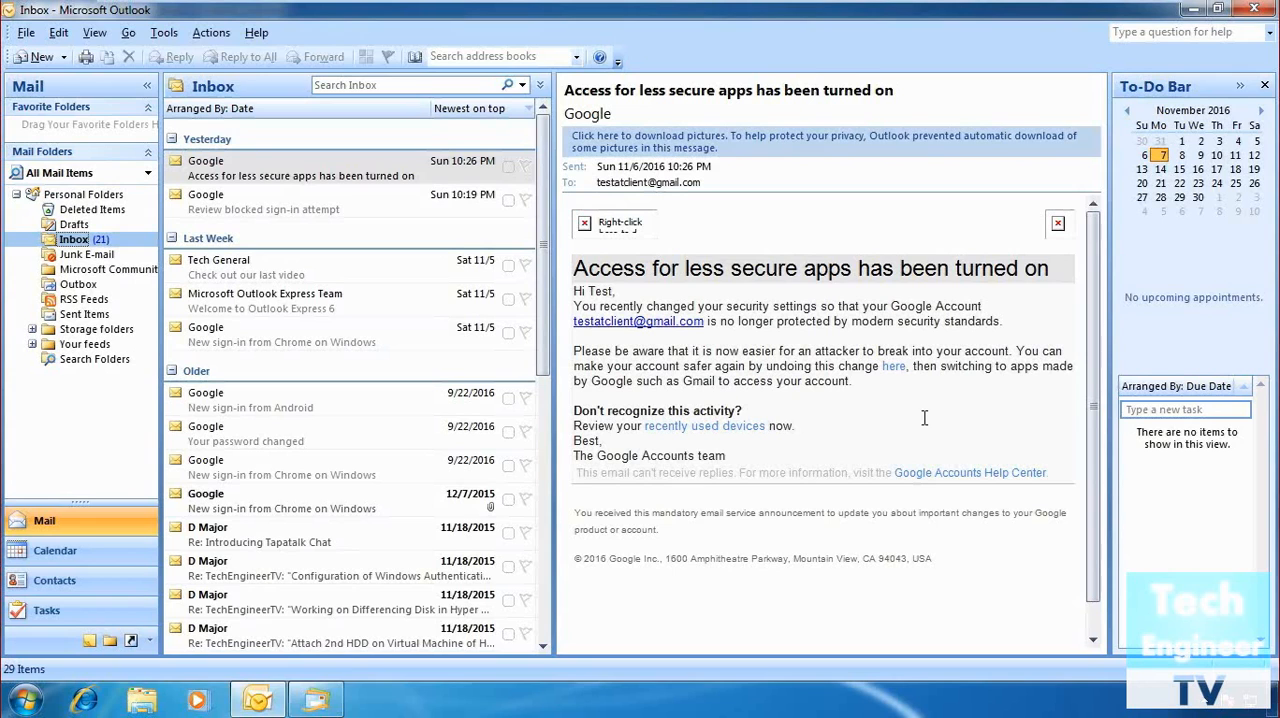
View the uninstall and repair options for Windows Essentials 2012 in Programs and Features and cancel the wizard.
left_click(26, 708)
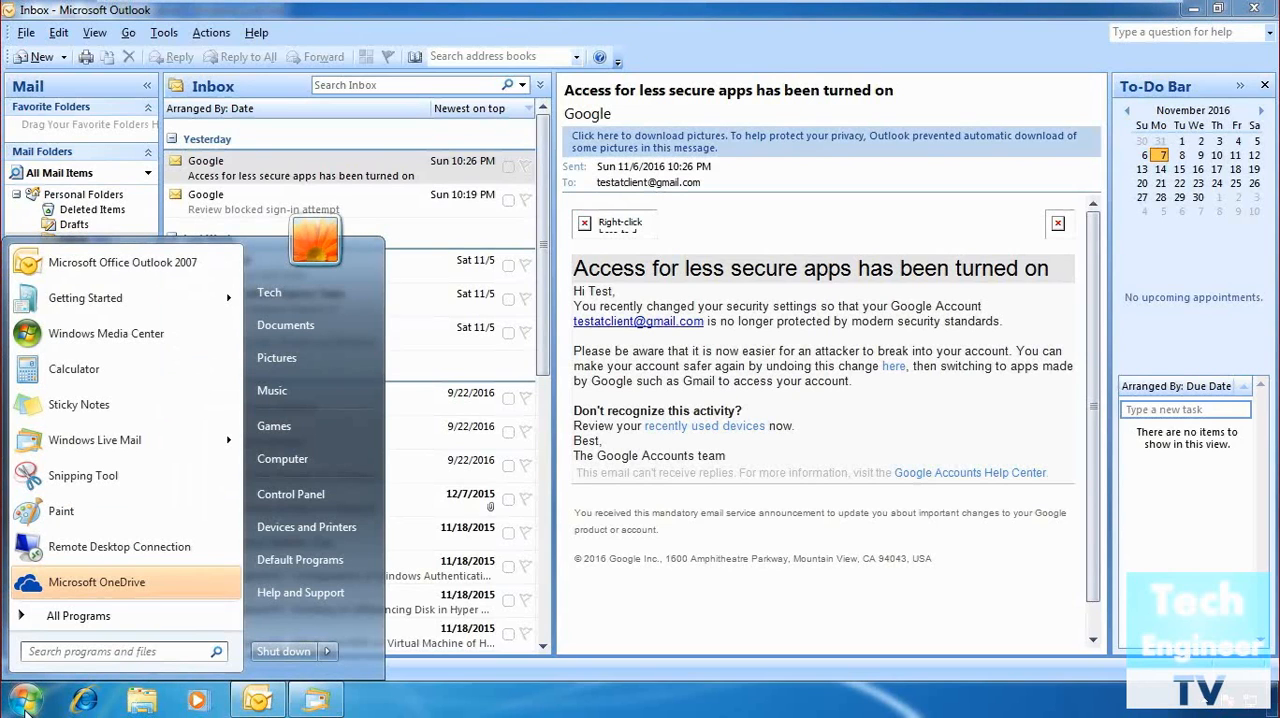
left_click(285, 493)
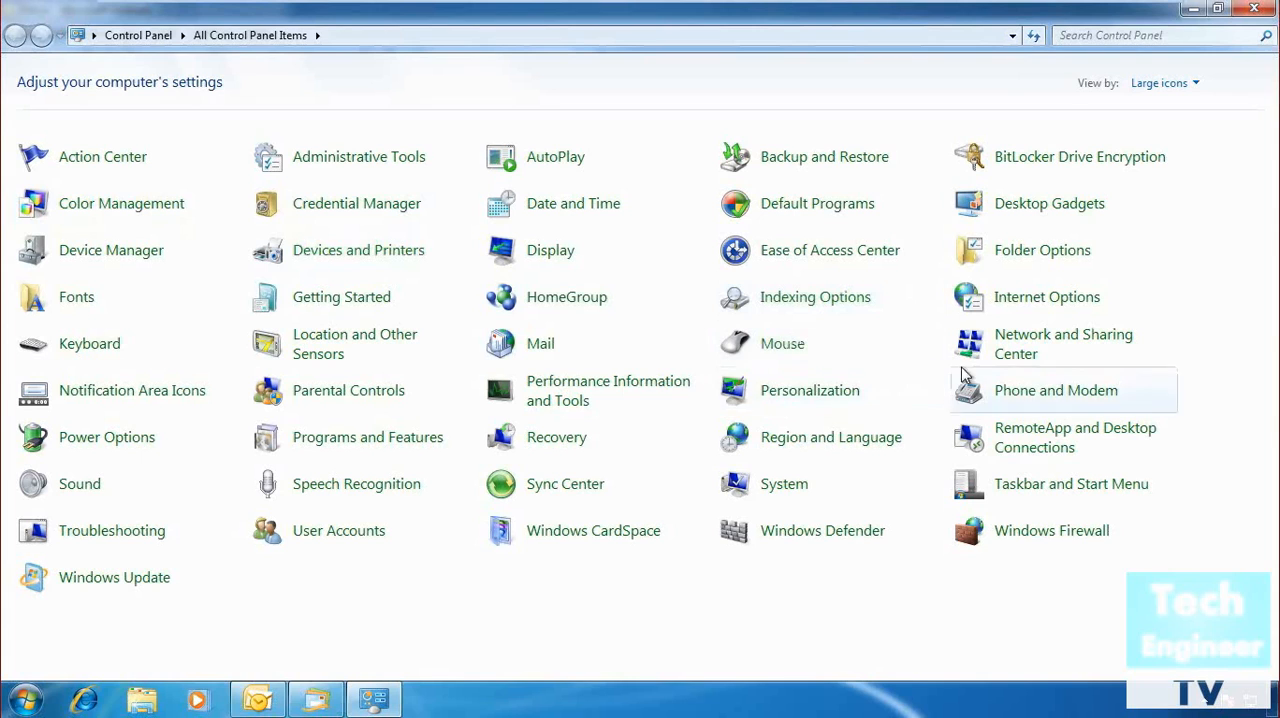
left_click(382, 440)
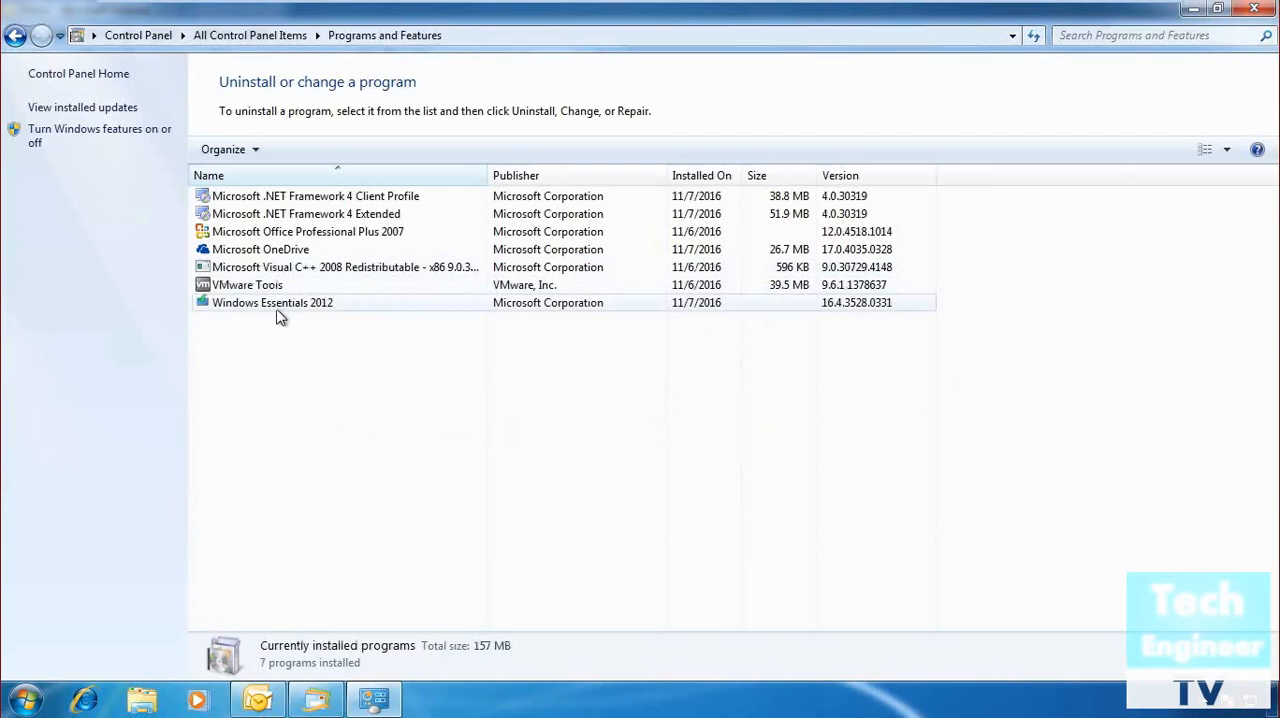
right_click(281, 309)
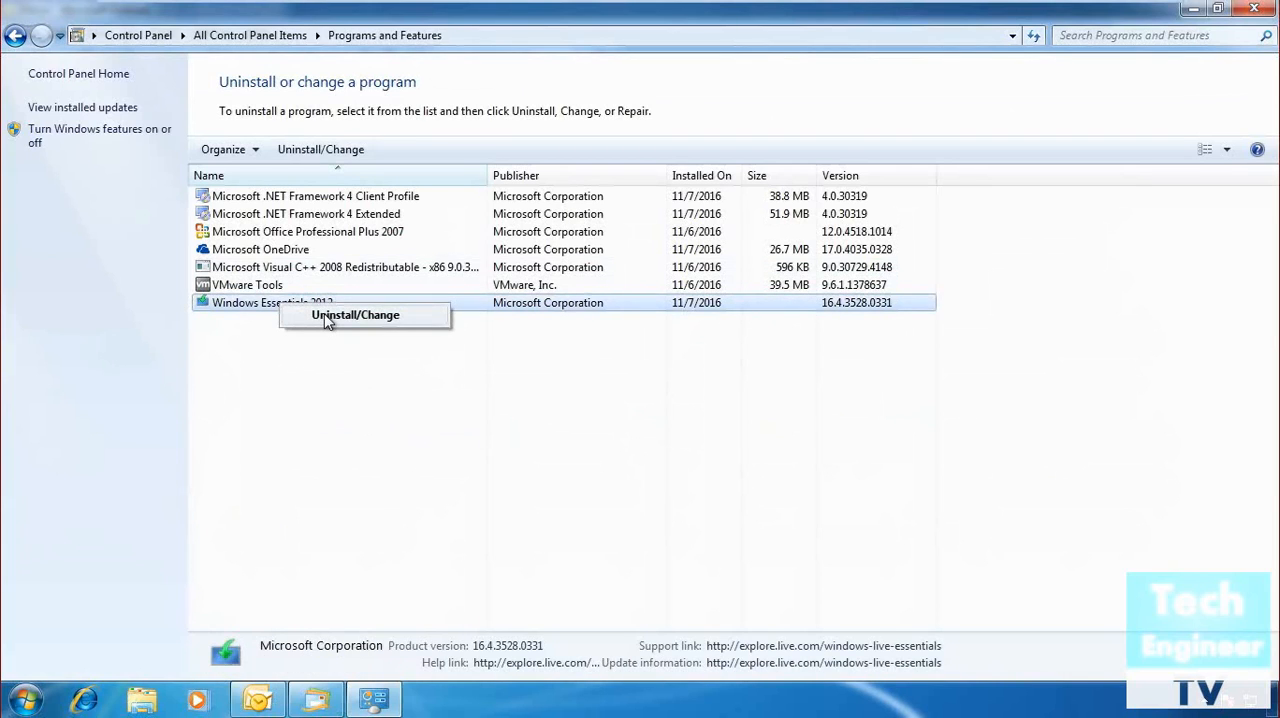
left_click(324, 316)
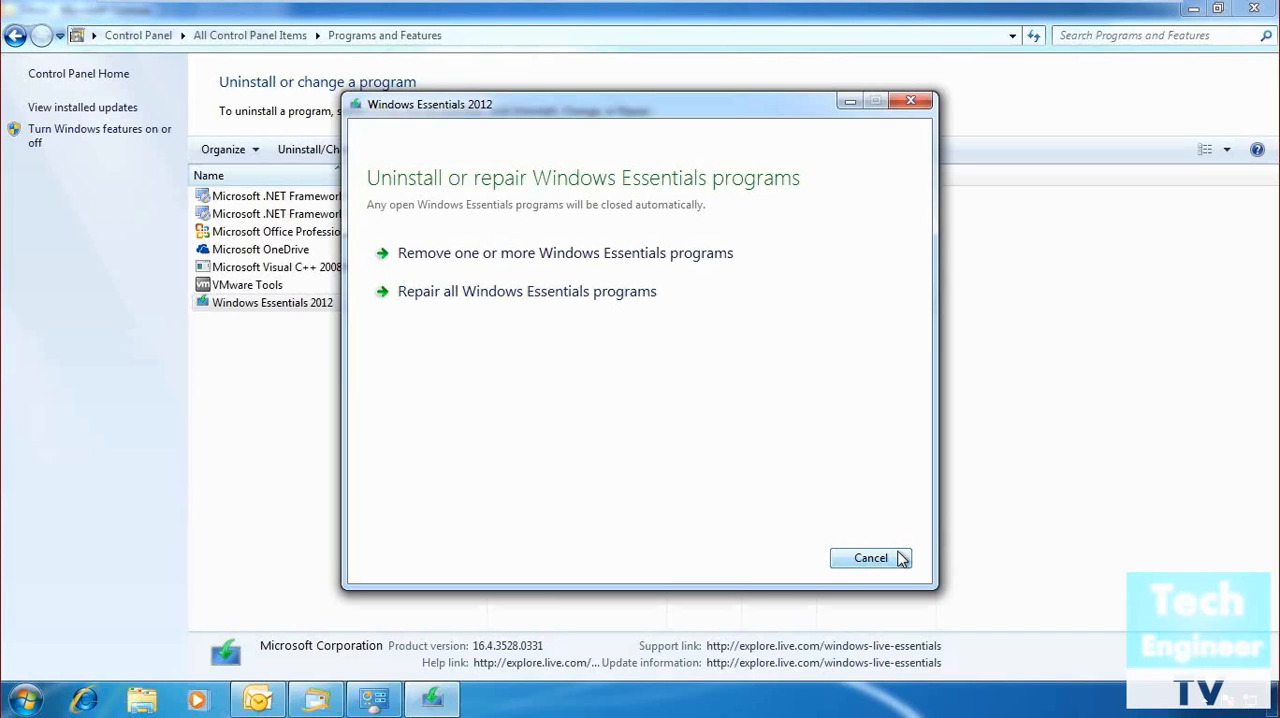
left_click(903, 558)
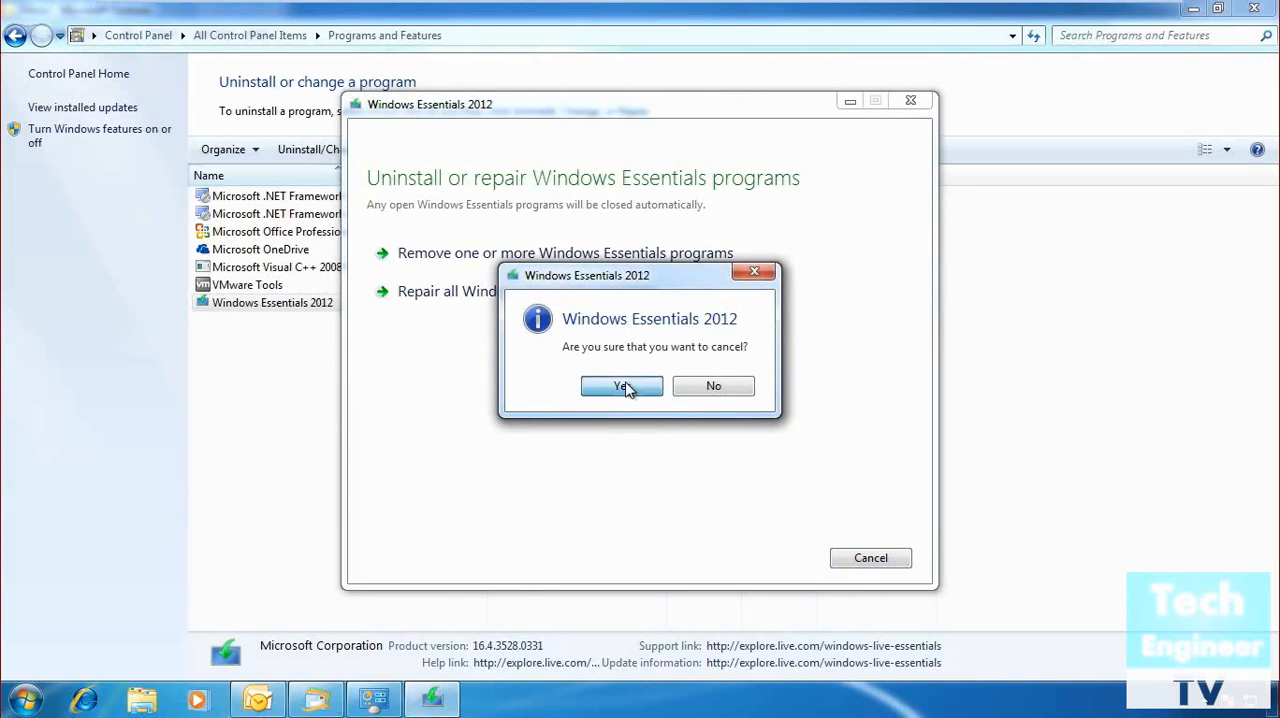
left_click(625, 388)
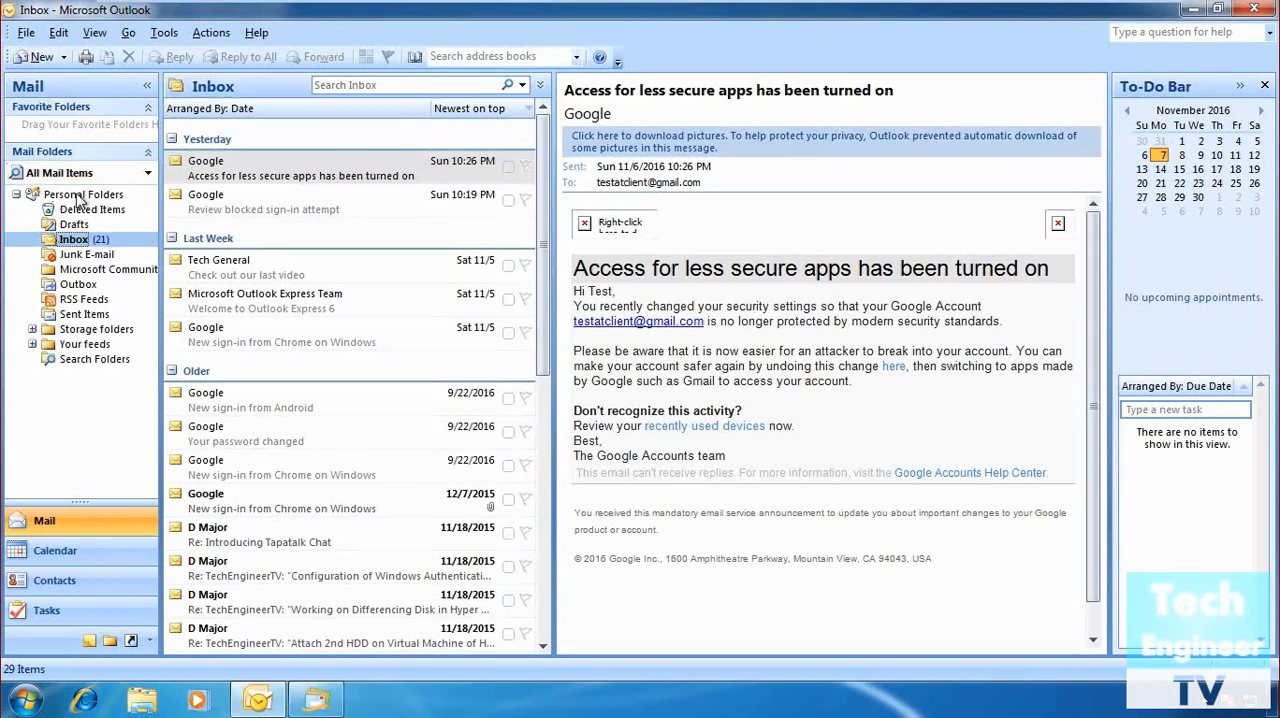
Open Outlook's data file management to examine the location of the Personal Folders data file.
left_click(26, 32)
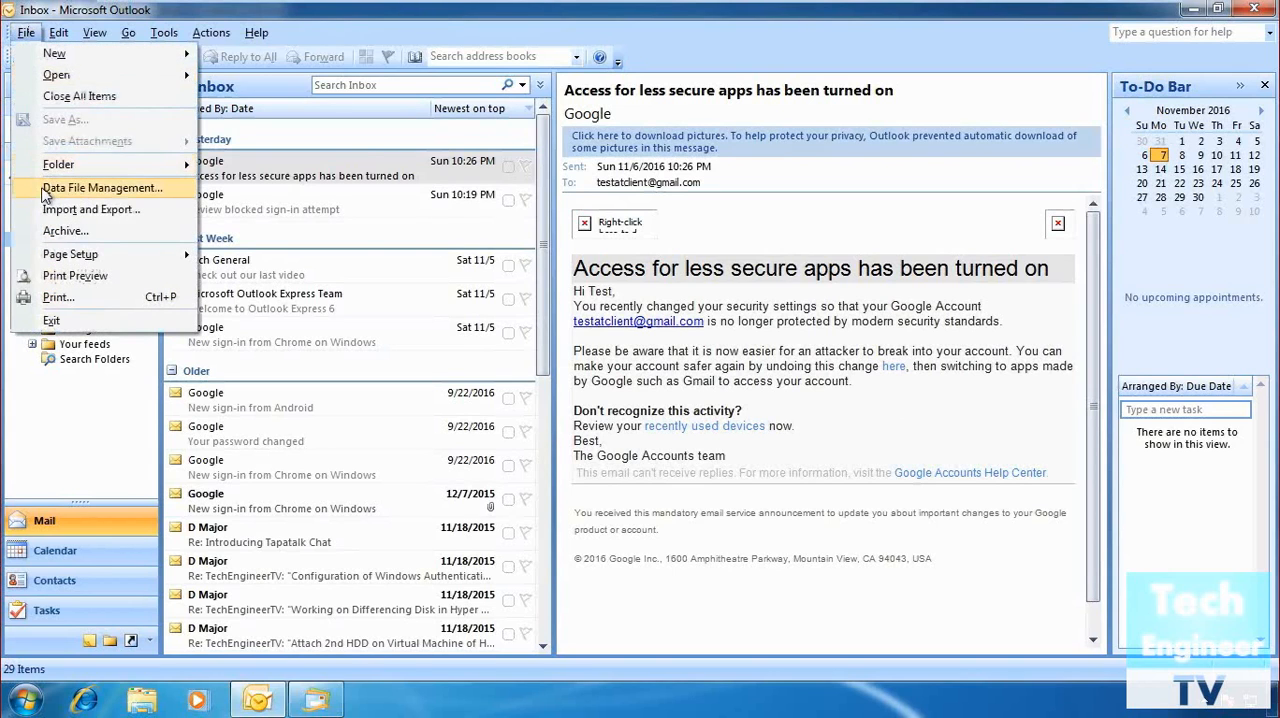
left_click(44, 193)
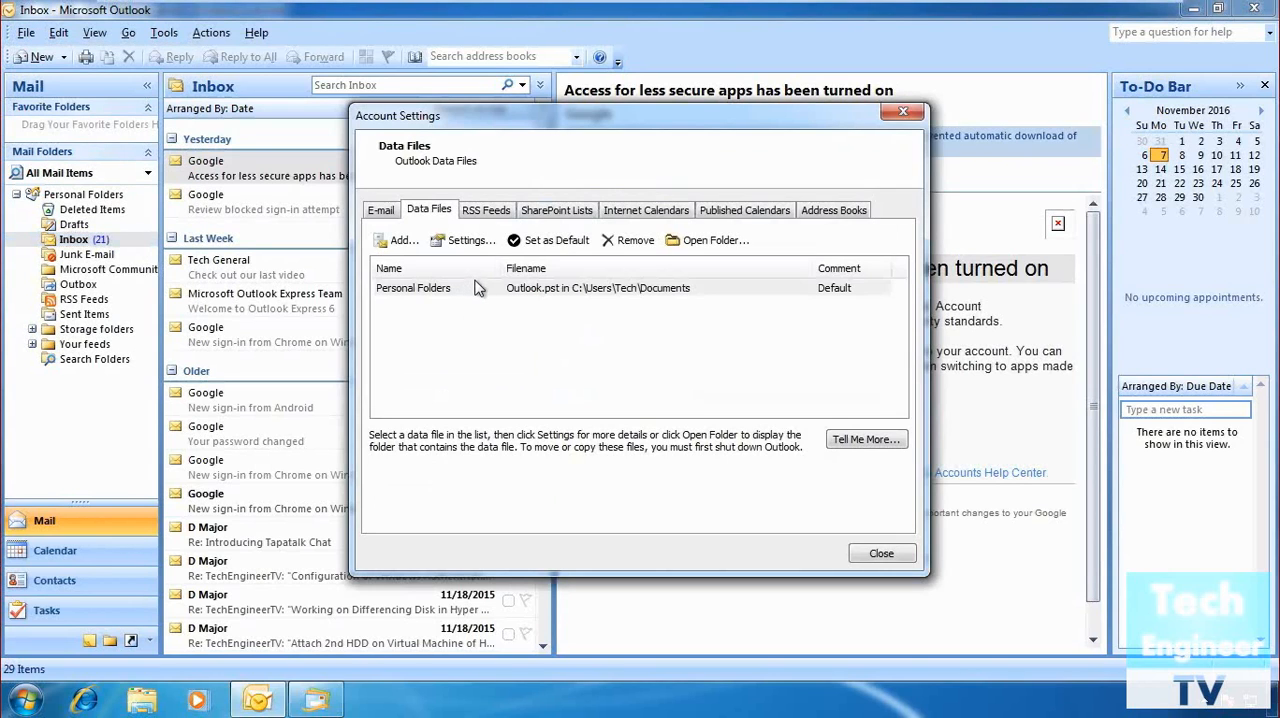